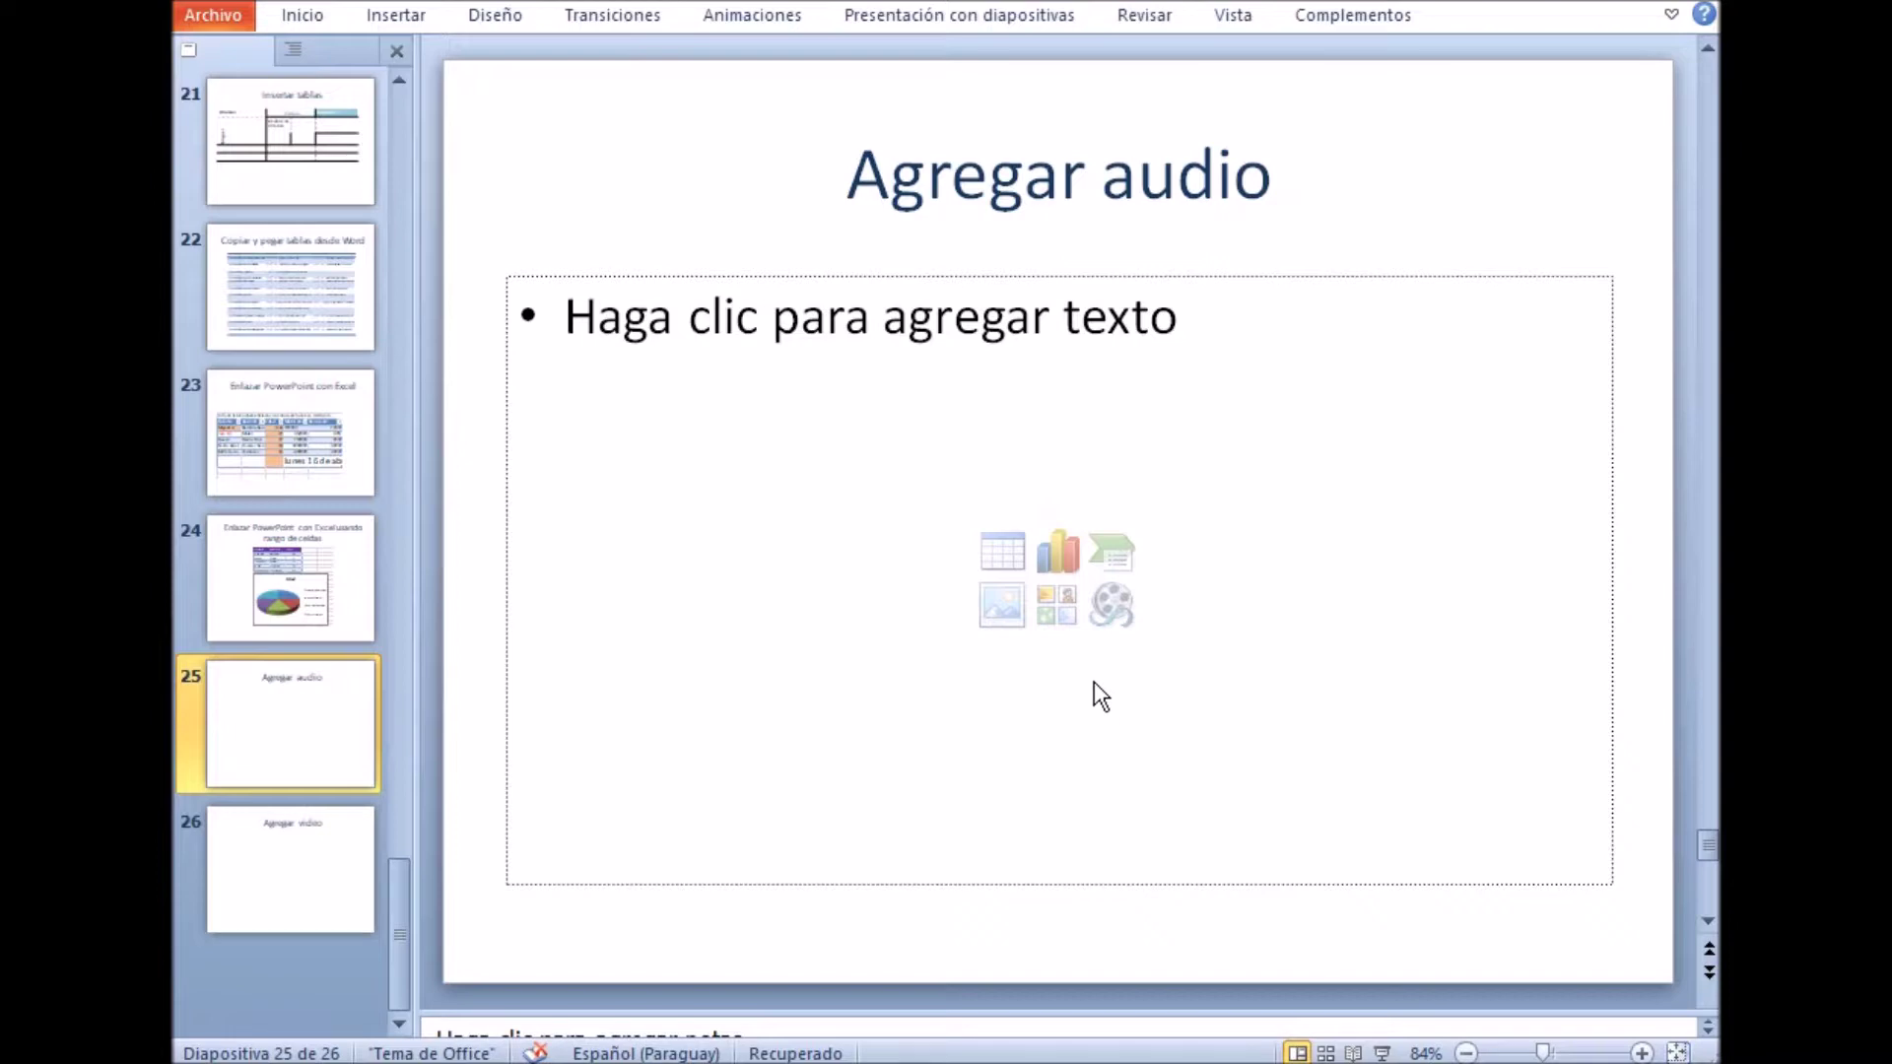
Open Audio de archivo from the Insertar tab's Audio menu to browse the MaterialAusar folder.
{"action": "left_click", "coordinate": [394, 26]}
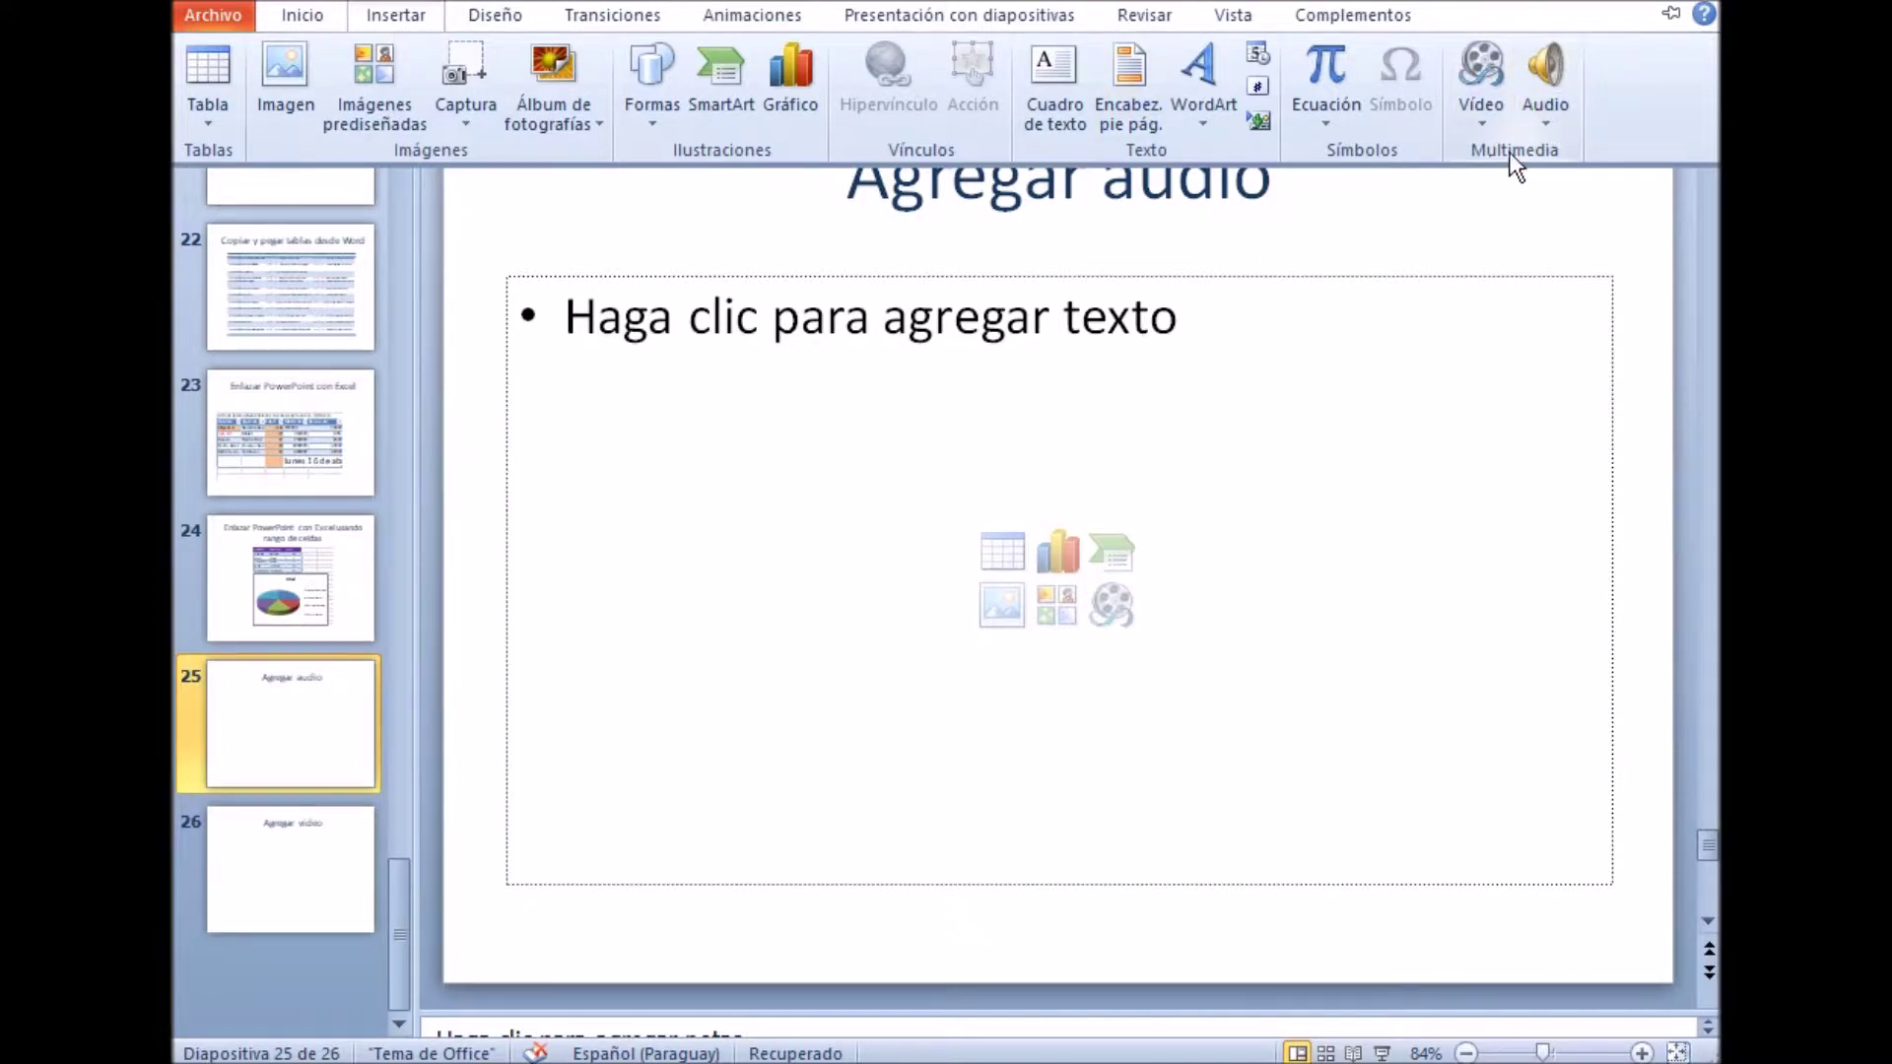
{"action": "left_click", "coordinate": [1541, 122]}
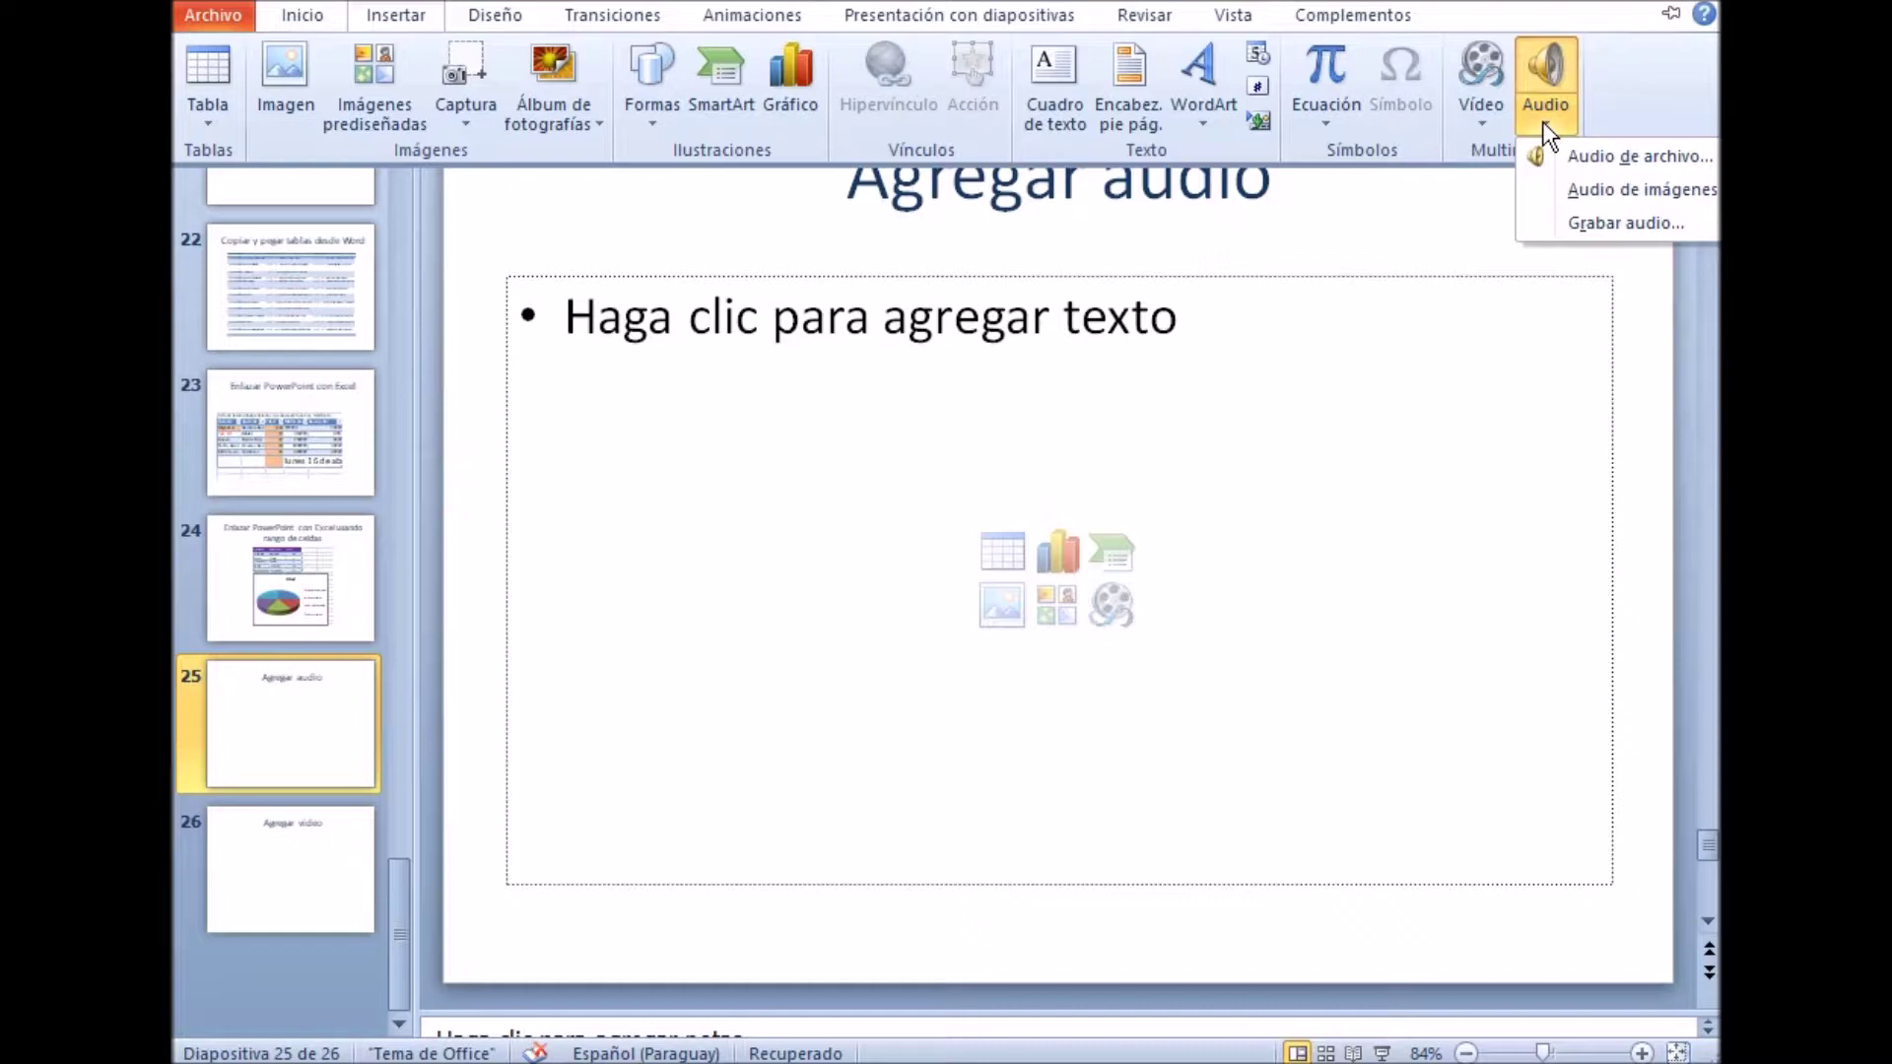
{"action": "left_click", "coordinate": [1573, 164]}
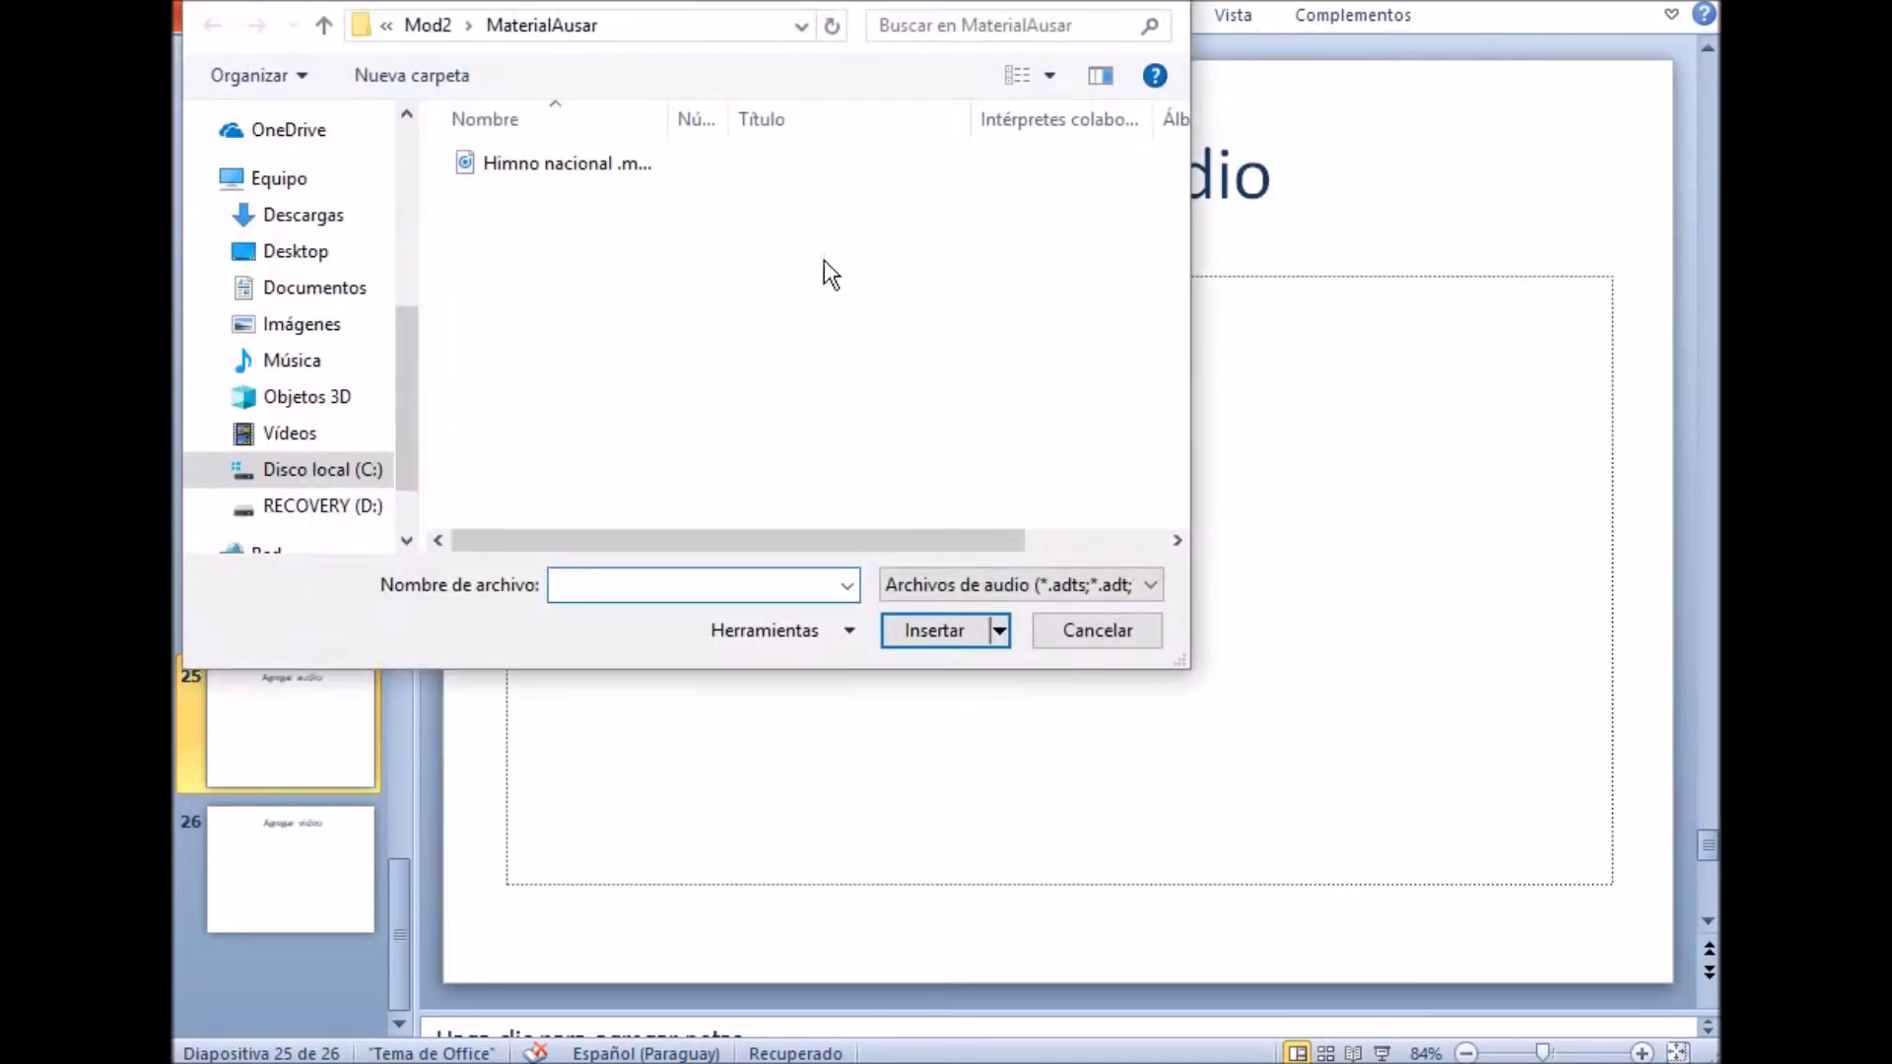
Insert the 'Himno nacional' .mp3 file onto slide 25.
{"action": "left_click_drag", "start_coordinate": [795, 0], "coordinate": [853, 77]}
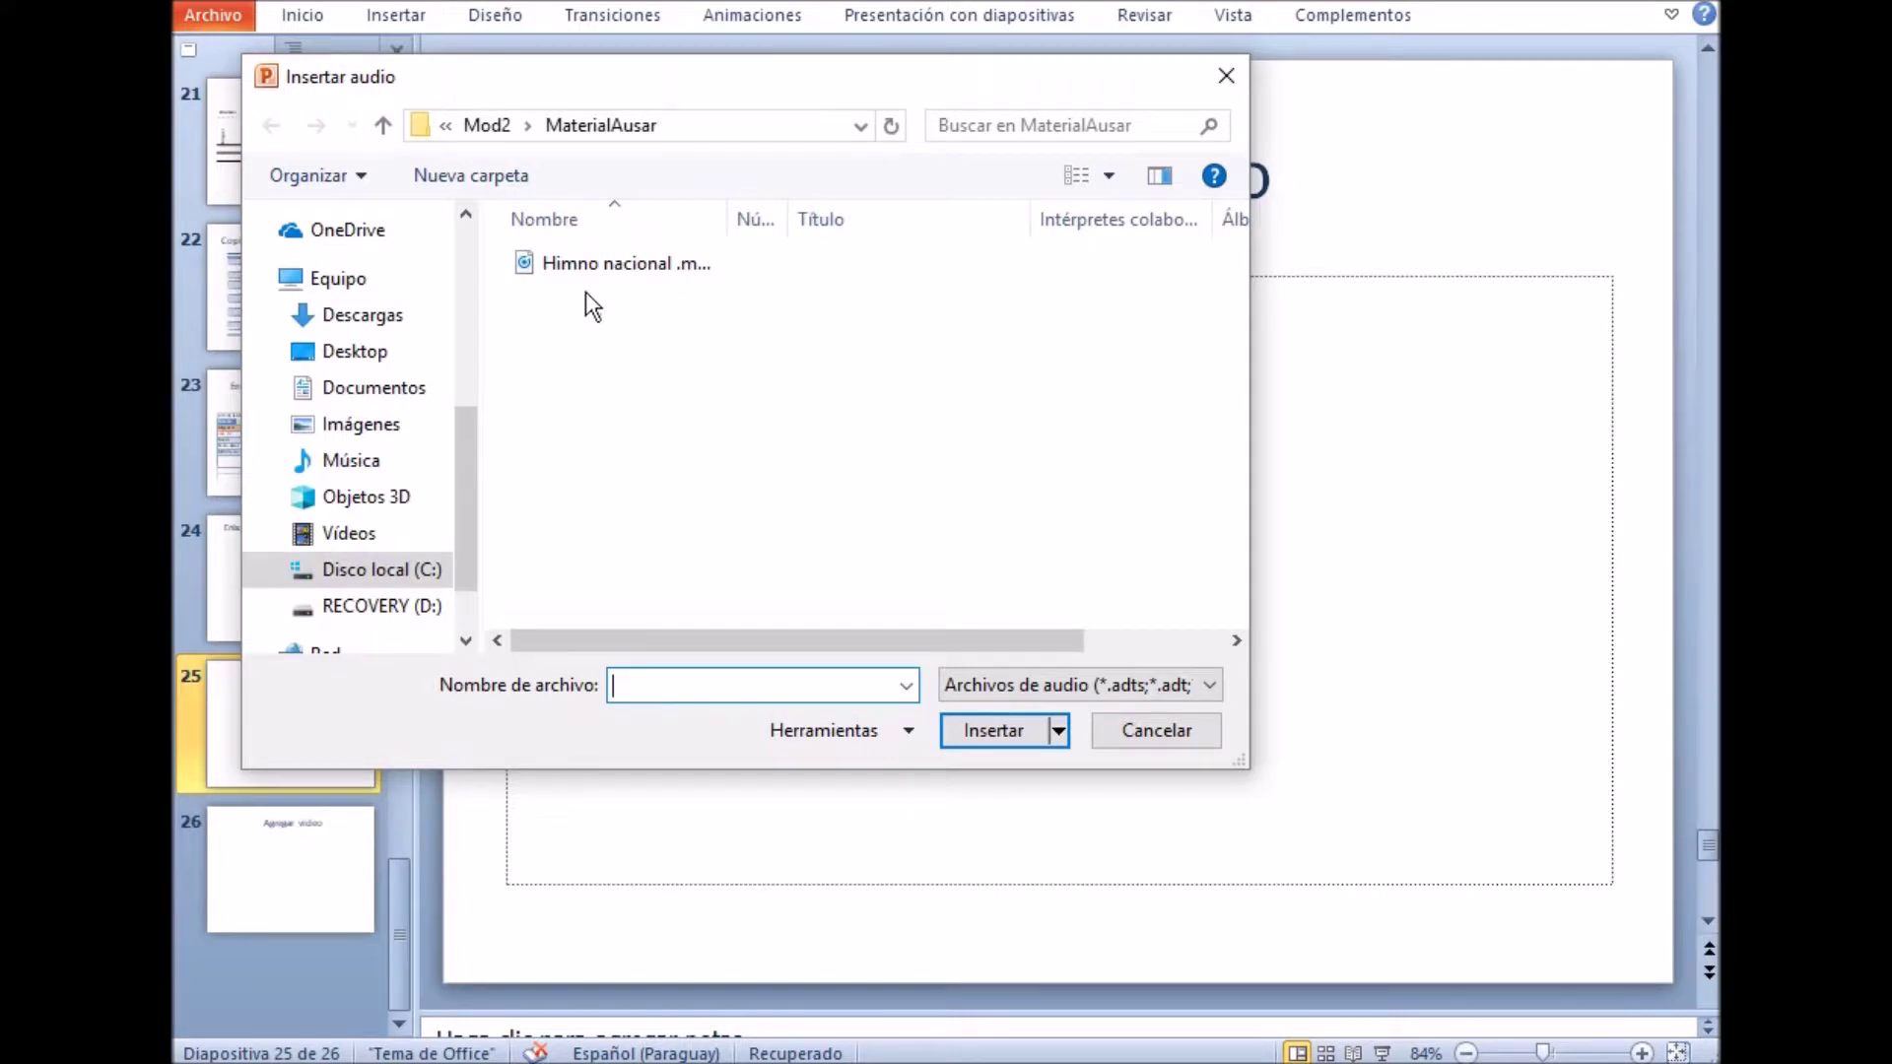
{"action": "left_click", "coordinate": [571, 268]}
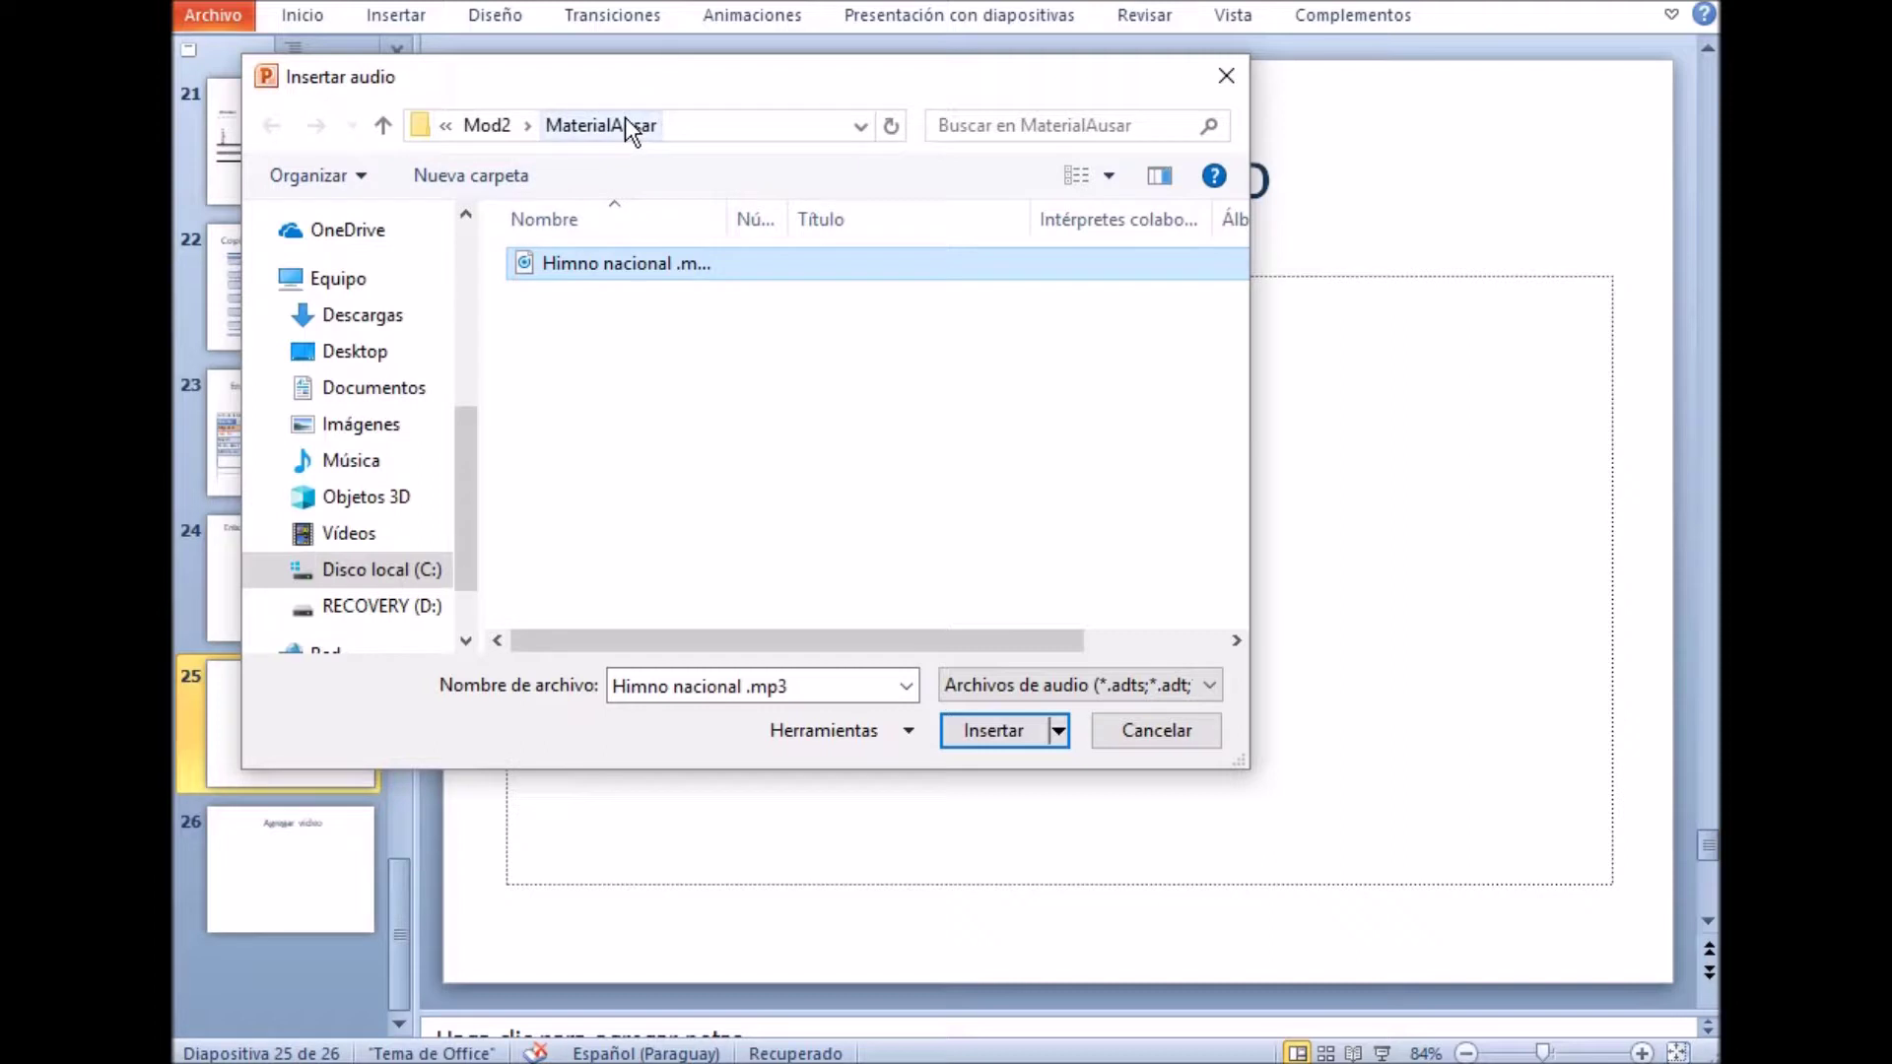
{"action": "left_click", "coordinate": [808, 681]}
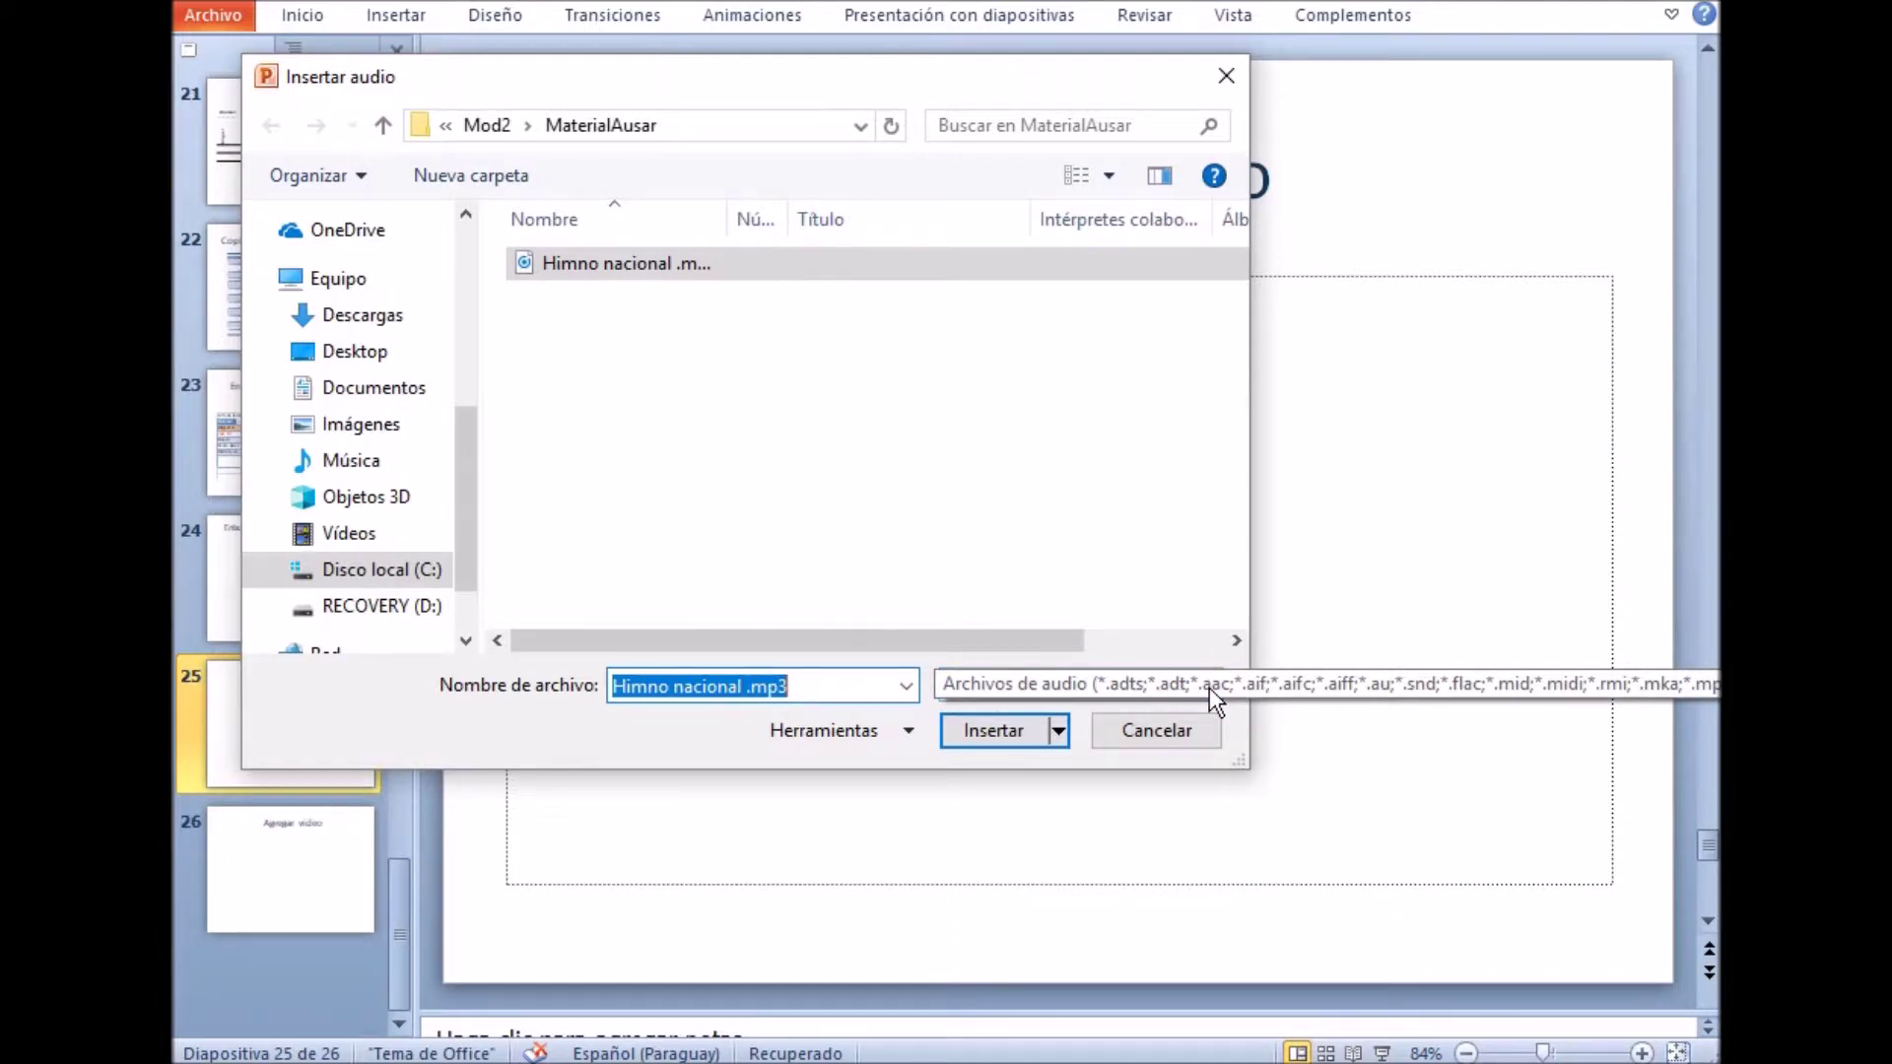
{"action": "left_click", "coordinate": [1006, 744]}
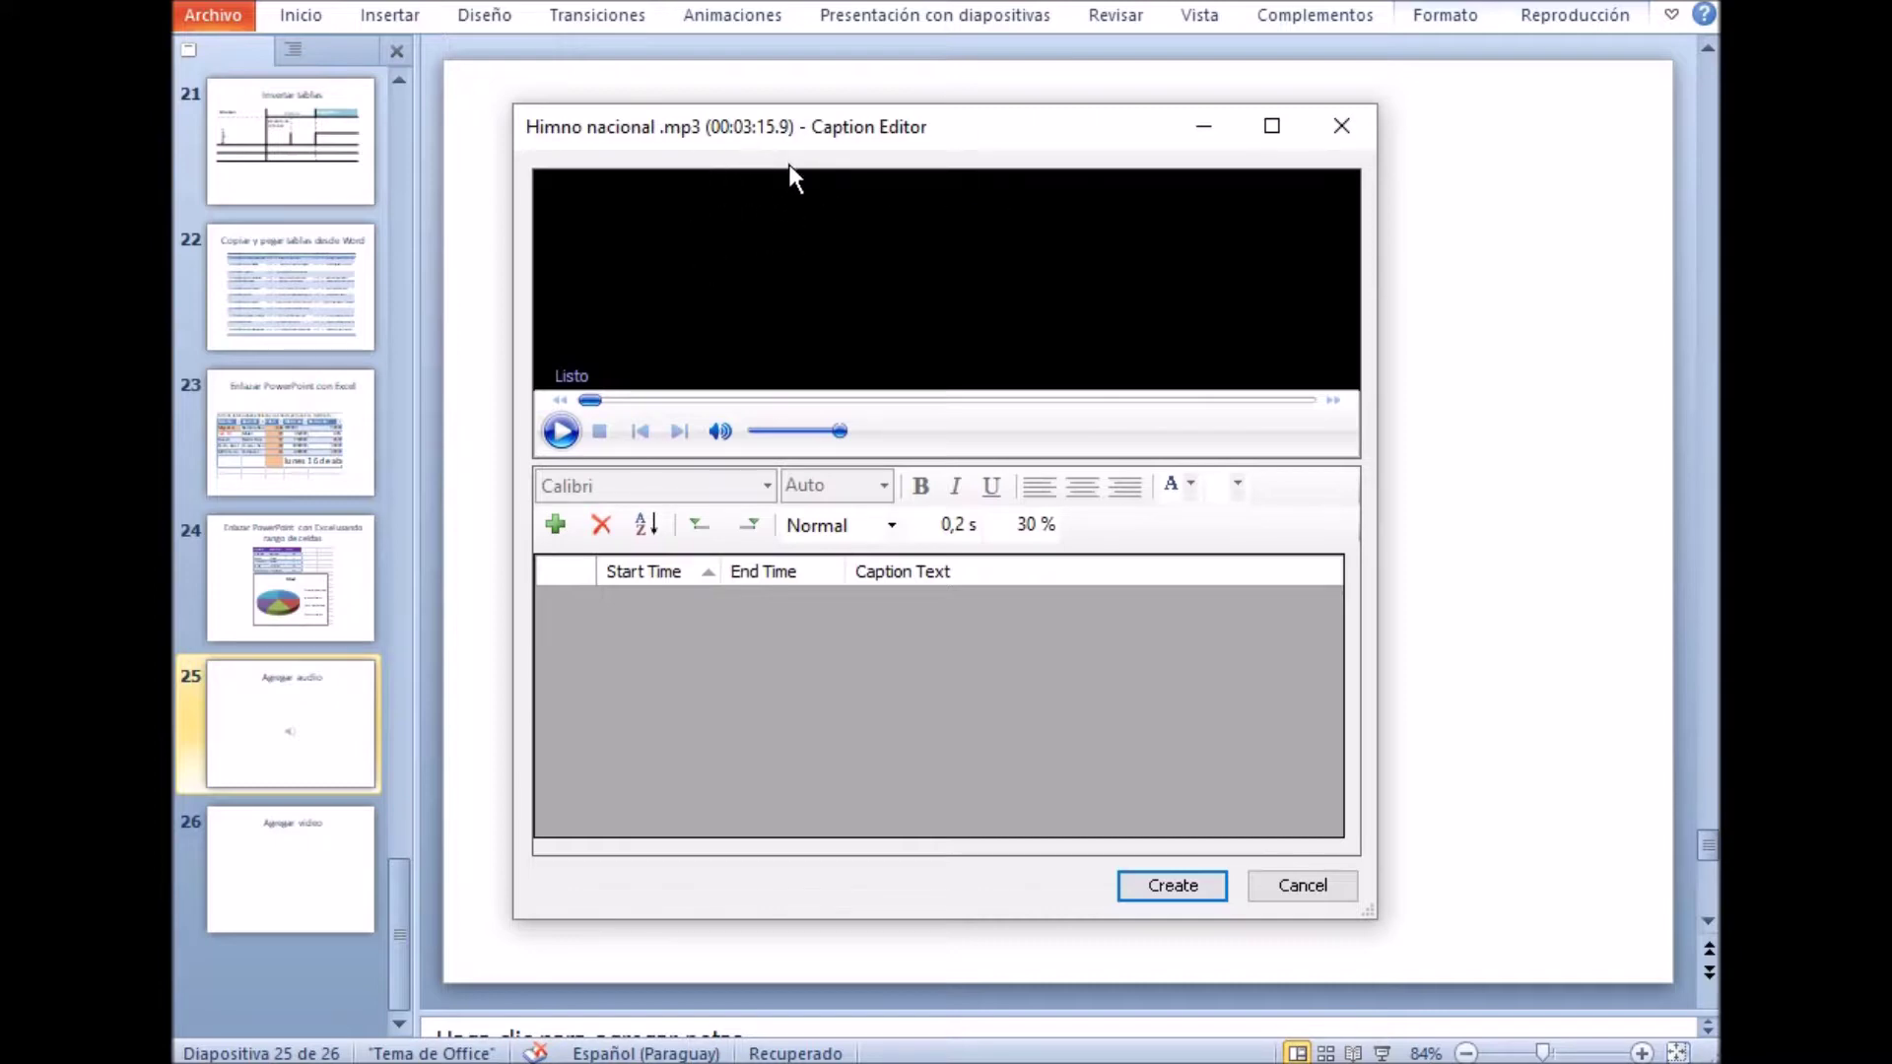
Preview the anthem with play and pause, then close the Caption Editor.
{"action": "left_click", "coordinate": [570, 430]}
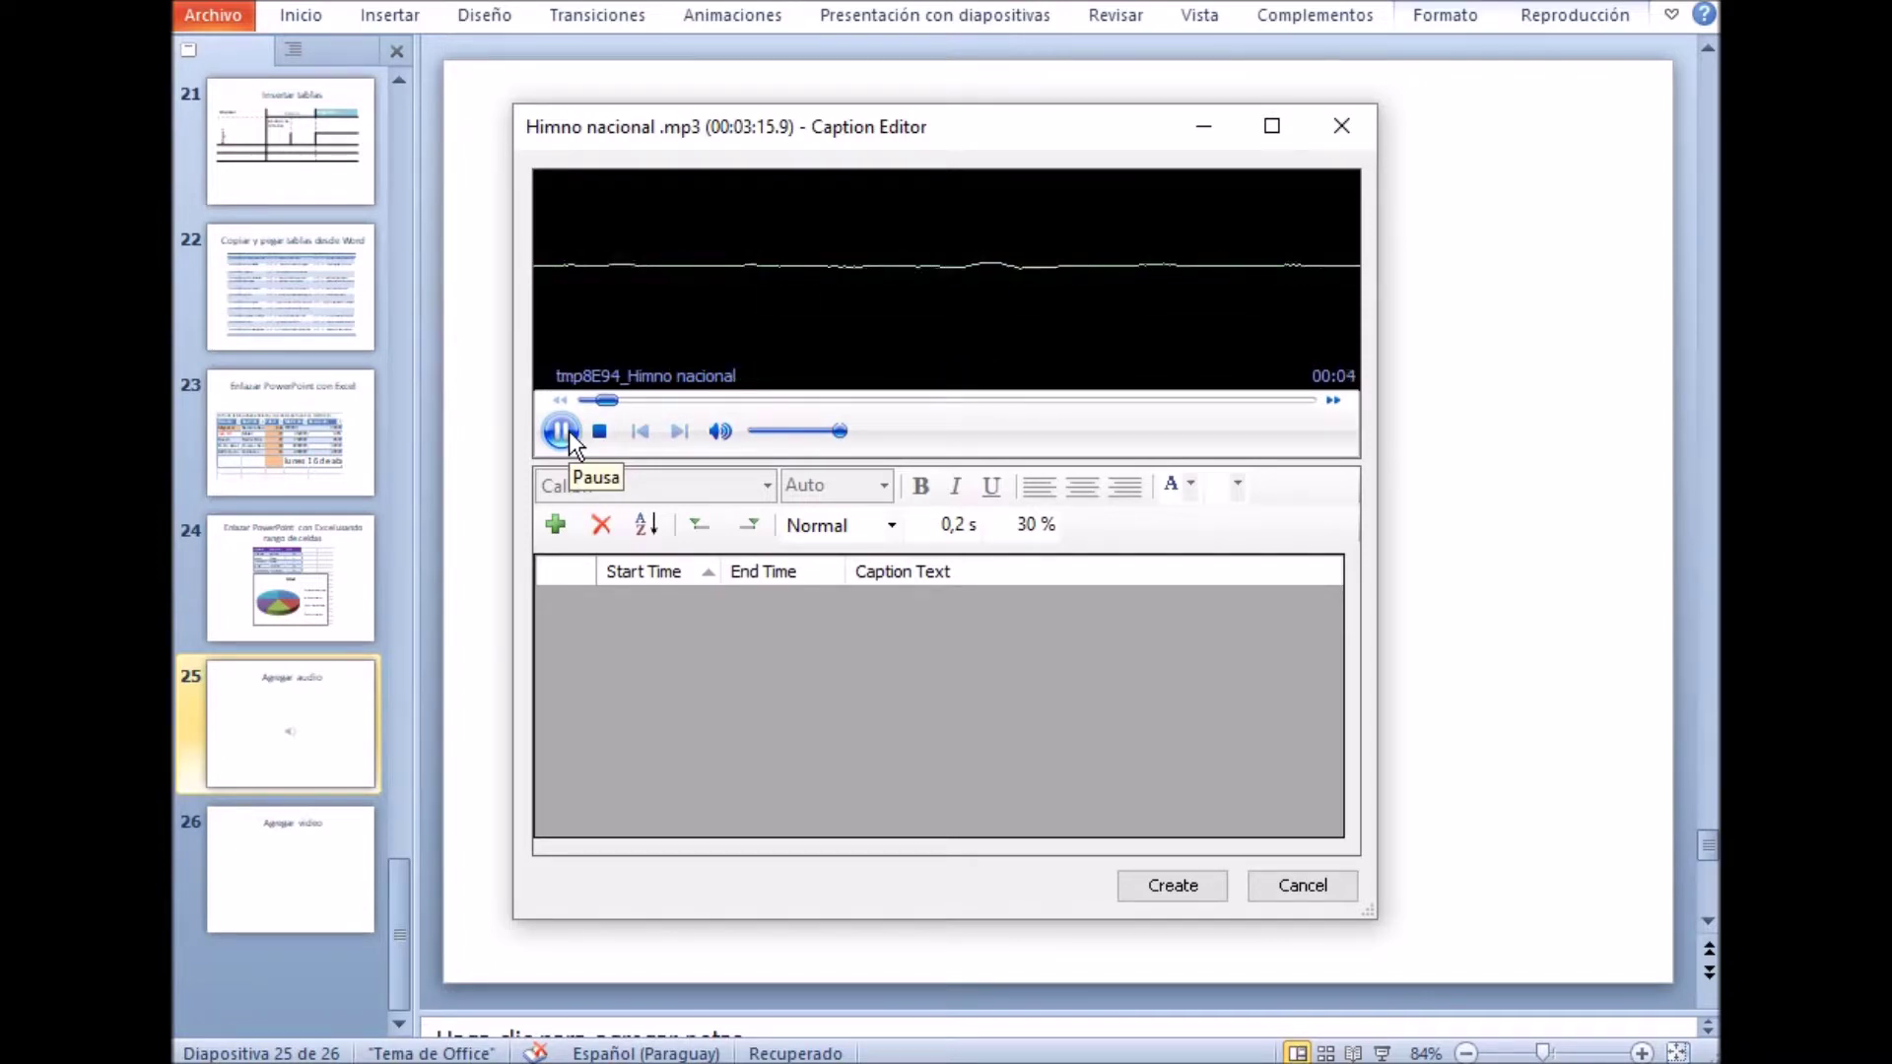
{"action": "left_click", "coordinate": [569, 430]}
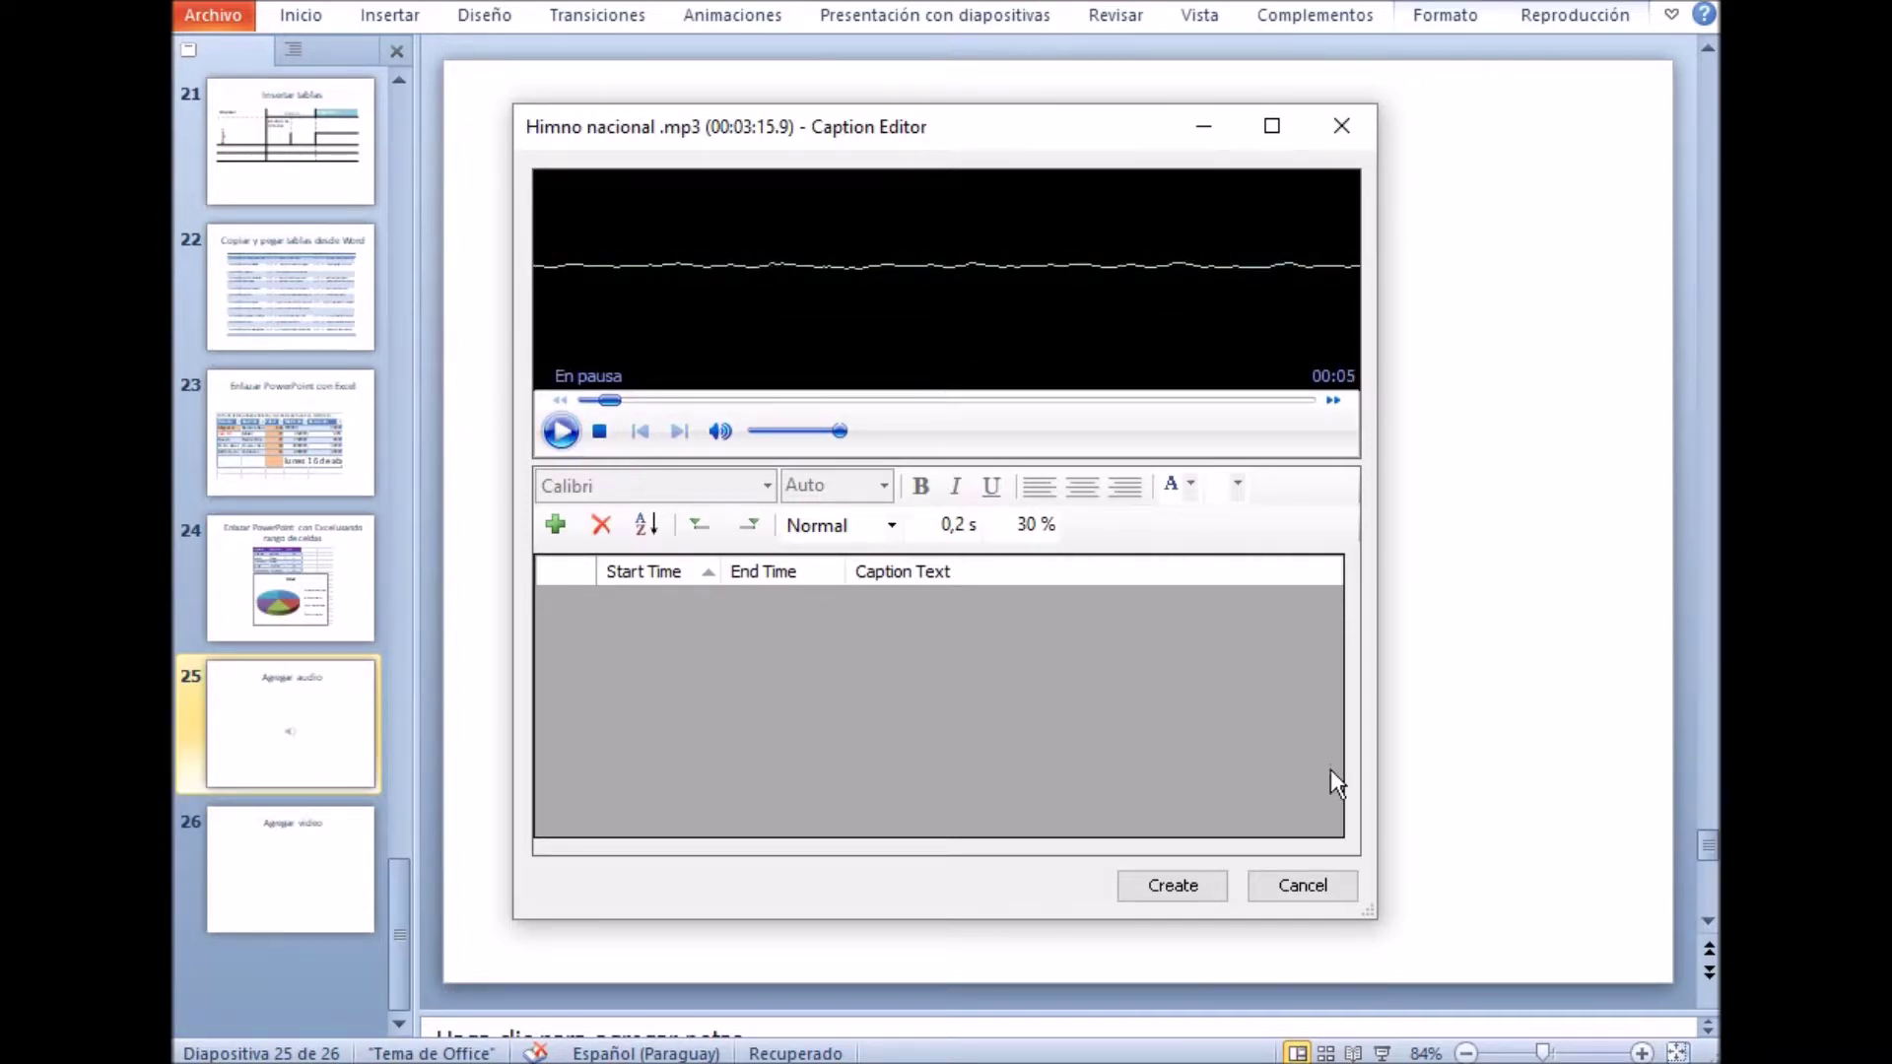
{"action": "left_click", "coordinate": [1299, 886]}
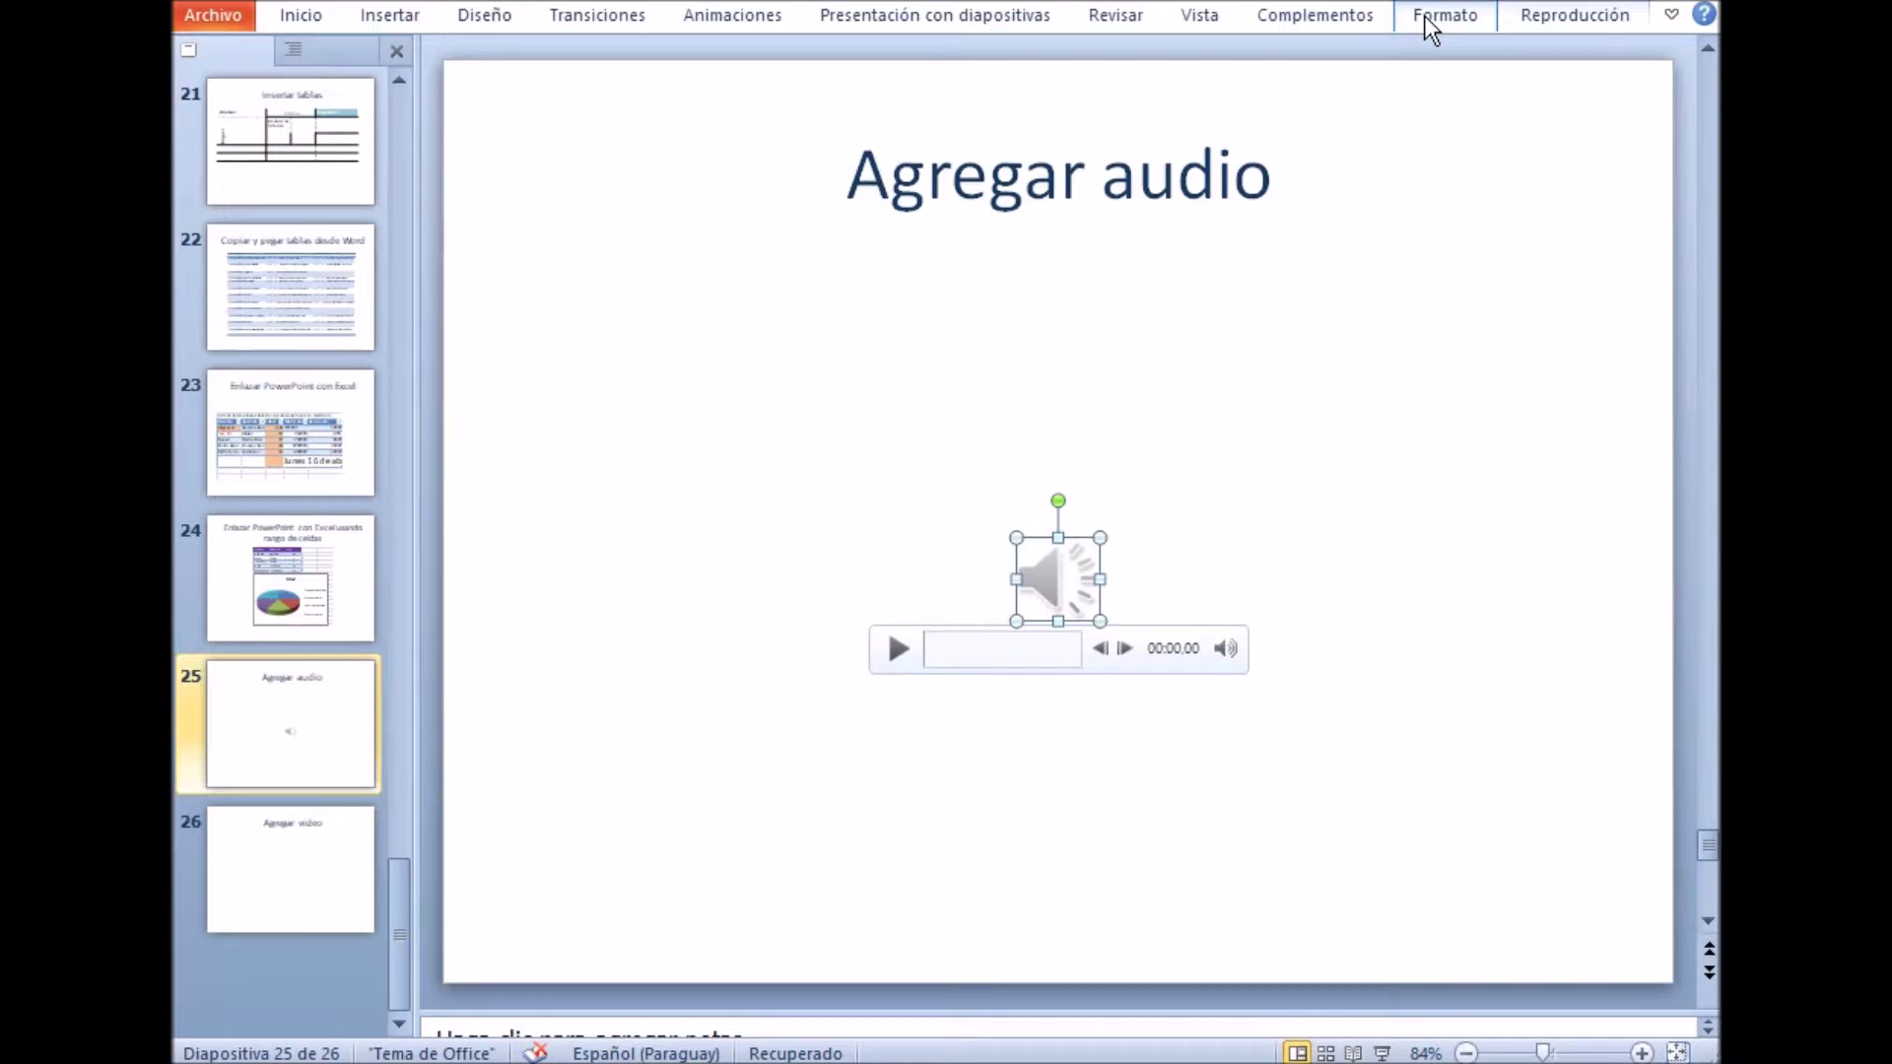
Give the audio icon a dark orange picture outline.
{"action": "left_click", "coordinate": [1425, 20]}
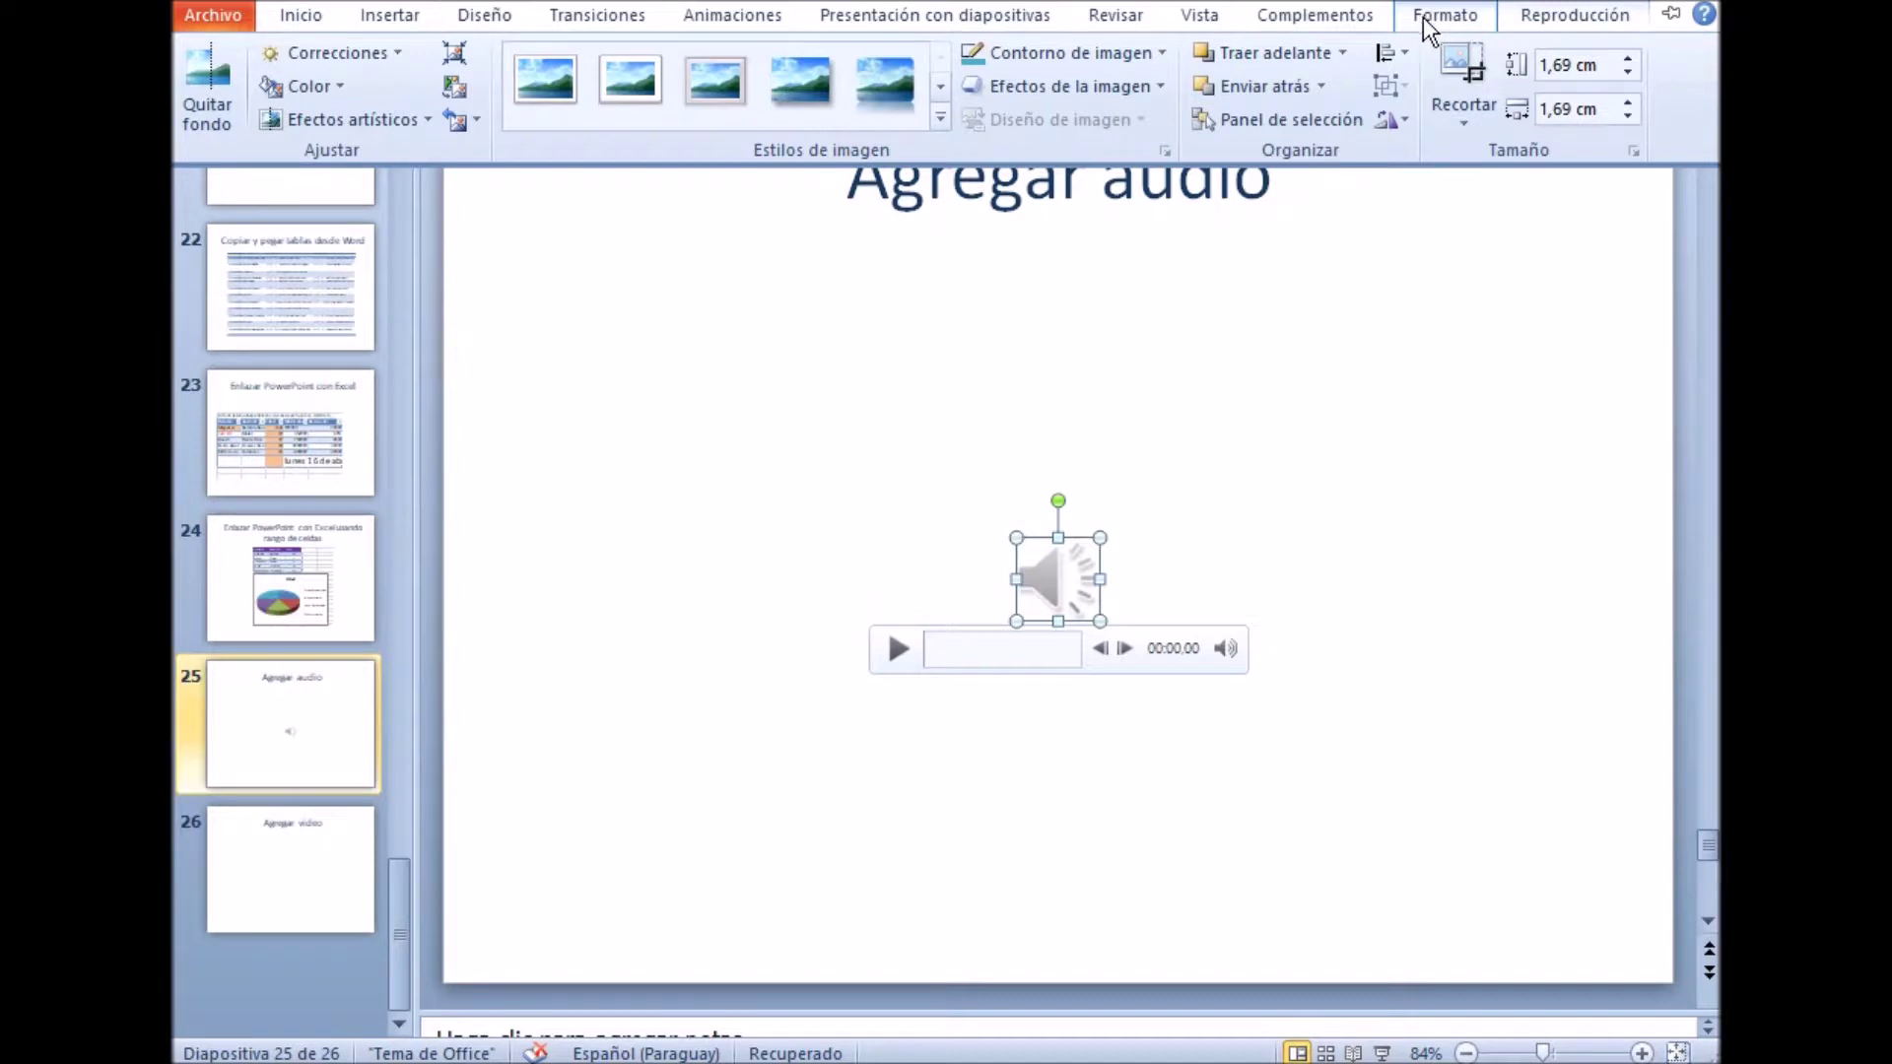
{"action": "left_click", "coordinate": [1164, 55]}
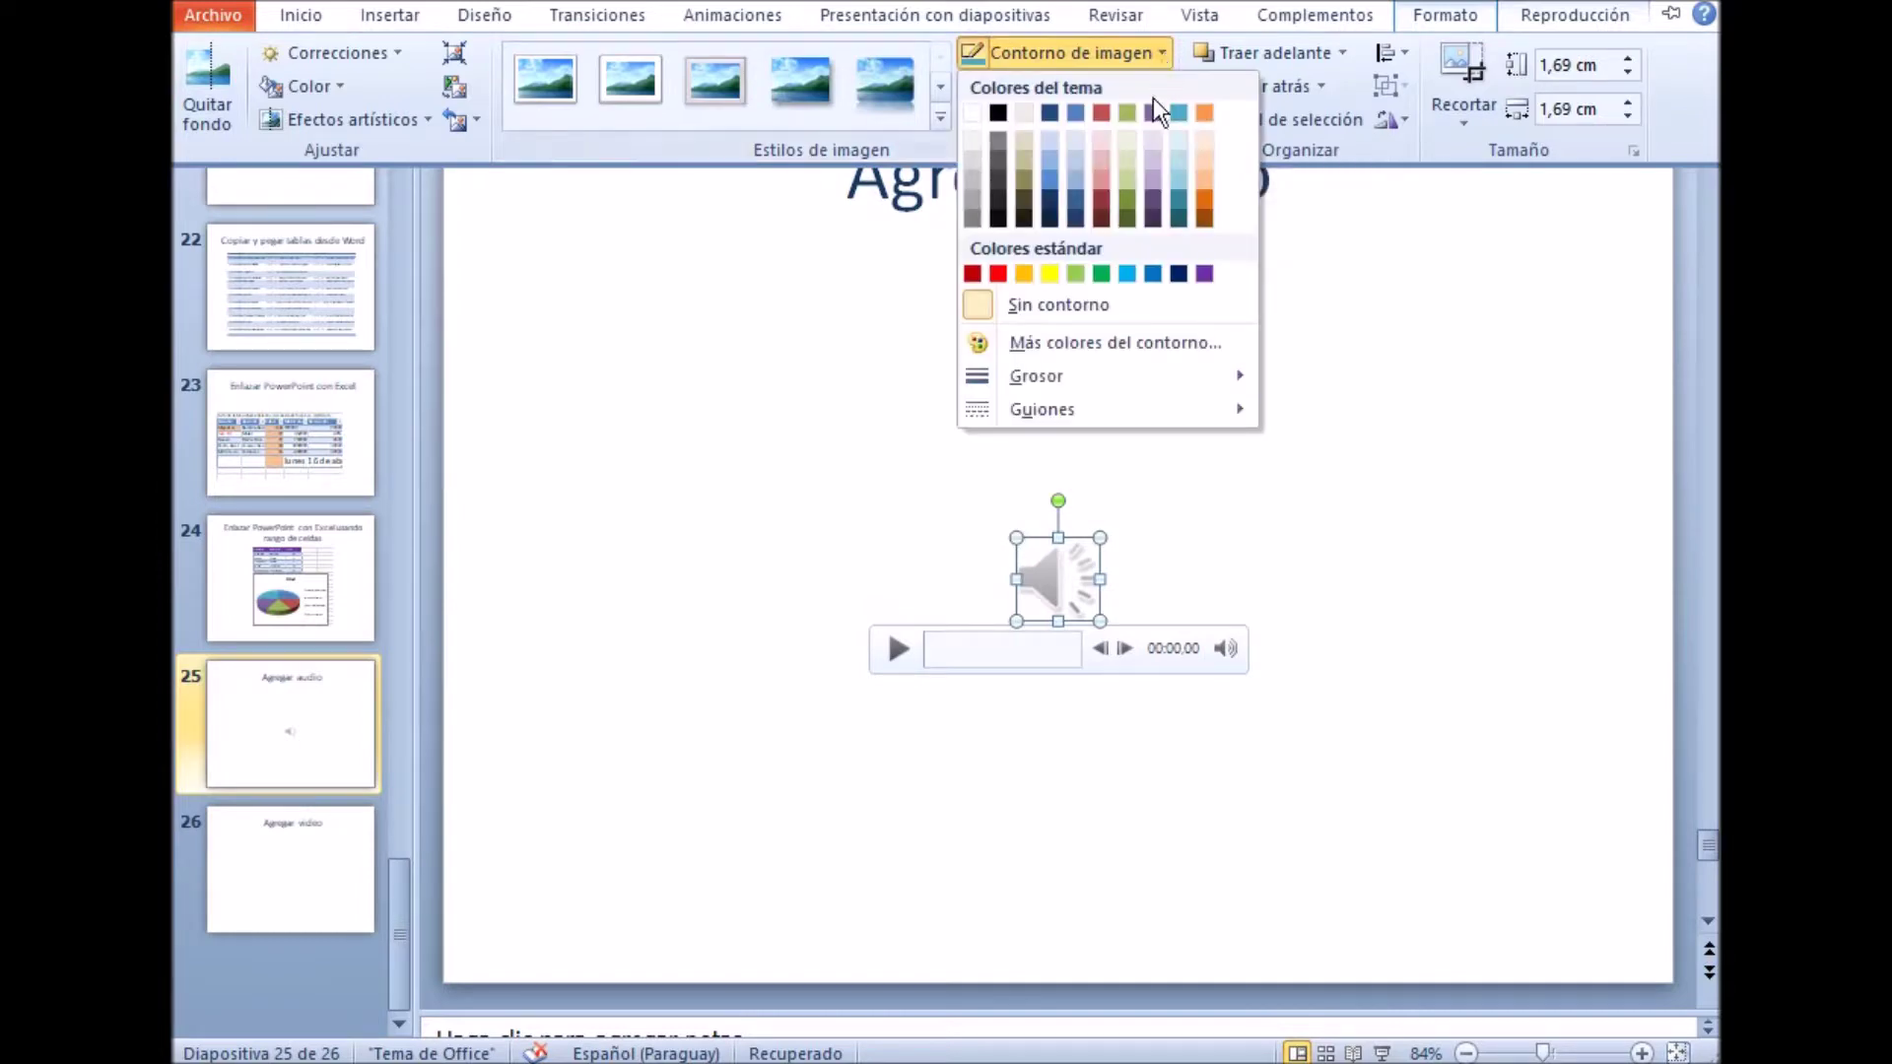
{"action": "left_click", "coordinate": [1214, 215]}
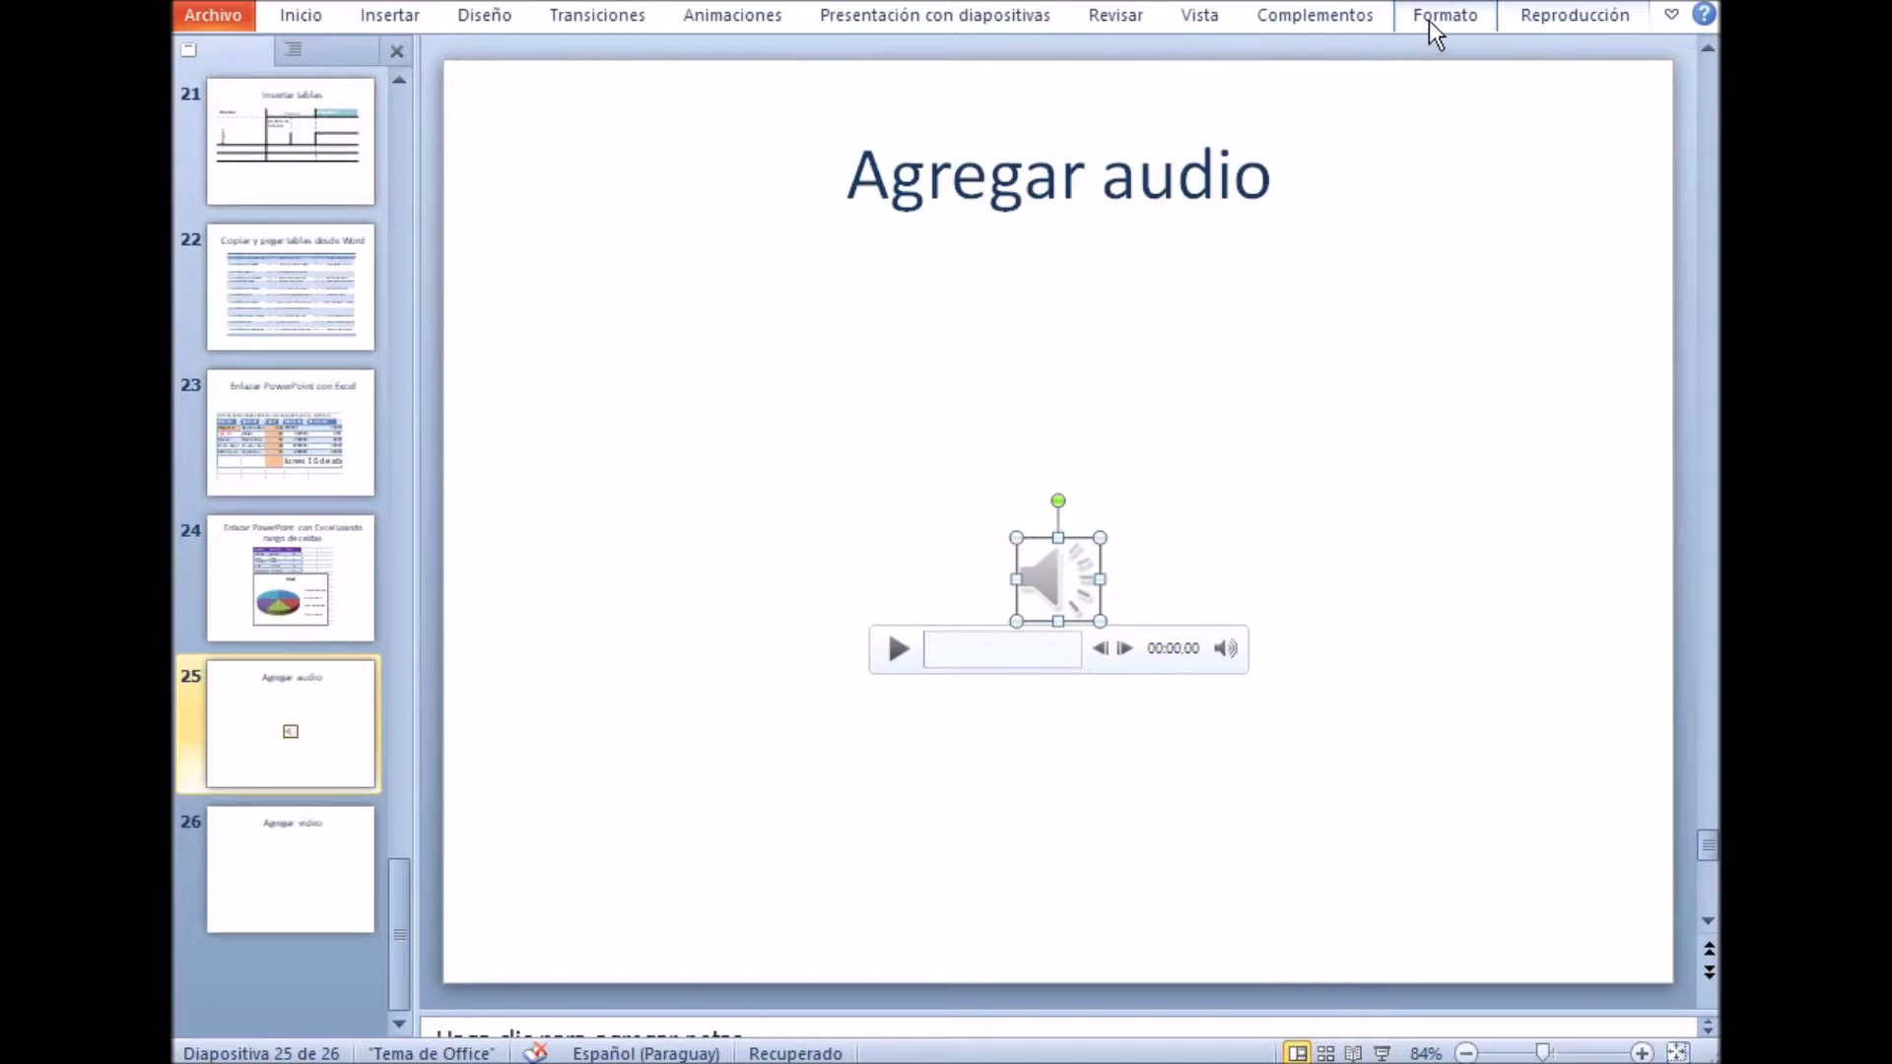
Look over the Picture Effects options without applying one, then bring up the Corrections presets.
{"action": "left_click", "coordinate": [1428, 18]}
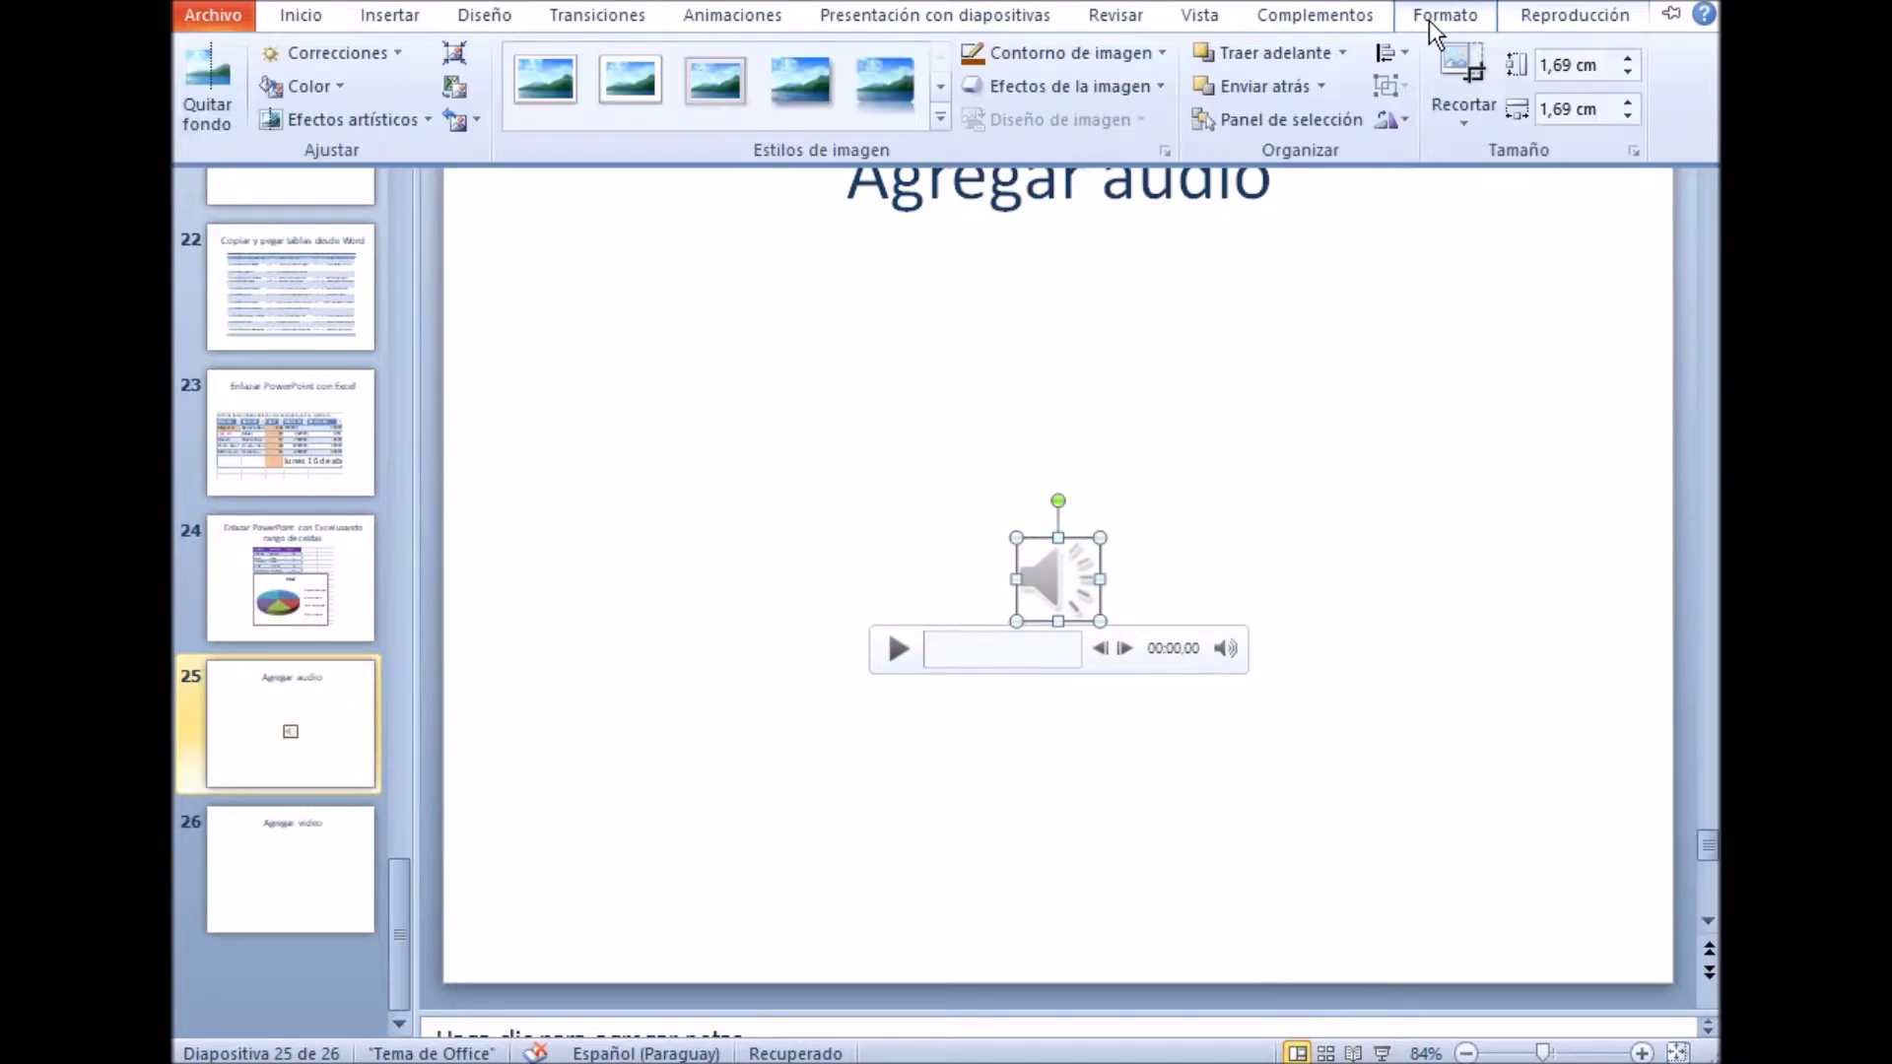
{"action": "left_click", "coordinate": [1163, 87]}
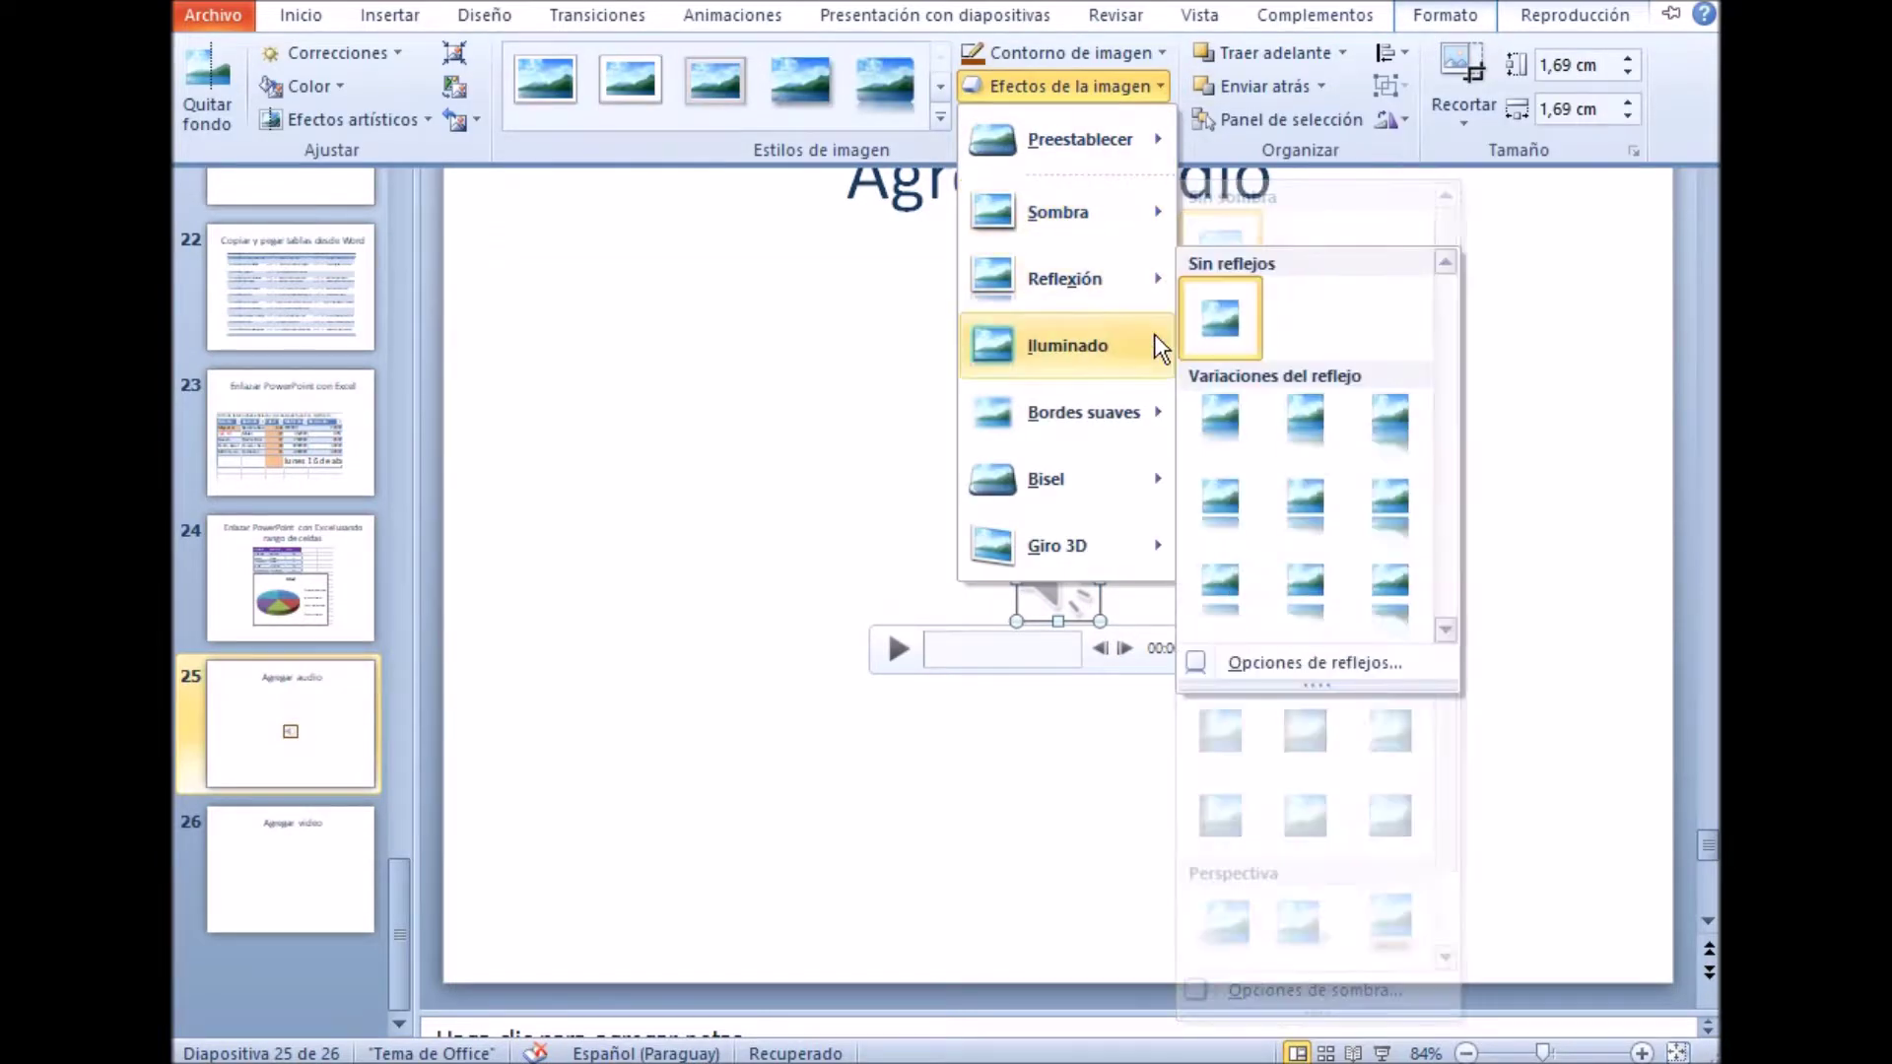
{"action": "mouse_move", "coordinate": [1084, 412]}
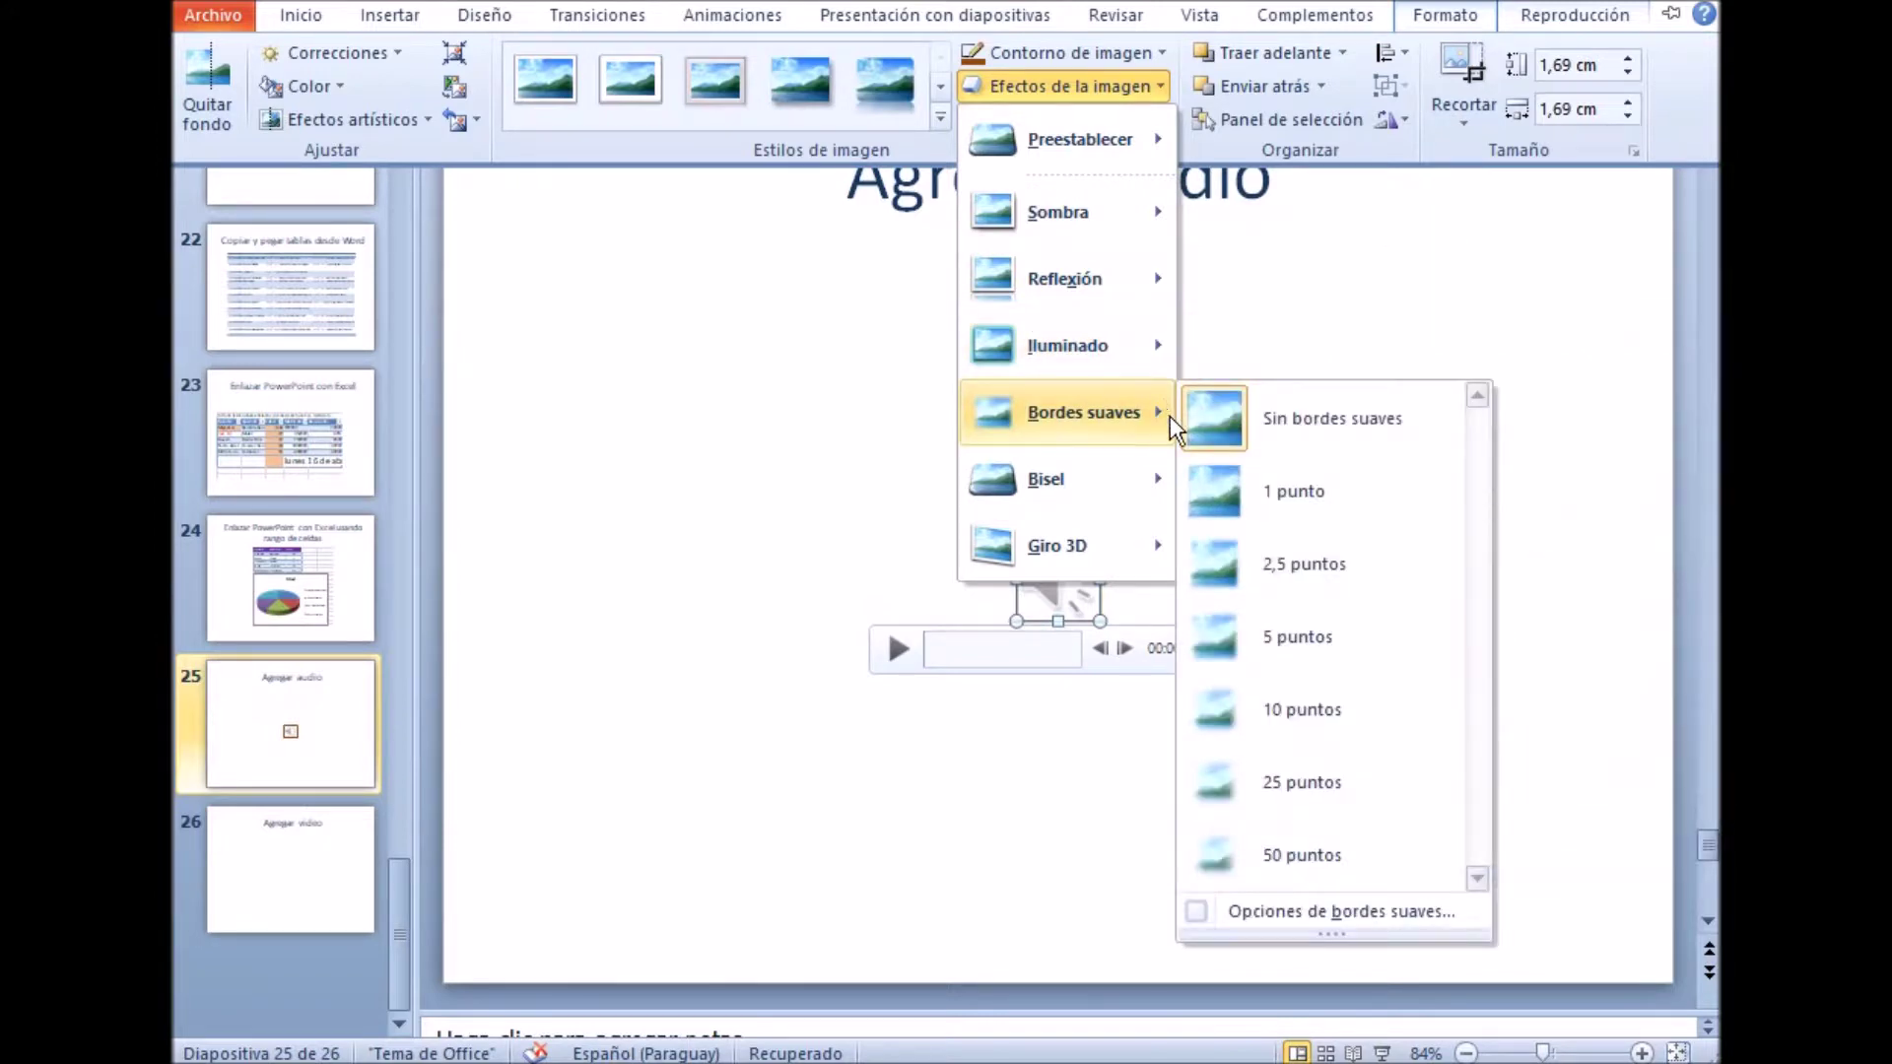
{"action": "left_click", "coordinate": [1210, 483]}
{"action": "key", "text": "ctrl+F1"}
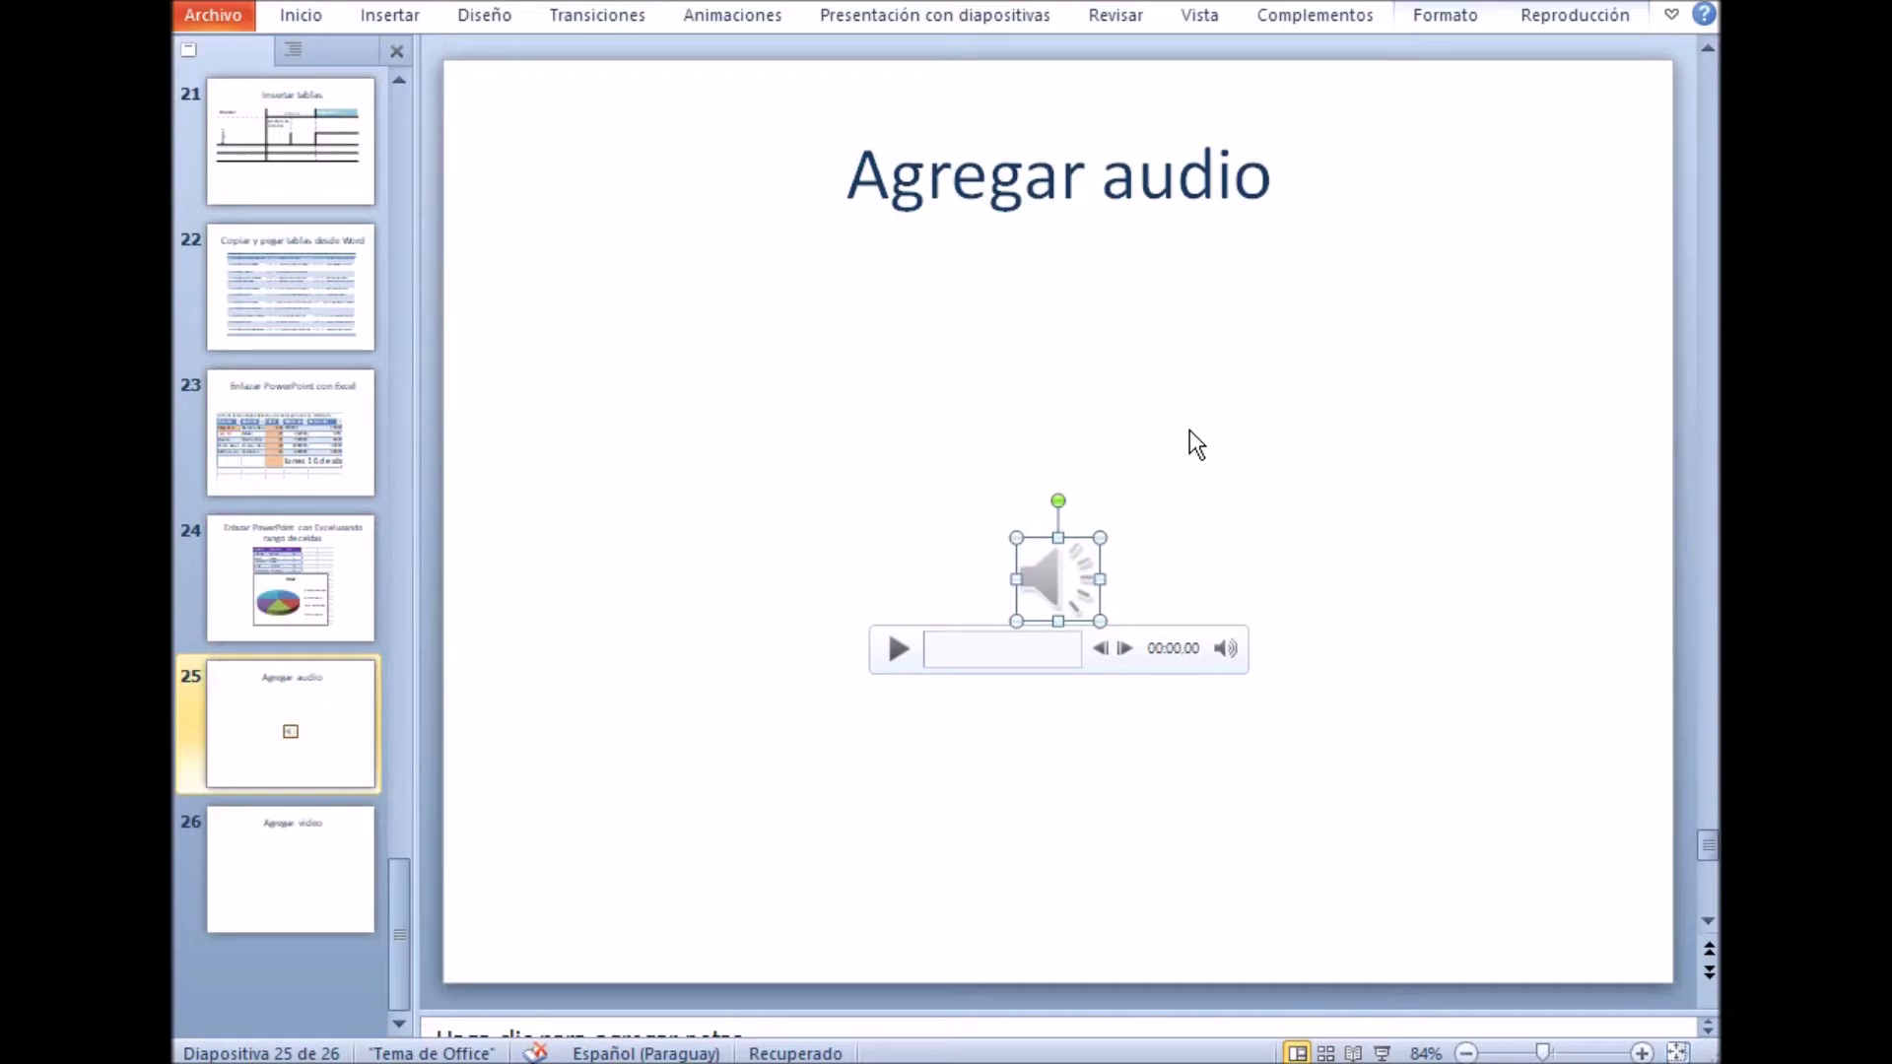
{"action": "left_click", "coordinate": [1444, 24]}
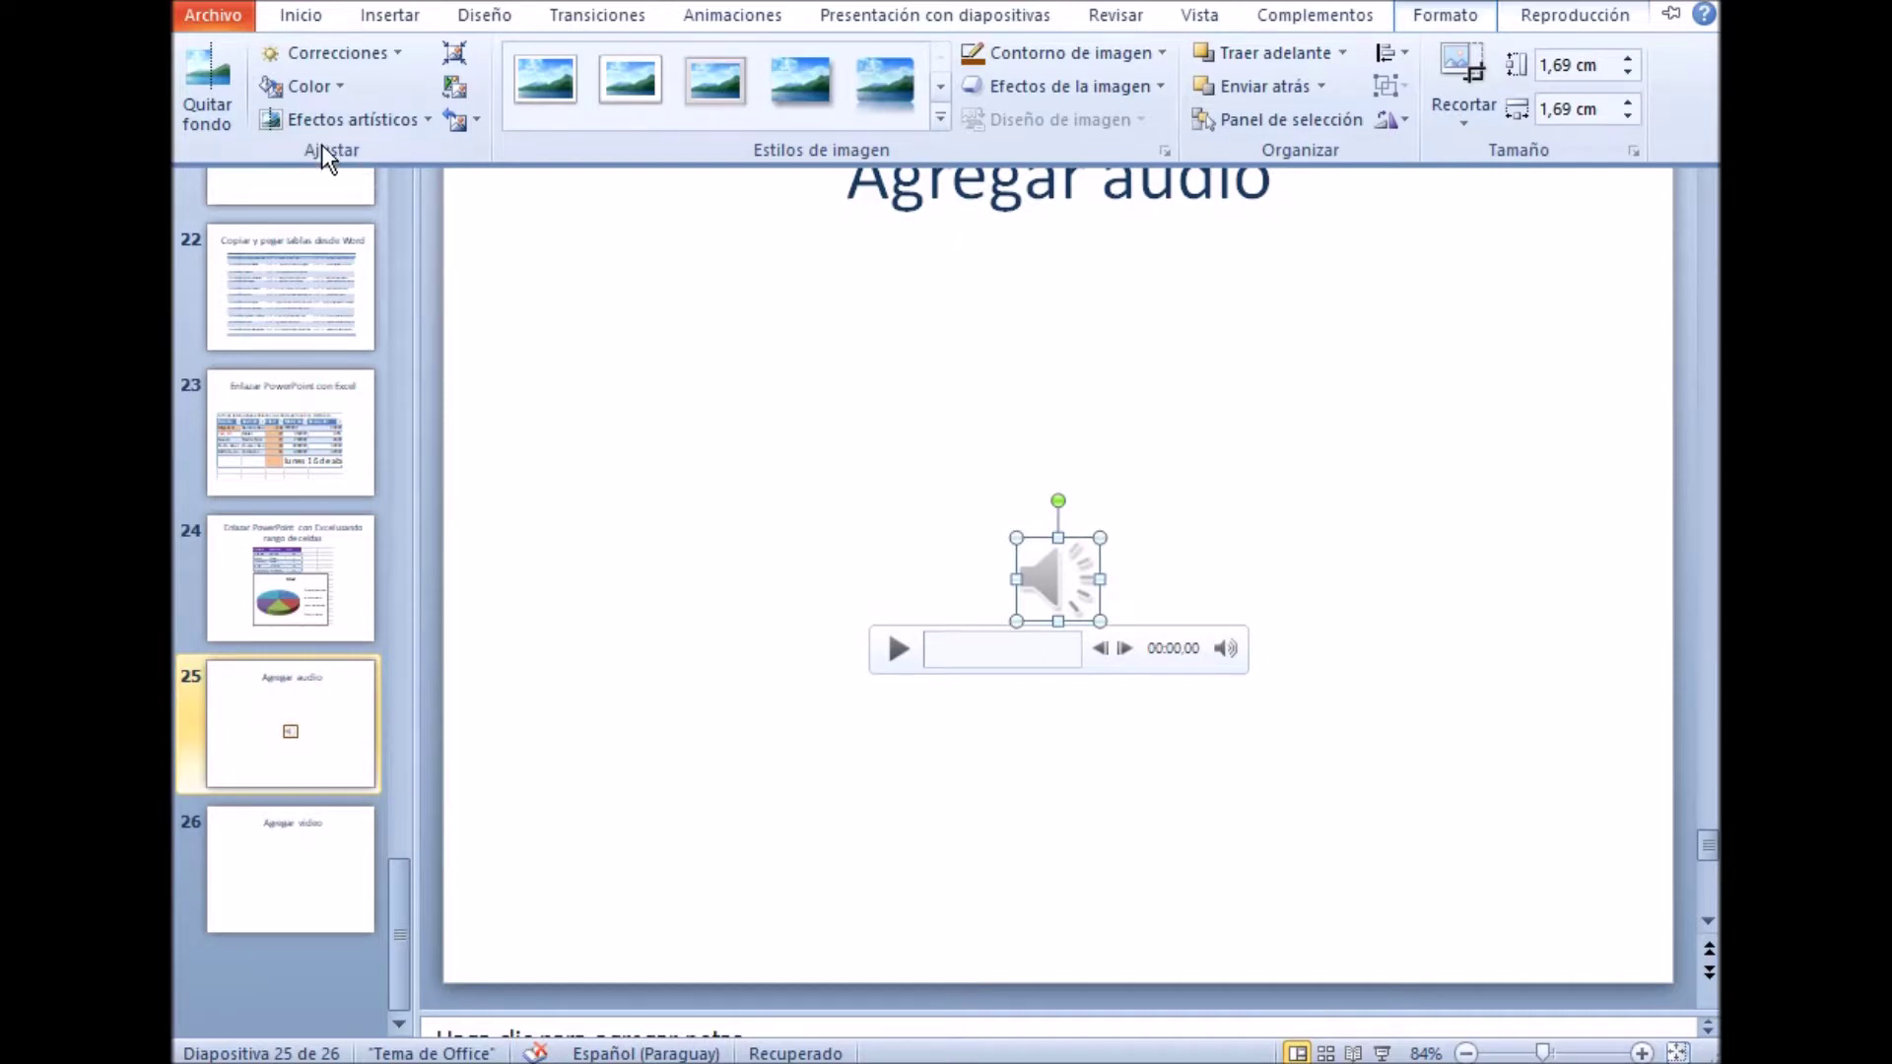
{"action": "left_click", "coordinate": [398, 56]}
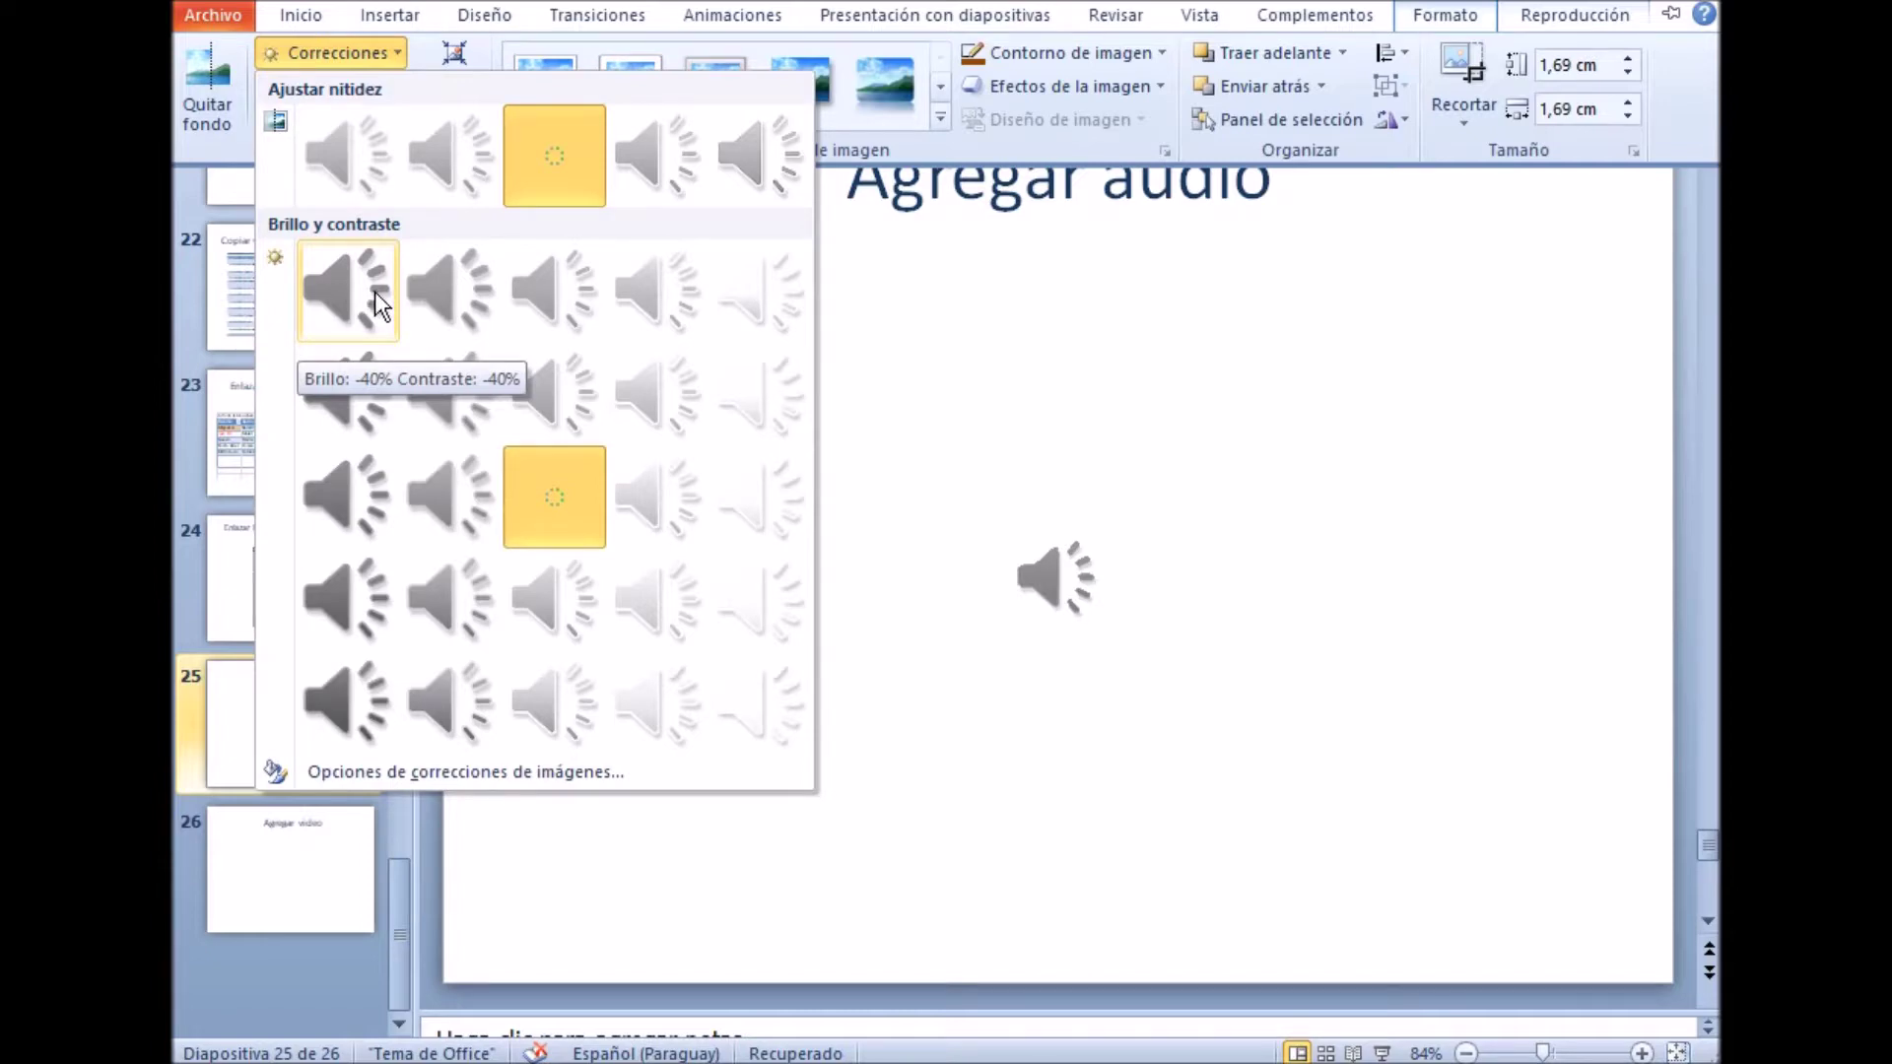
Sharpen the audio icon by 25% while keeping brightness and contrast at Normal.
{"action": "left_click", "coordinate": [684, 174]}
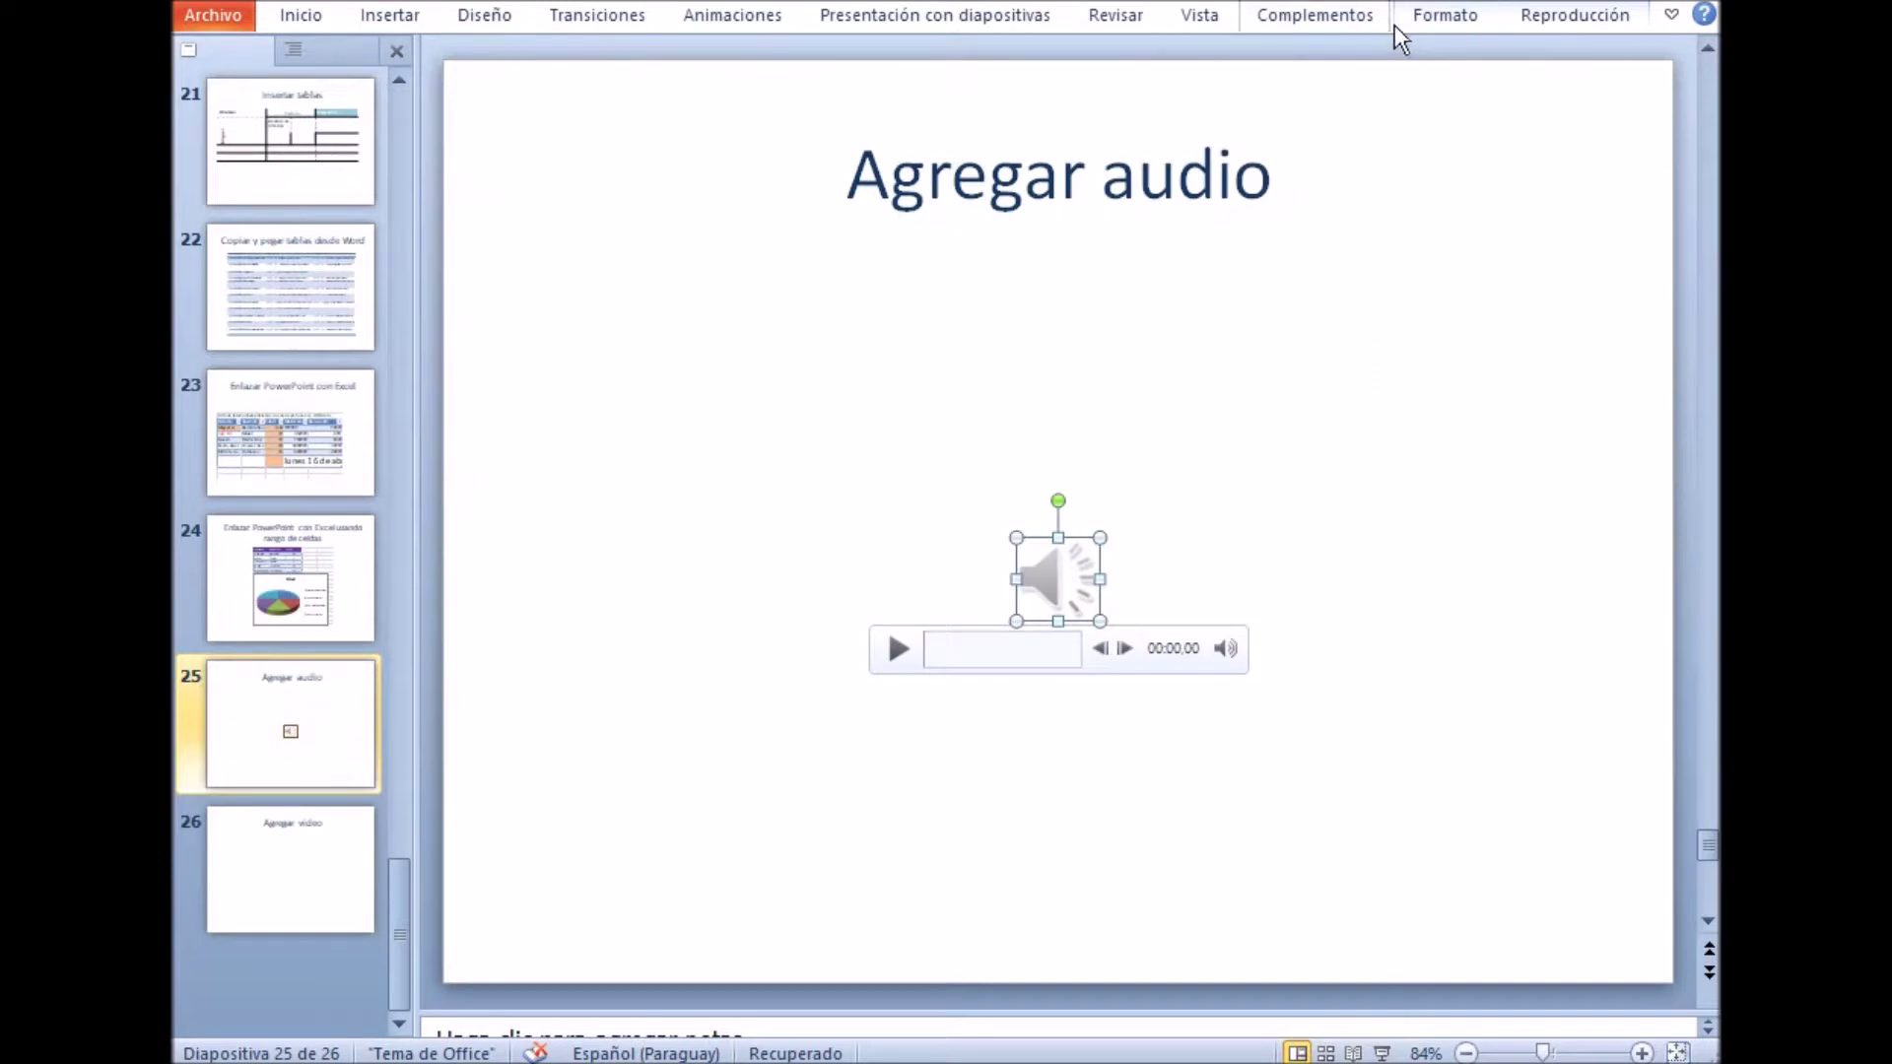
{"action": "left_click", "coordinate": [1405, 20]}
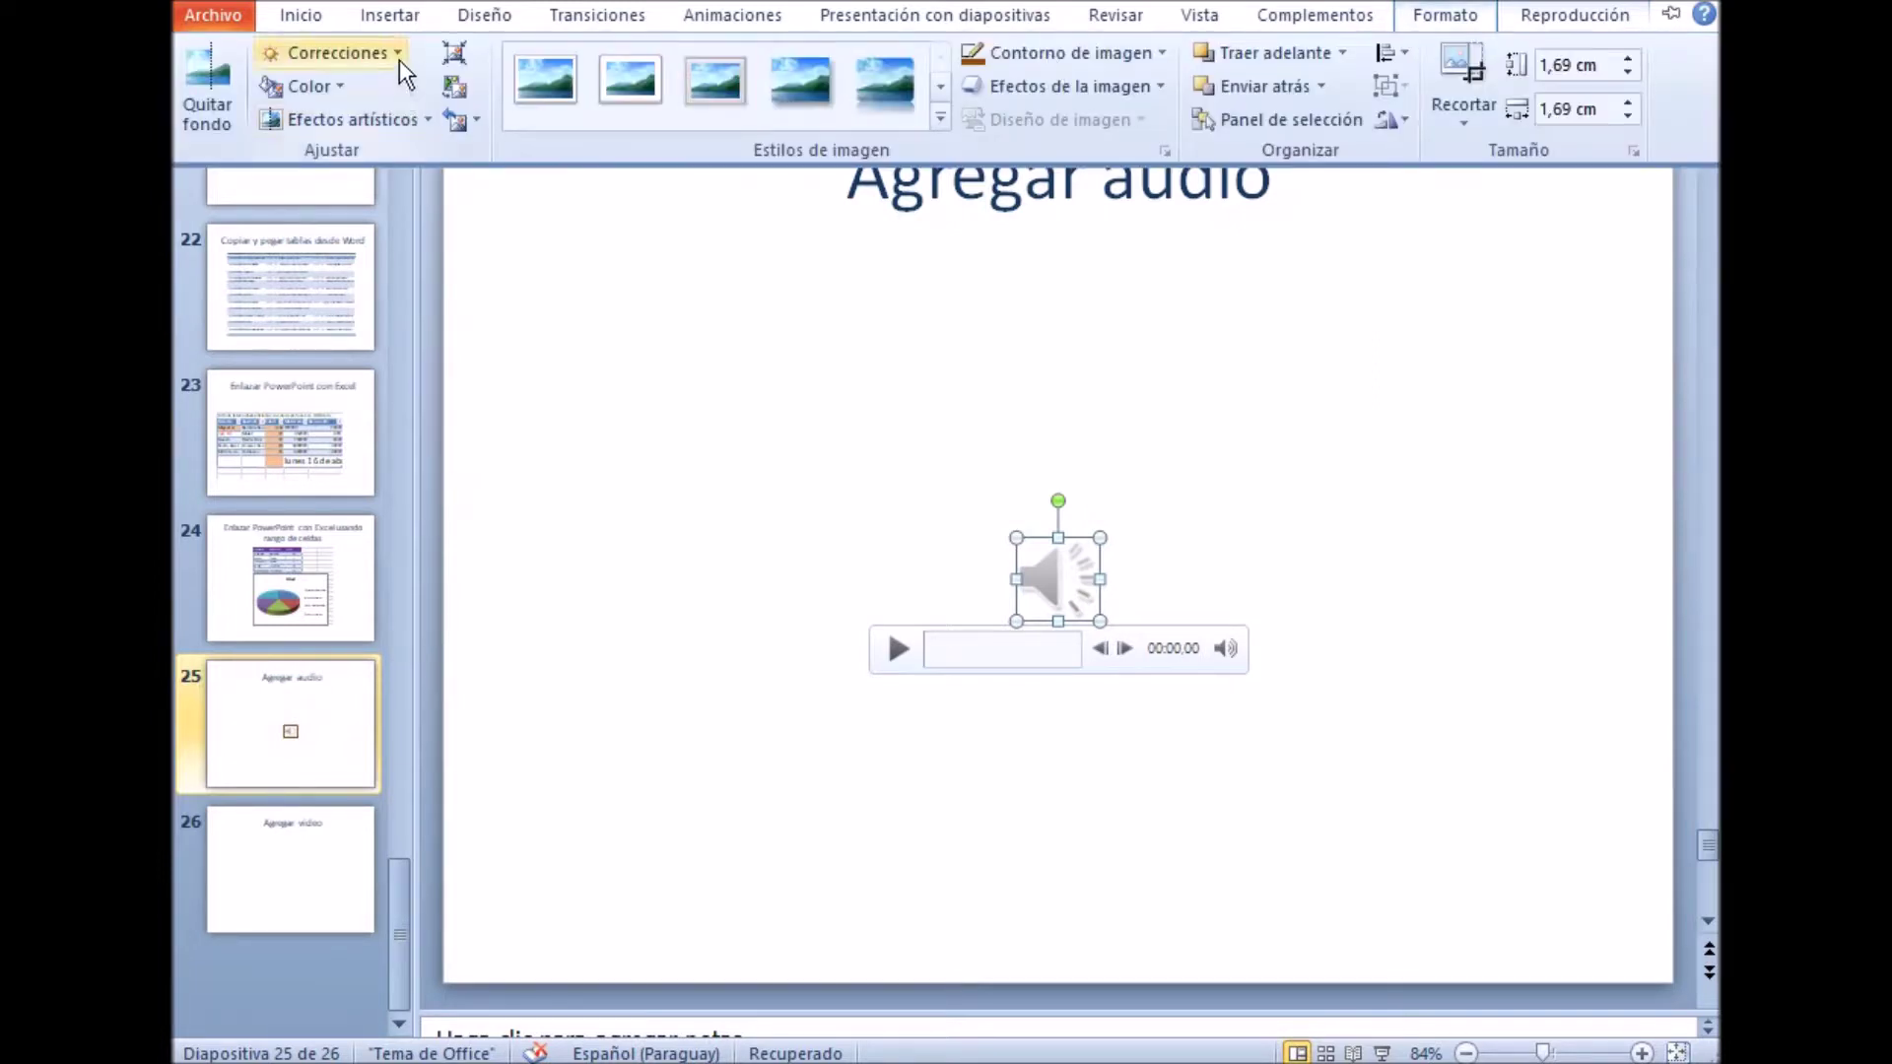
{"action": "left_click", "coordinate": [400, 59]}
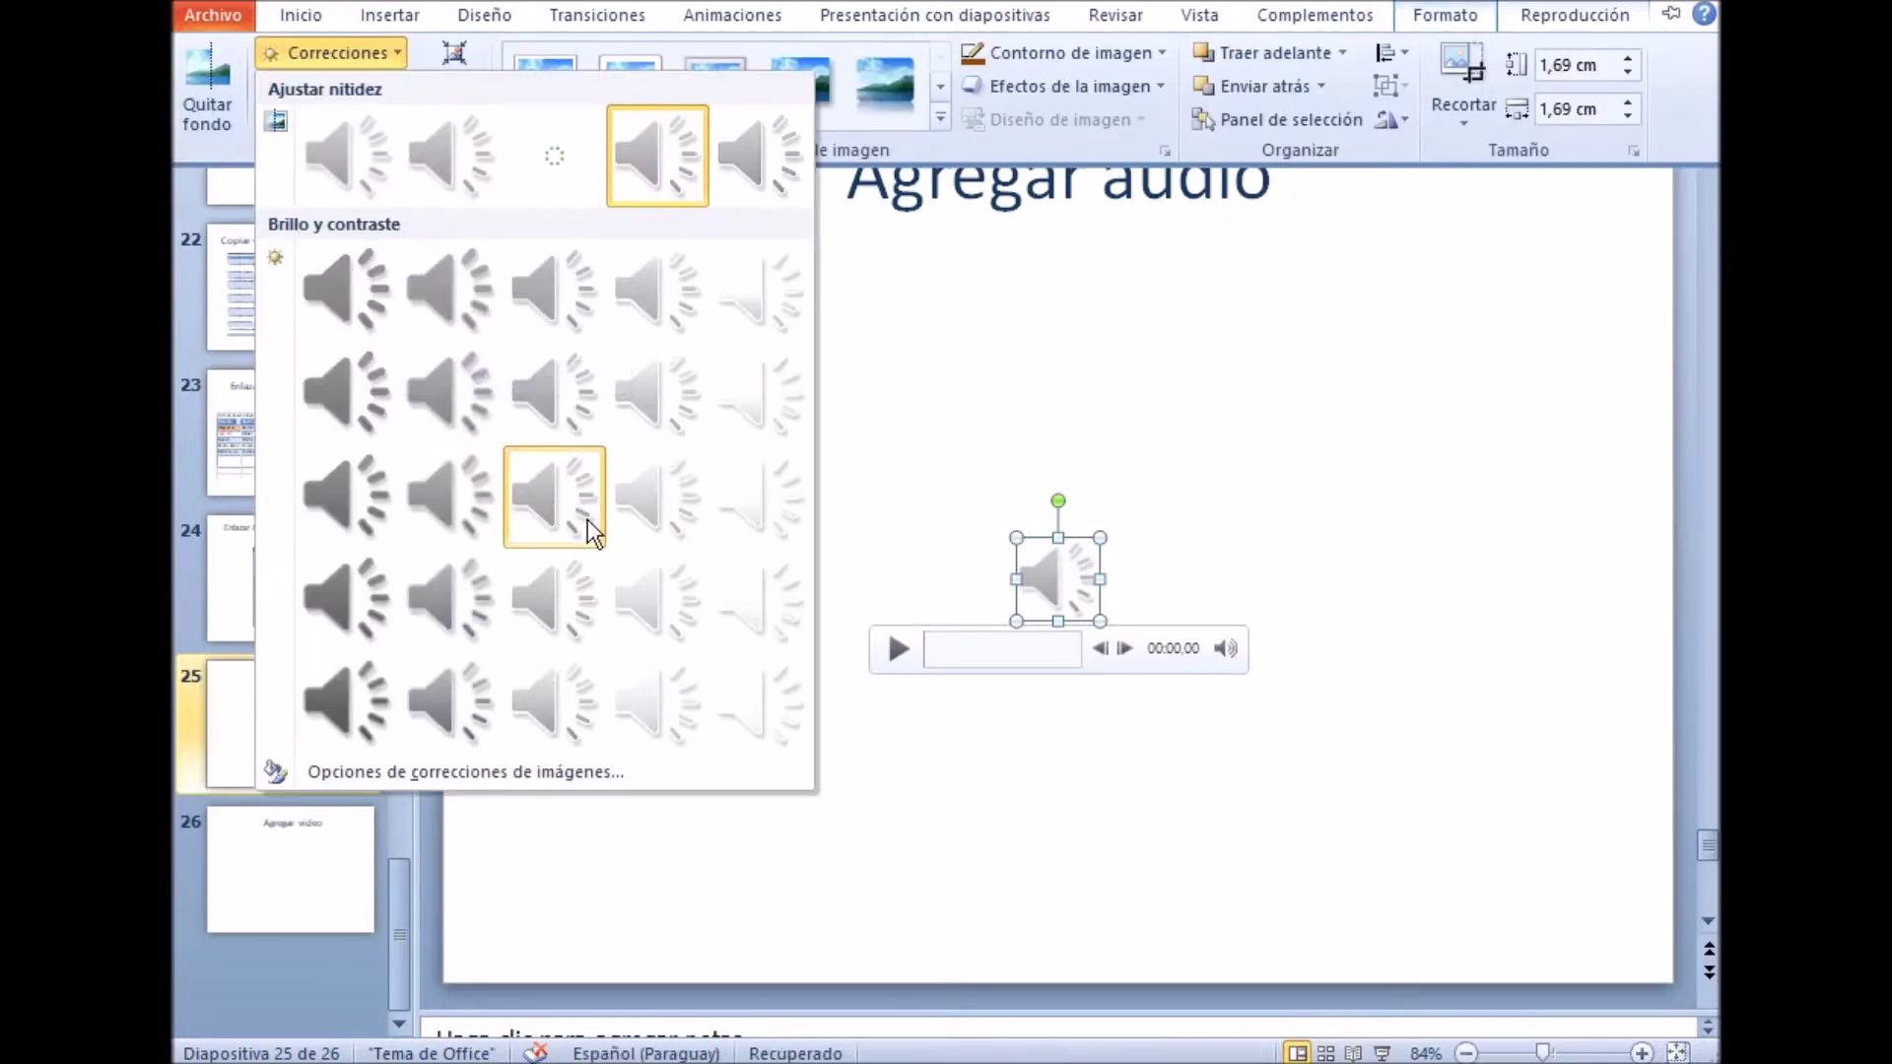
{"action": "left_click", "coordinate": [560, 595]}
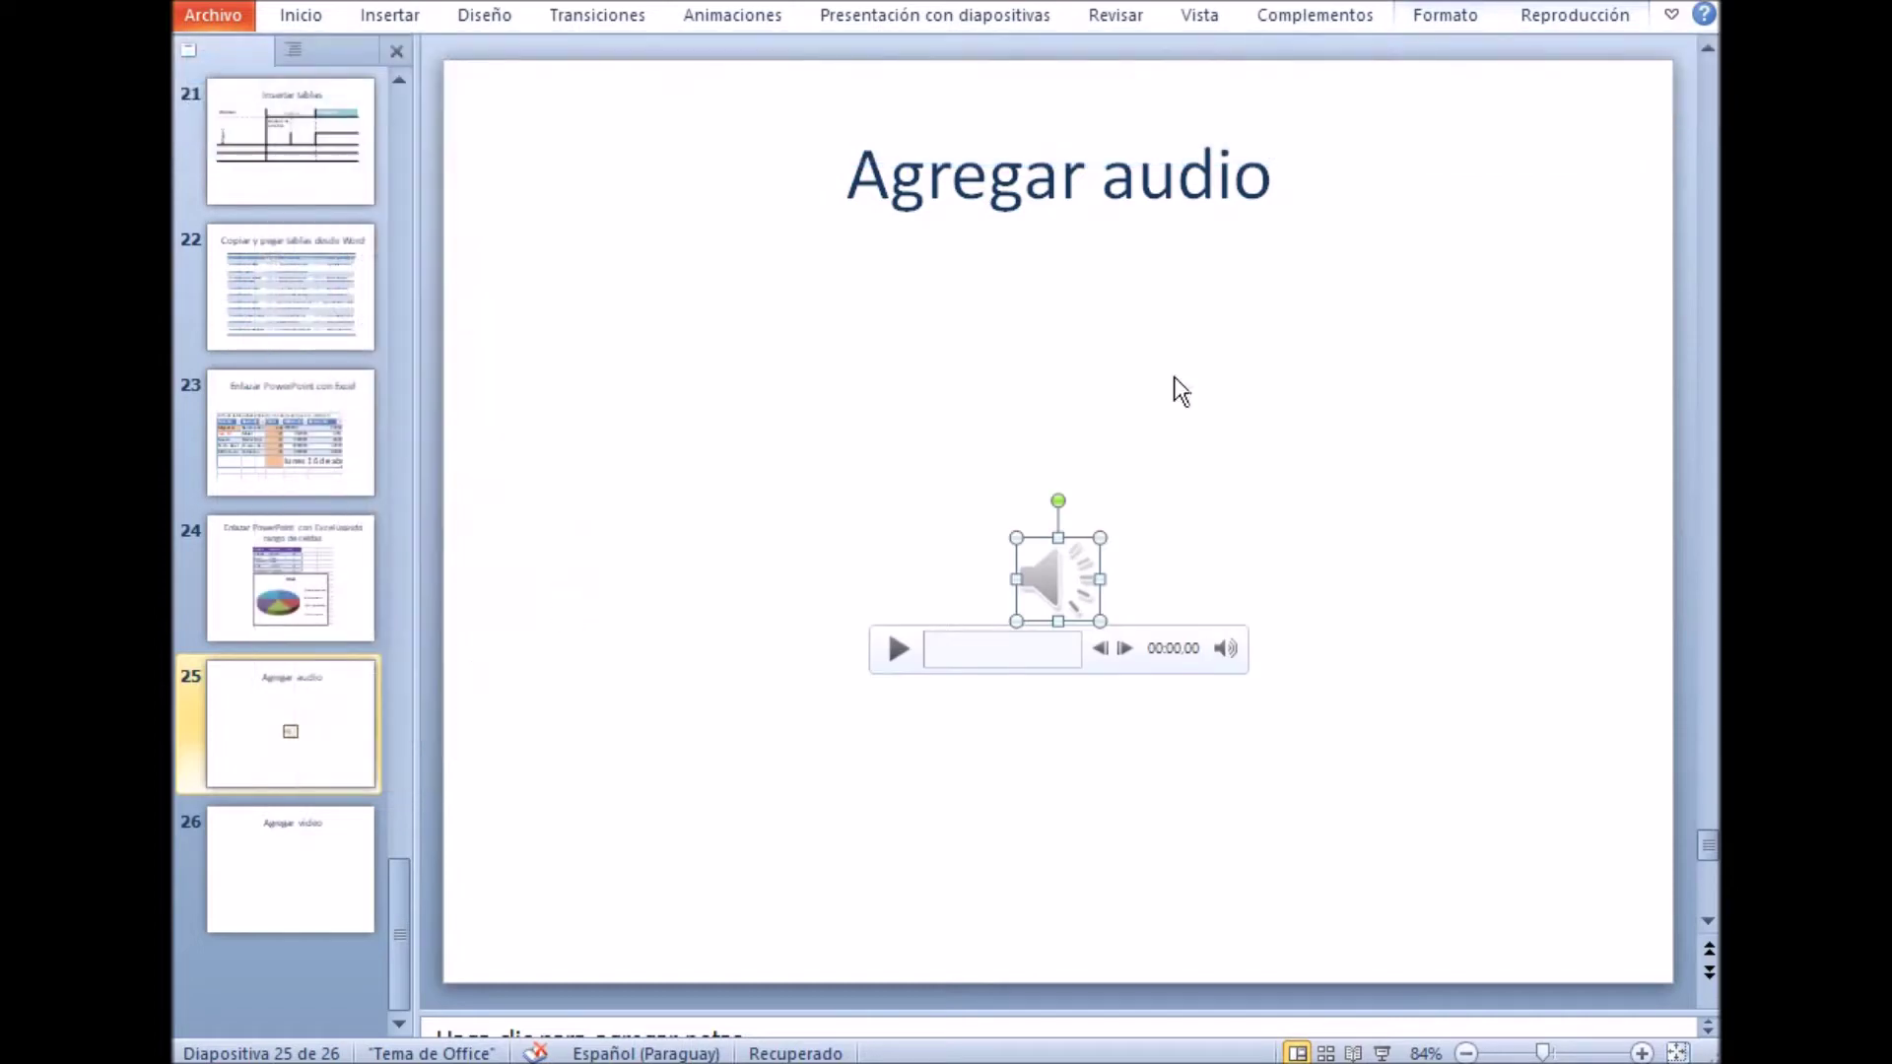
Apply the last, darkening artistic effect to the audio icon.
{"action": "left_click", "coordinate": [1430, 26]}
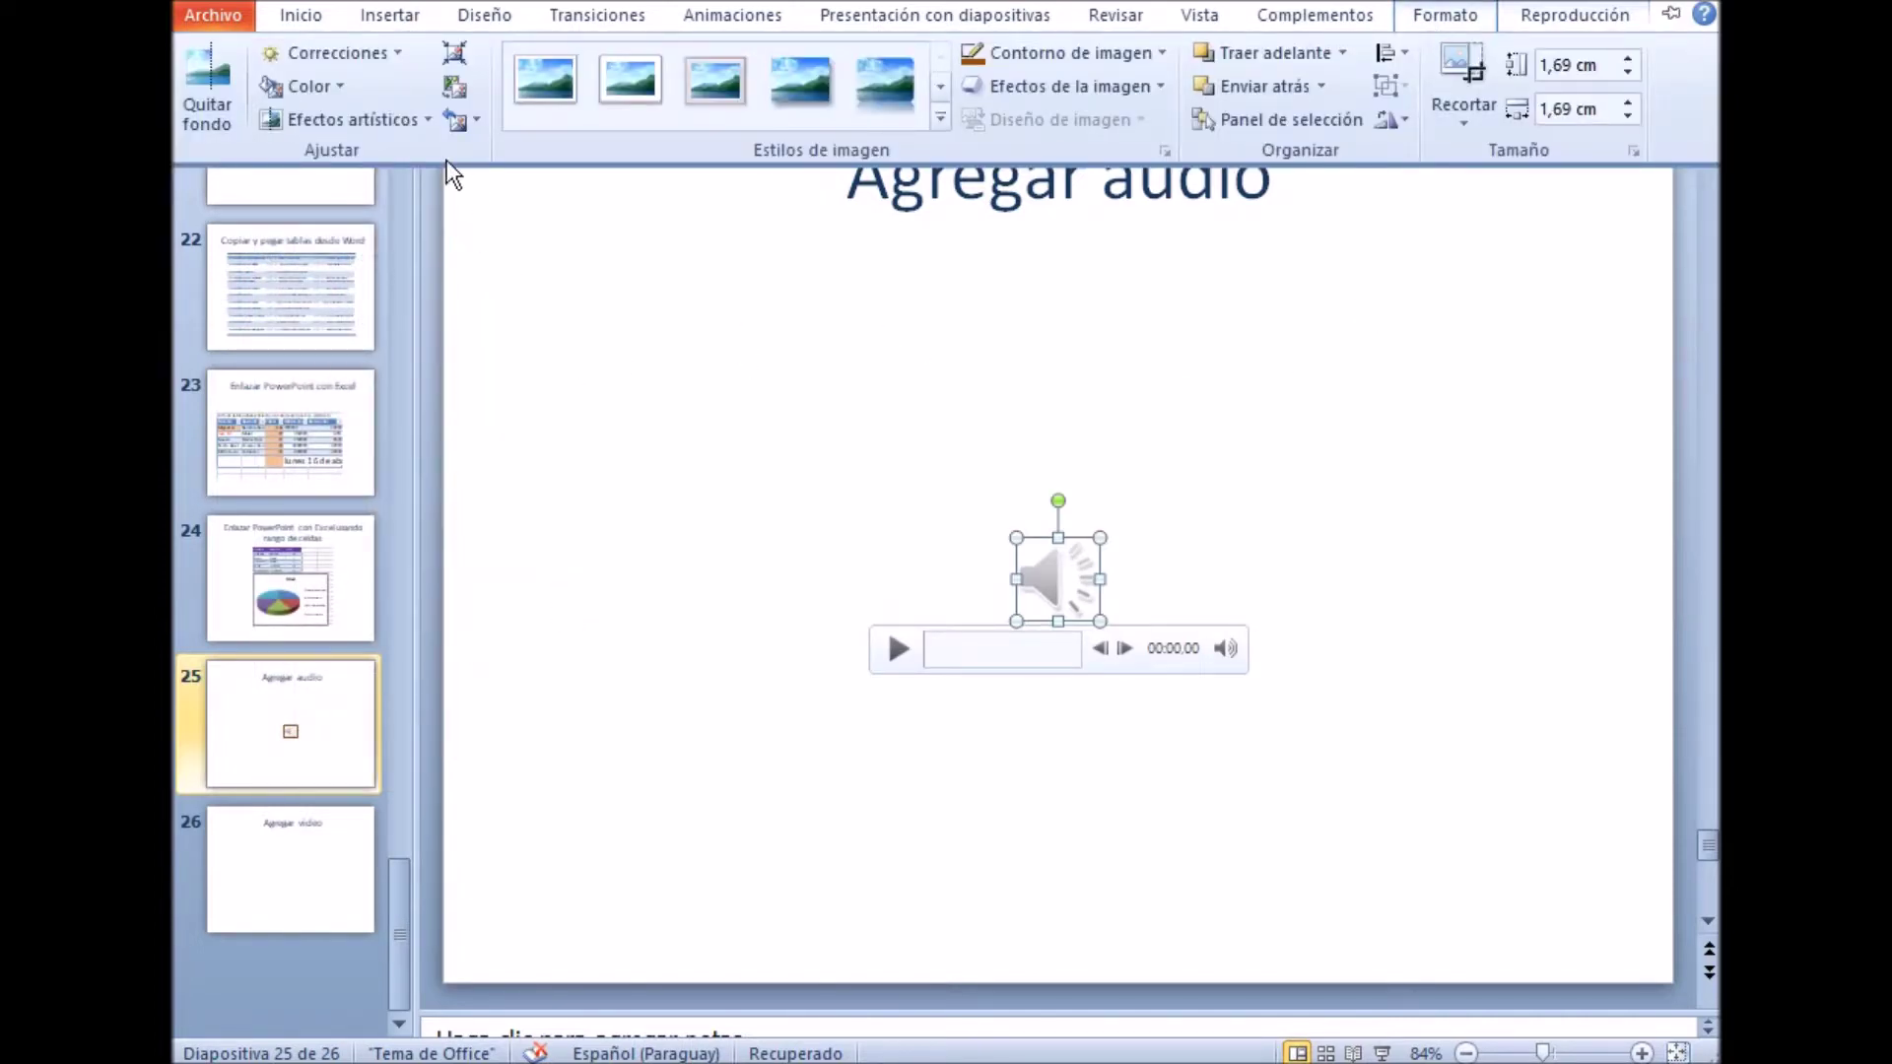
{"action": "left_click", "coordinate": [428, 118]}
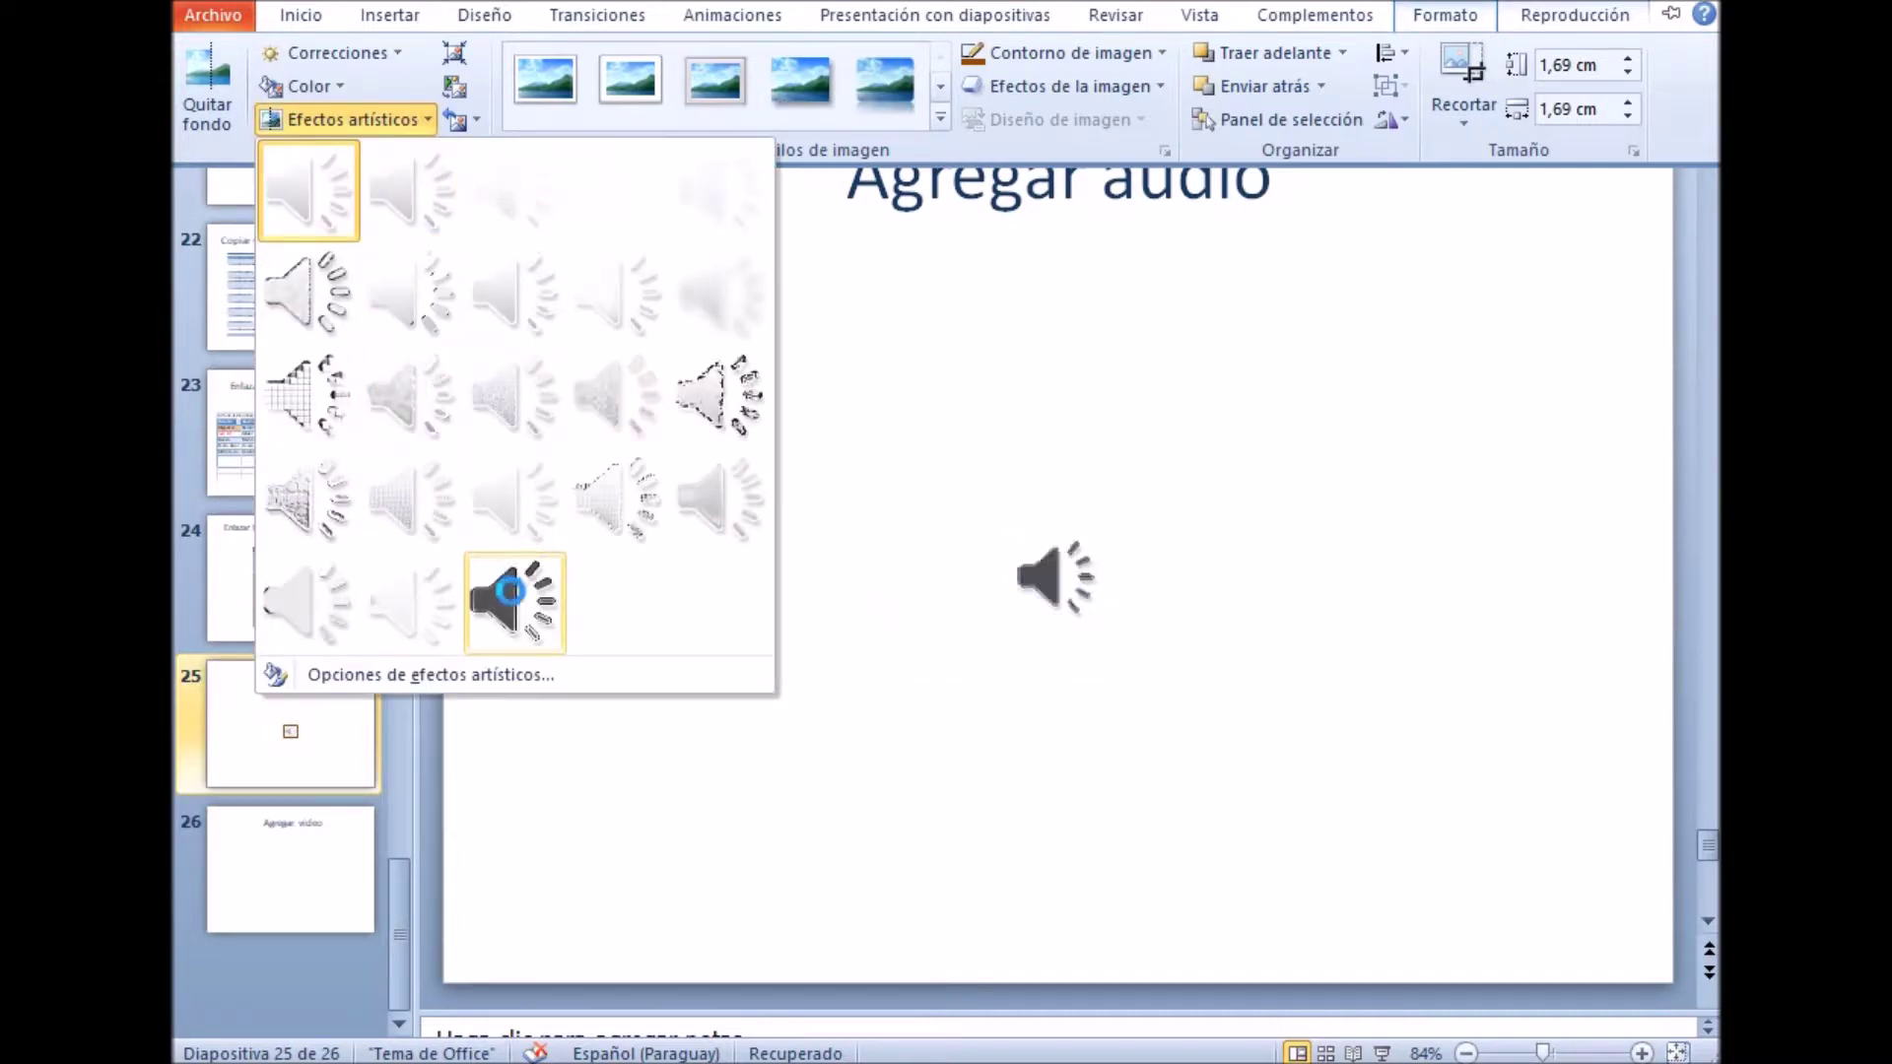
{"action": "left_click", "coordinate": [510, 591]}
{"action": "key", "text": "ctrl+F1"}
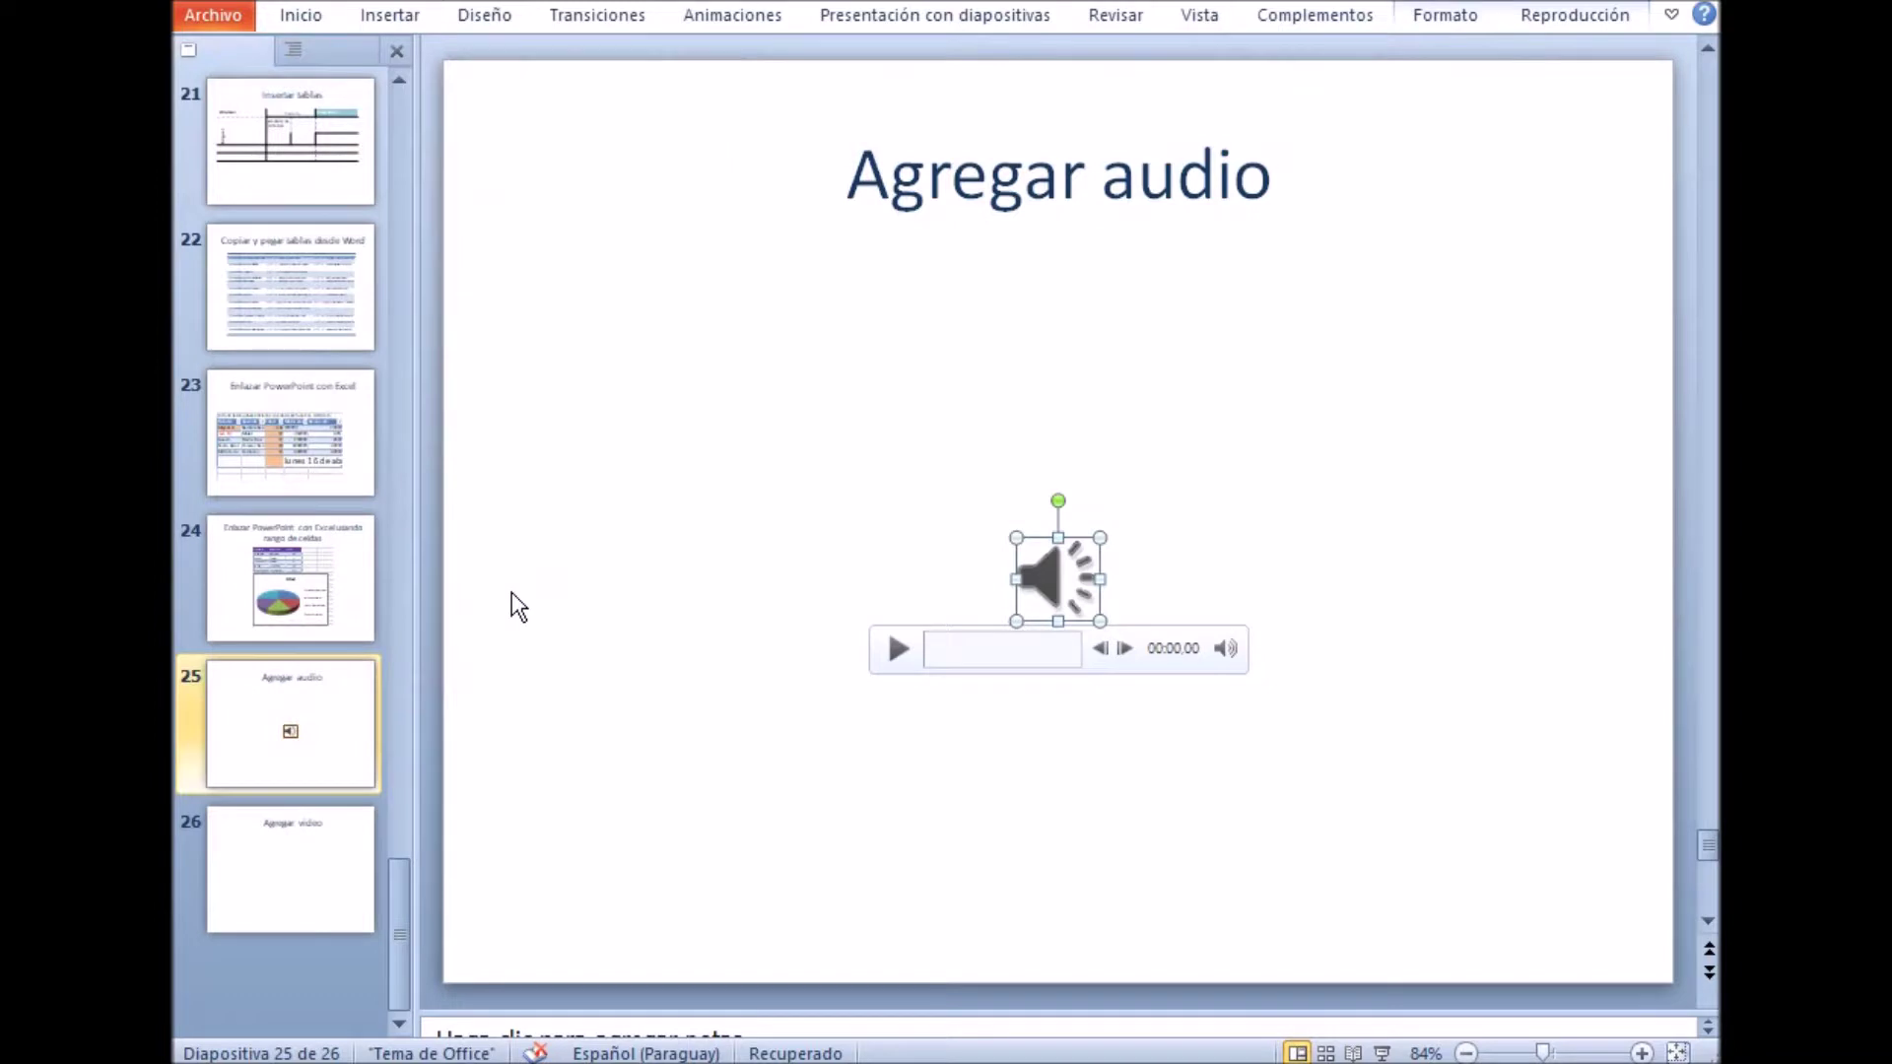
Check the Alinear options and expand the full picture styles gallery.
{"action": "left_click", "coordinate": [1444, 17]}
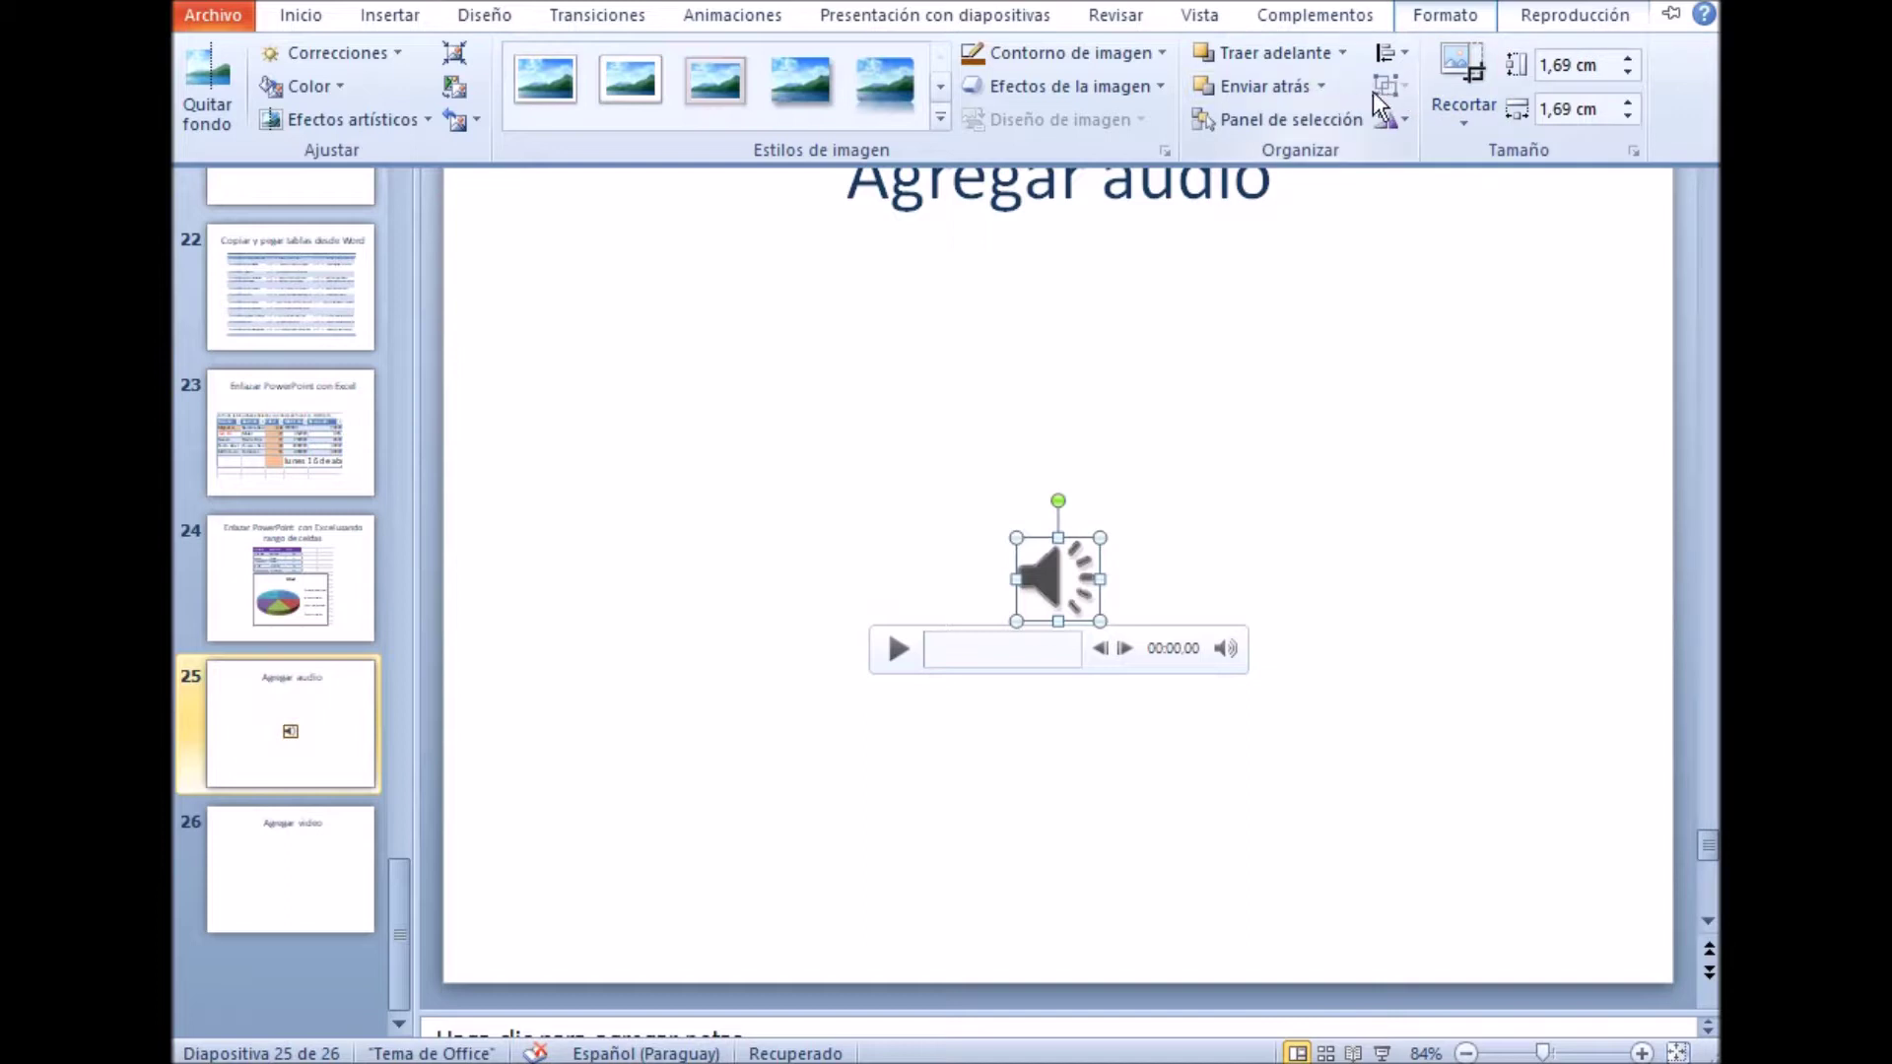
{"action": "left_click", "coordinate": [1403, 51]}
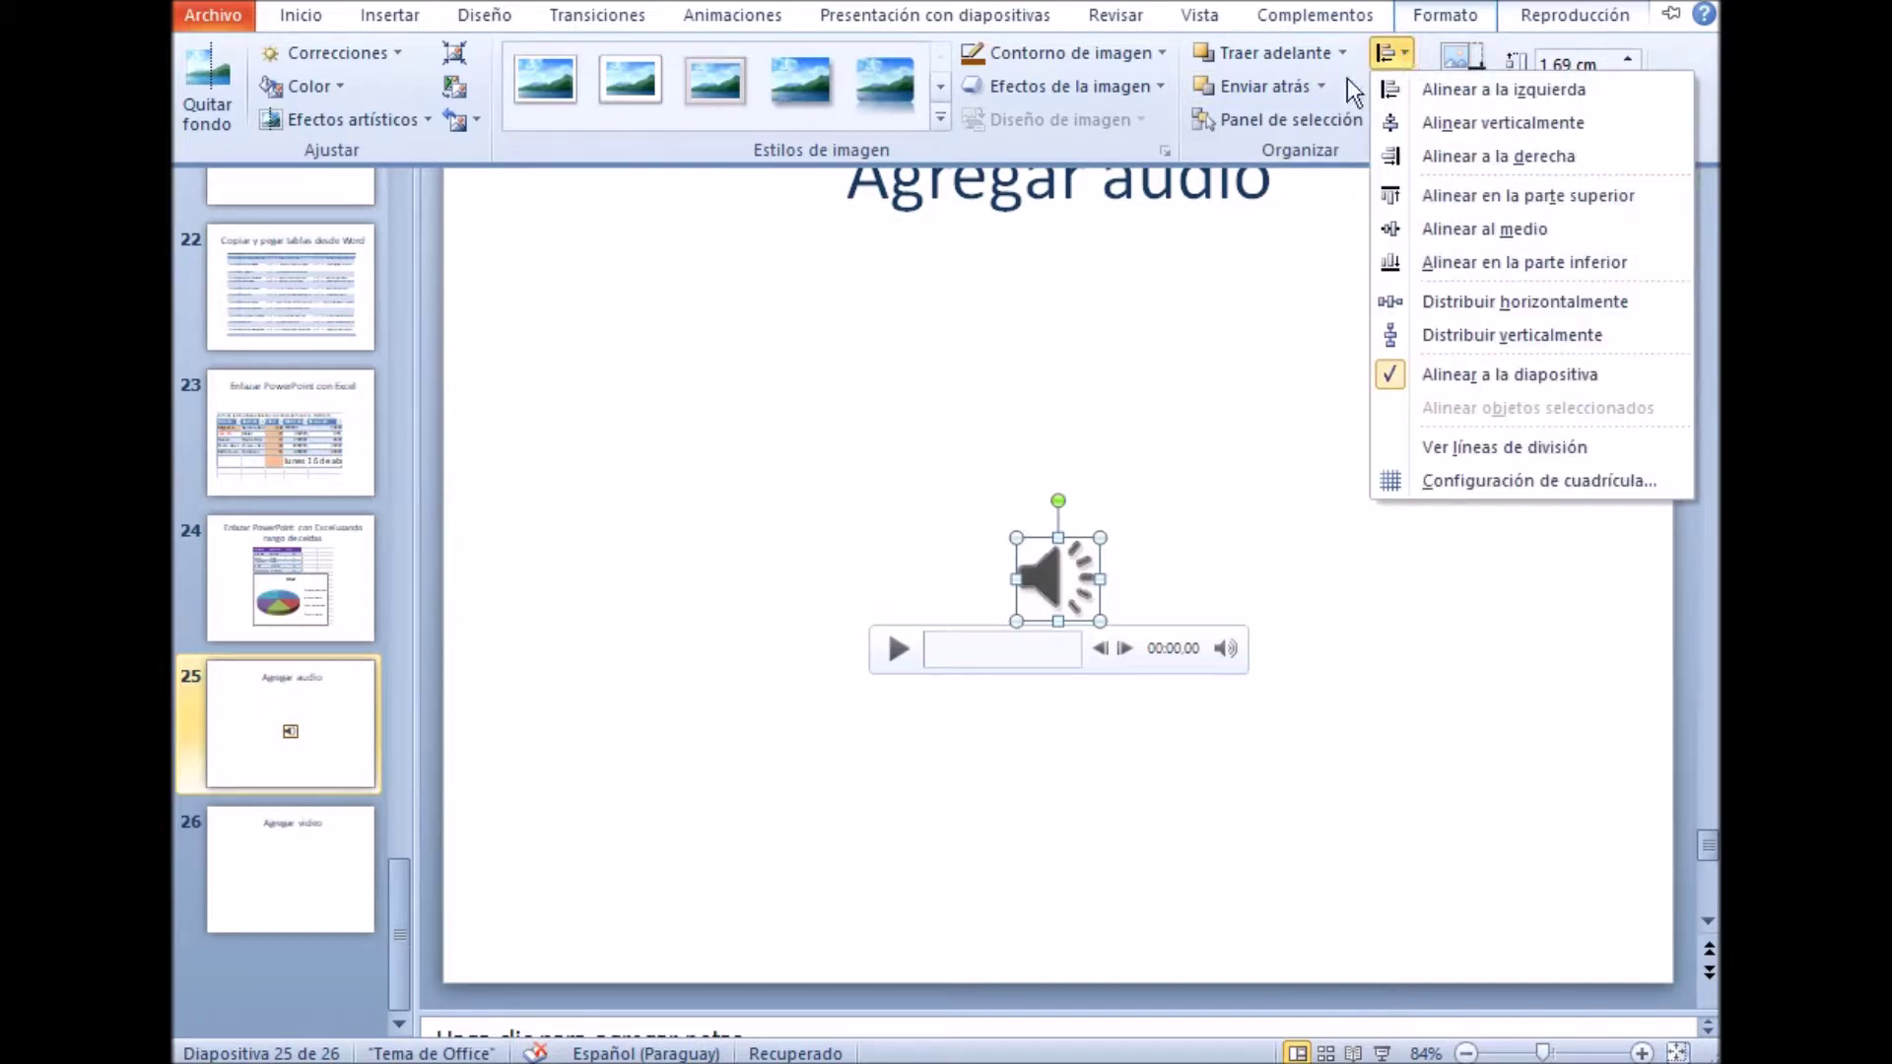
{"action": "left_click", "coordinate": [940, 102]}
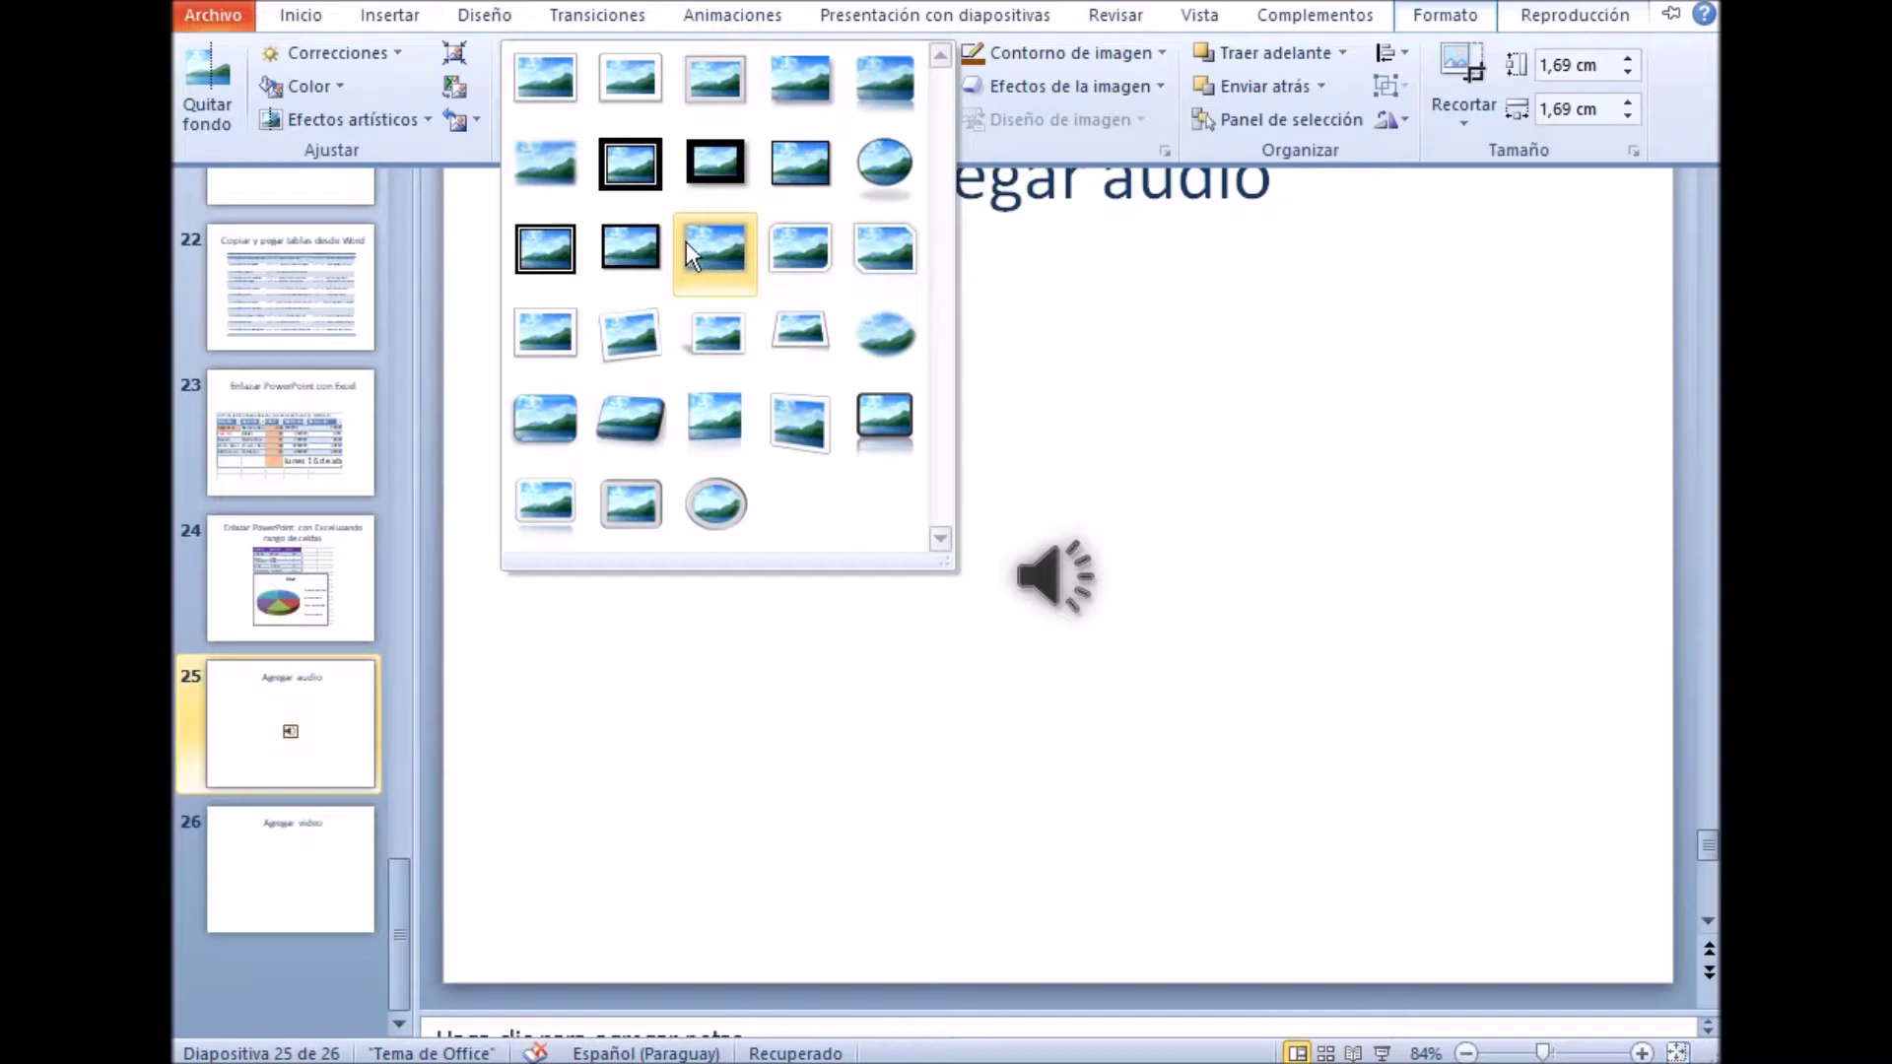
Apply the 'Rectángulo sombreado' picture style to the audio icon.
{"action": "left_click", "coordinate": [585, 193]}
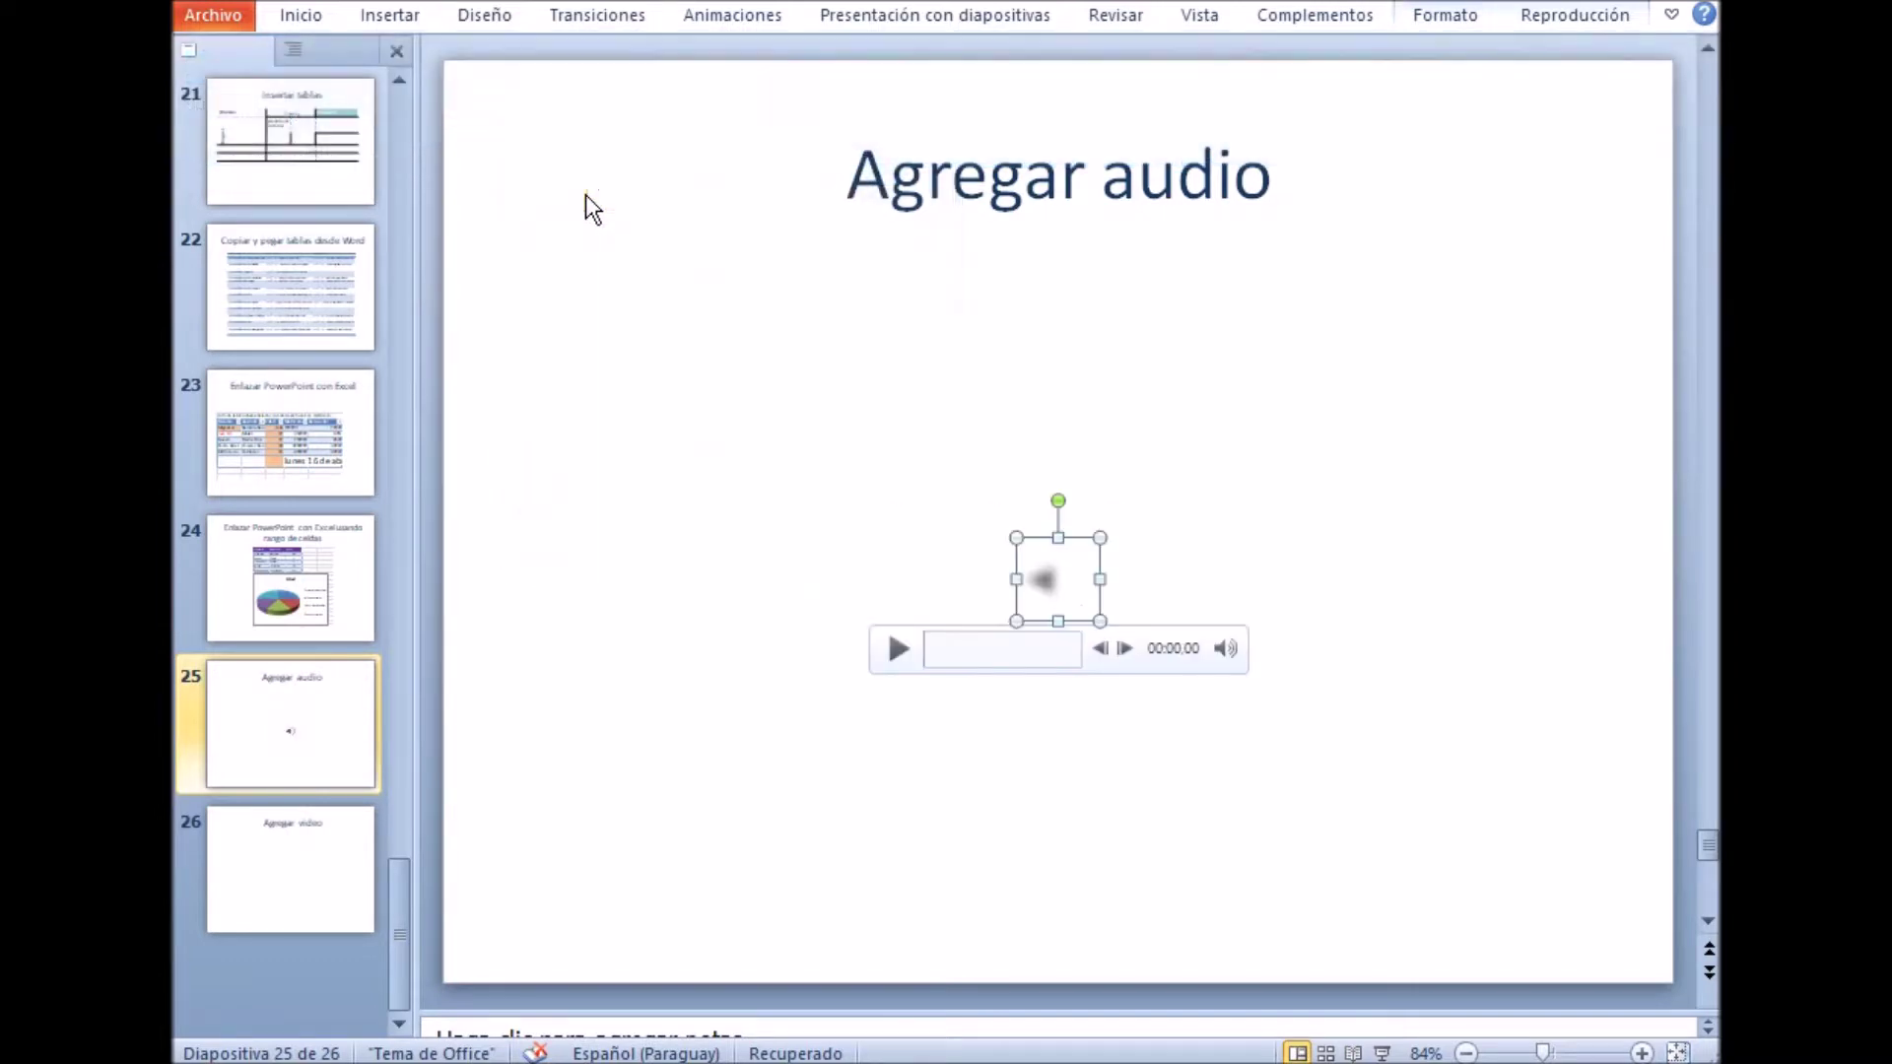
{"action": "left_click", "coordinate": [1419, 20]}
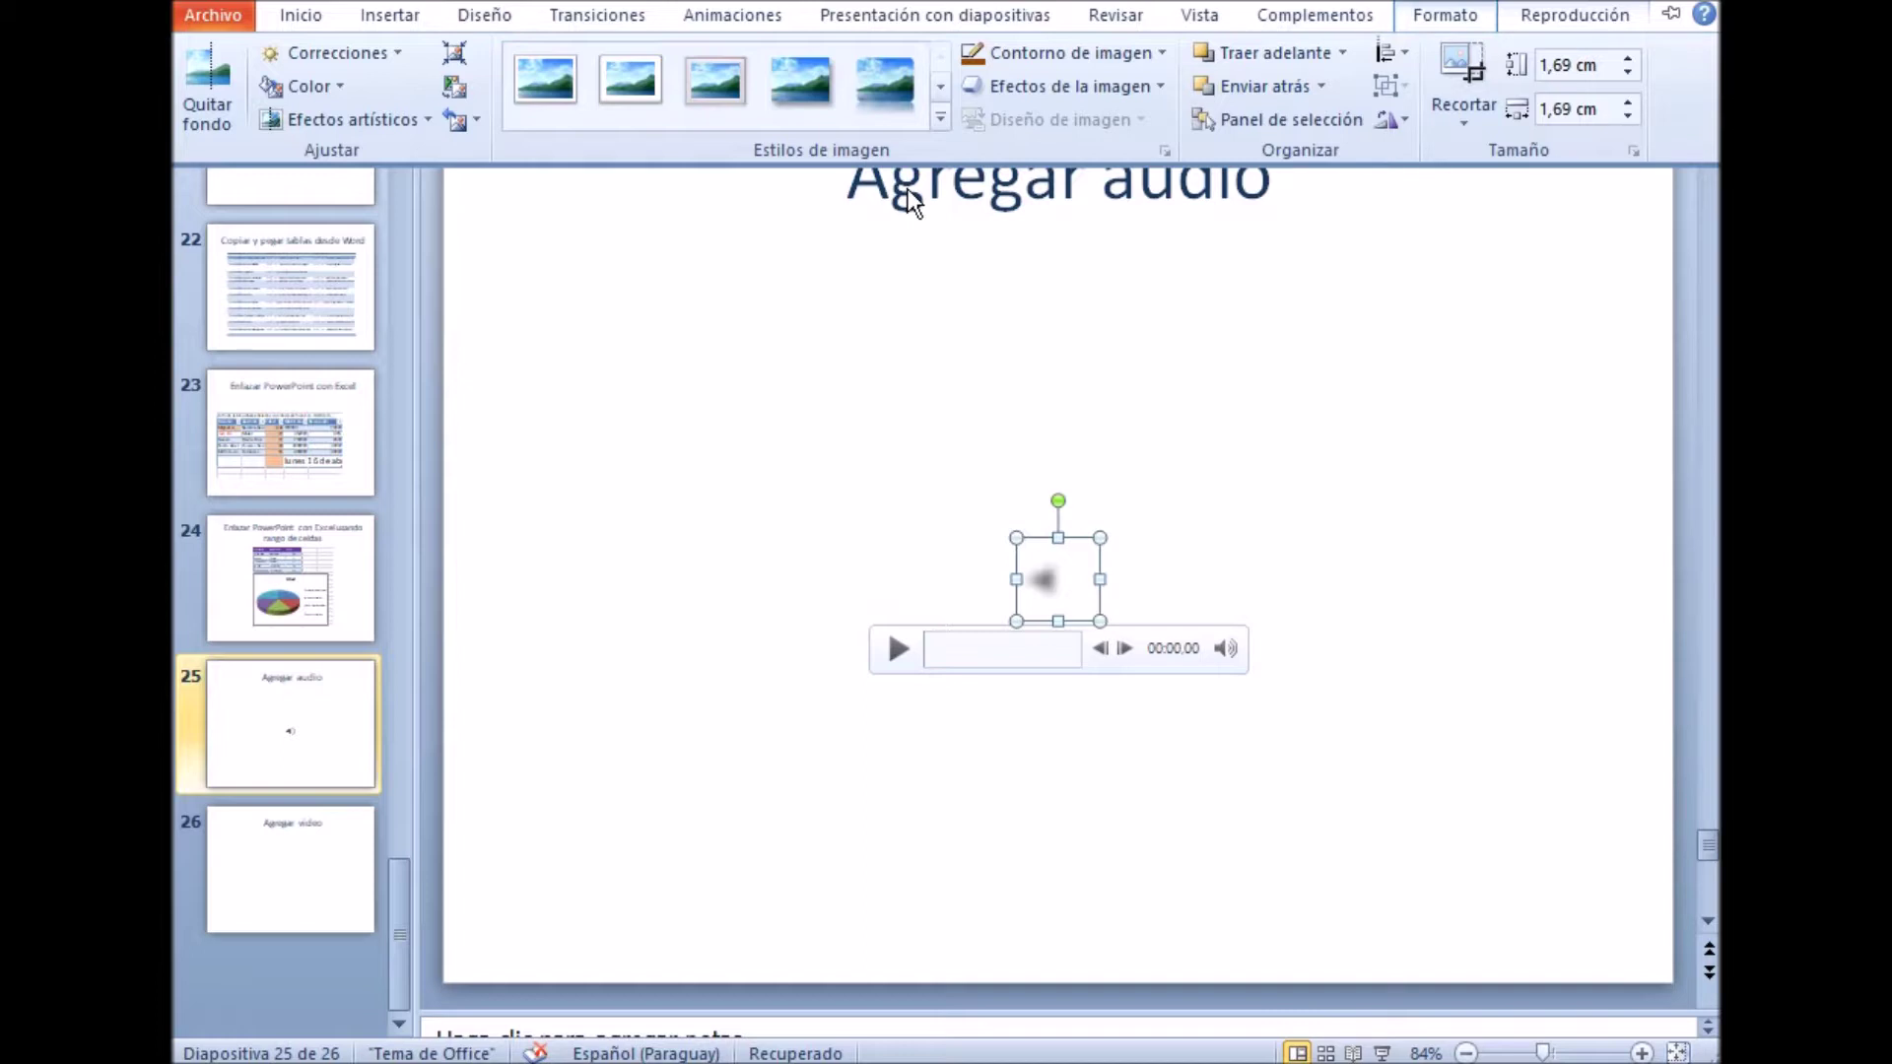
{"action": "left_click", "coordinate": [941, 119]}
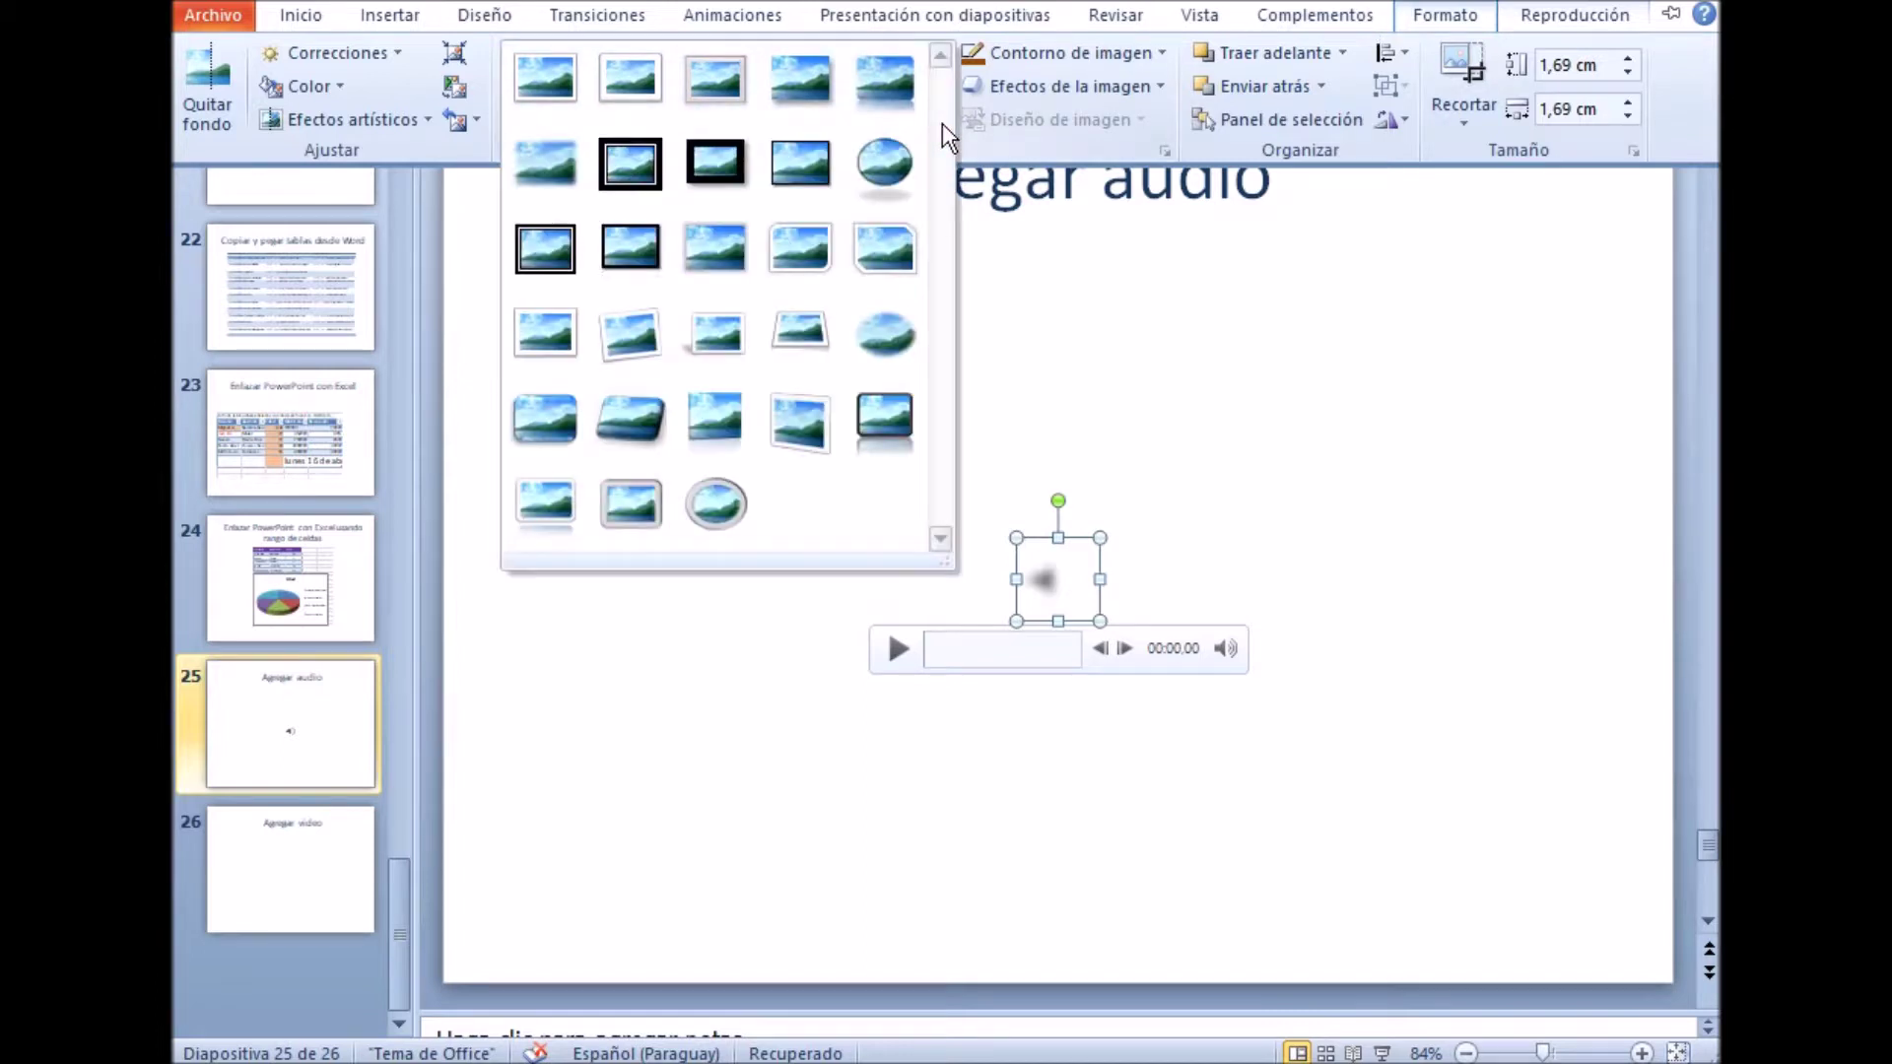
{"action": "left_click", "coordinate": [788, 87]}
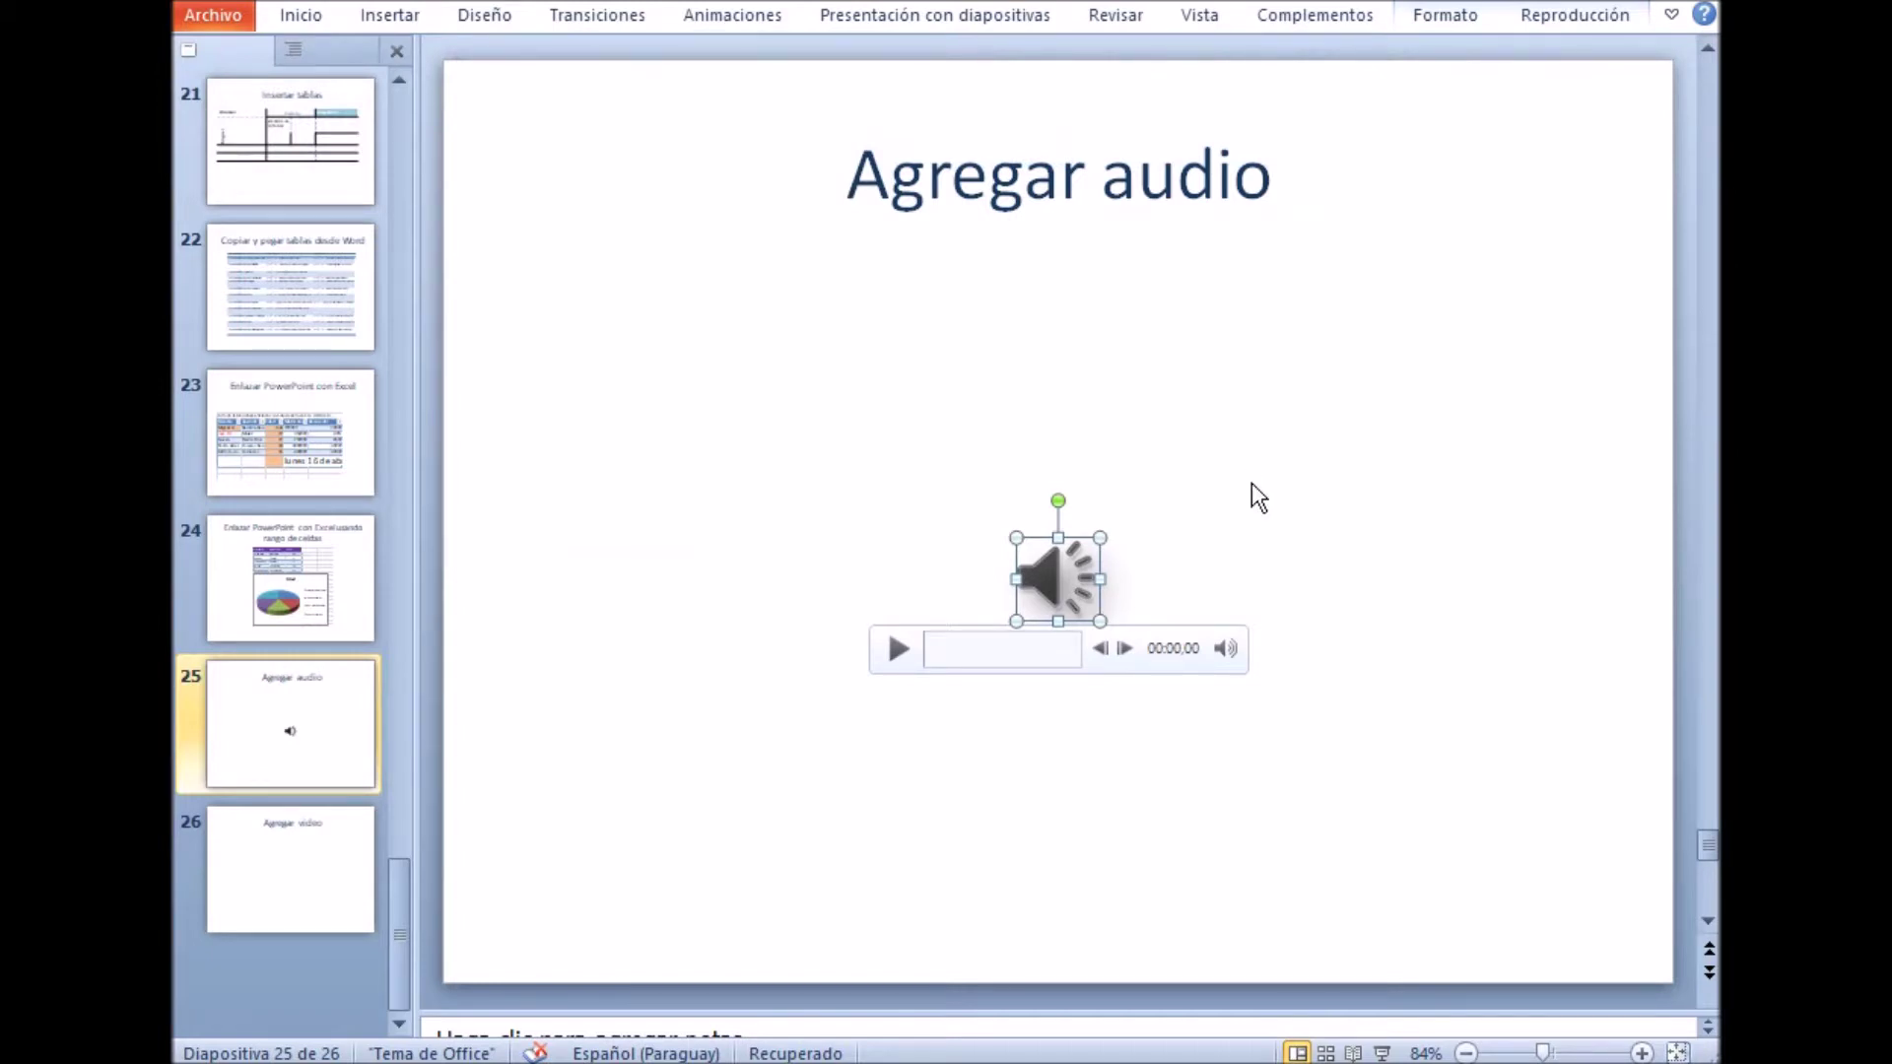
Preview the audio clip from the Reproducción tab, pausing it partway.
{"action": "left_click", "coordinate": [1566, 20]}
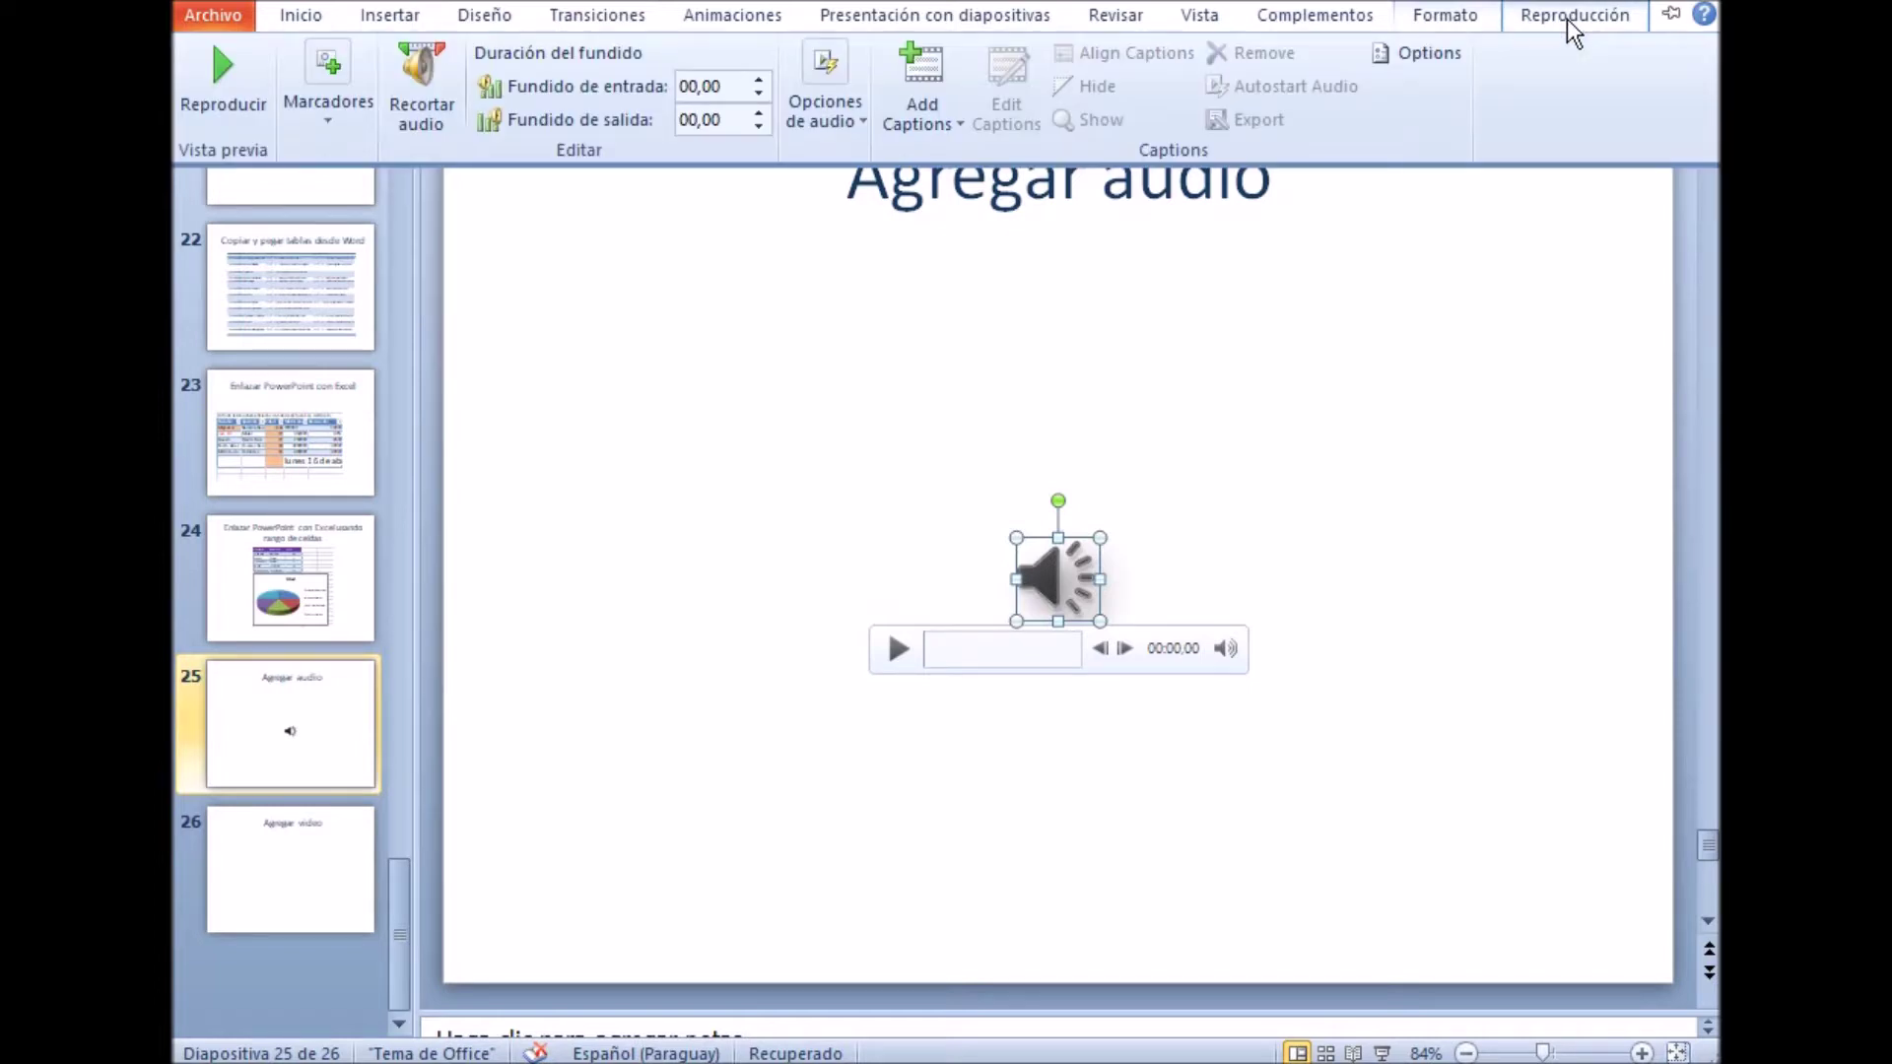
{"action": "left_click", "coordinate": [225, 94]}
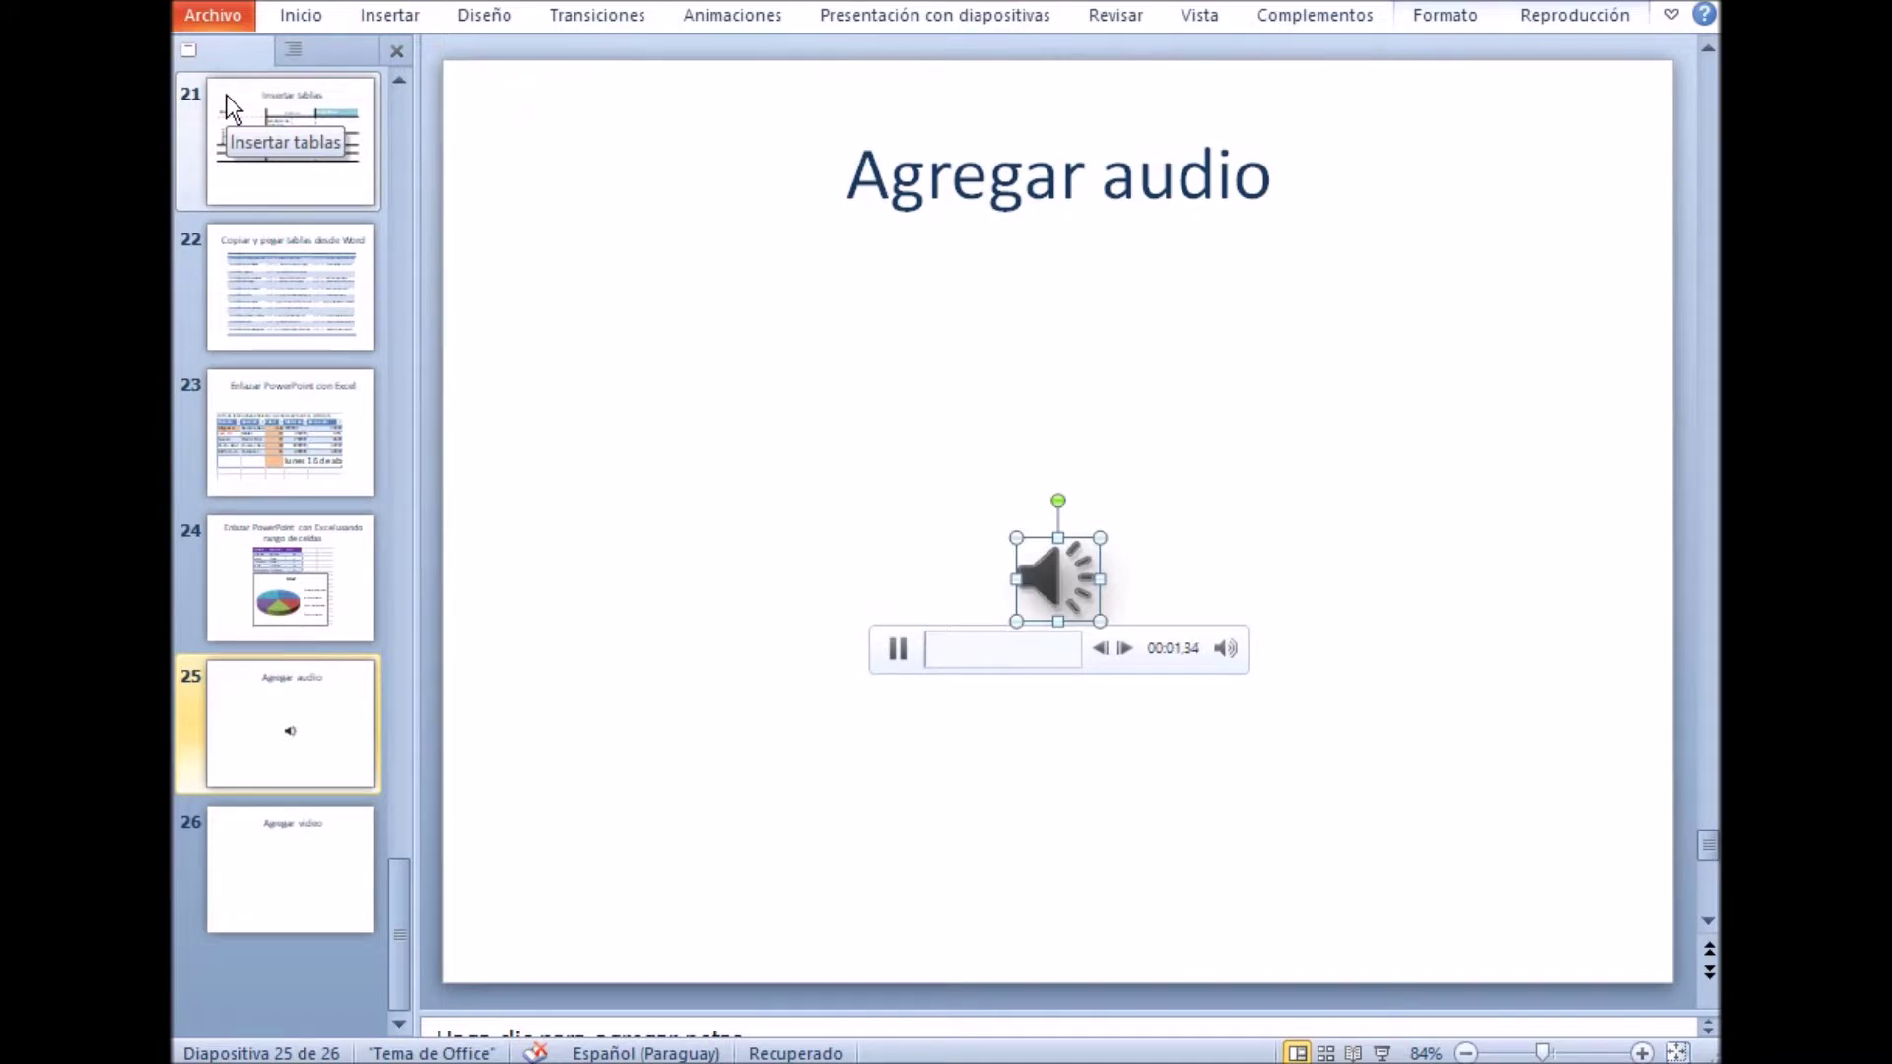
{"action": "left_click", "coordinate": [902, 658]}
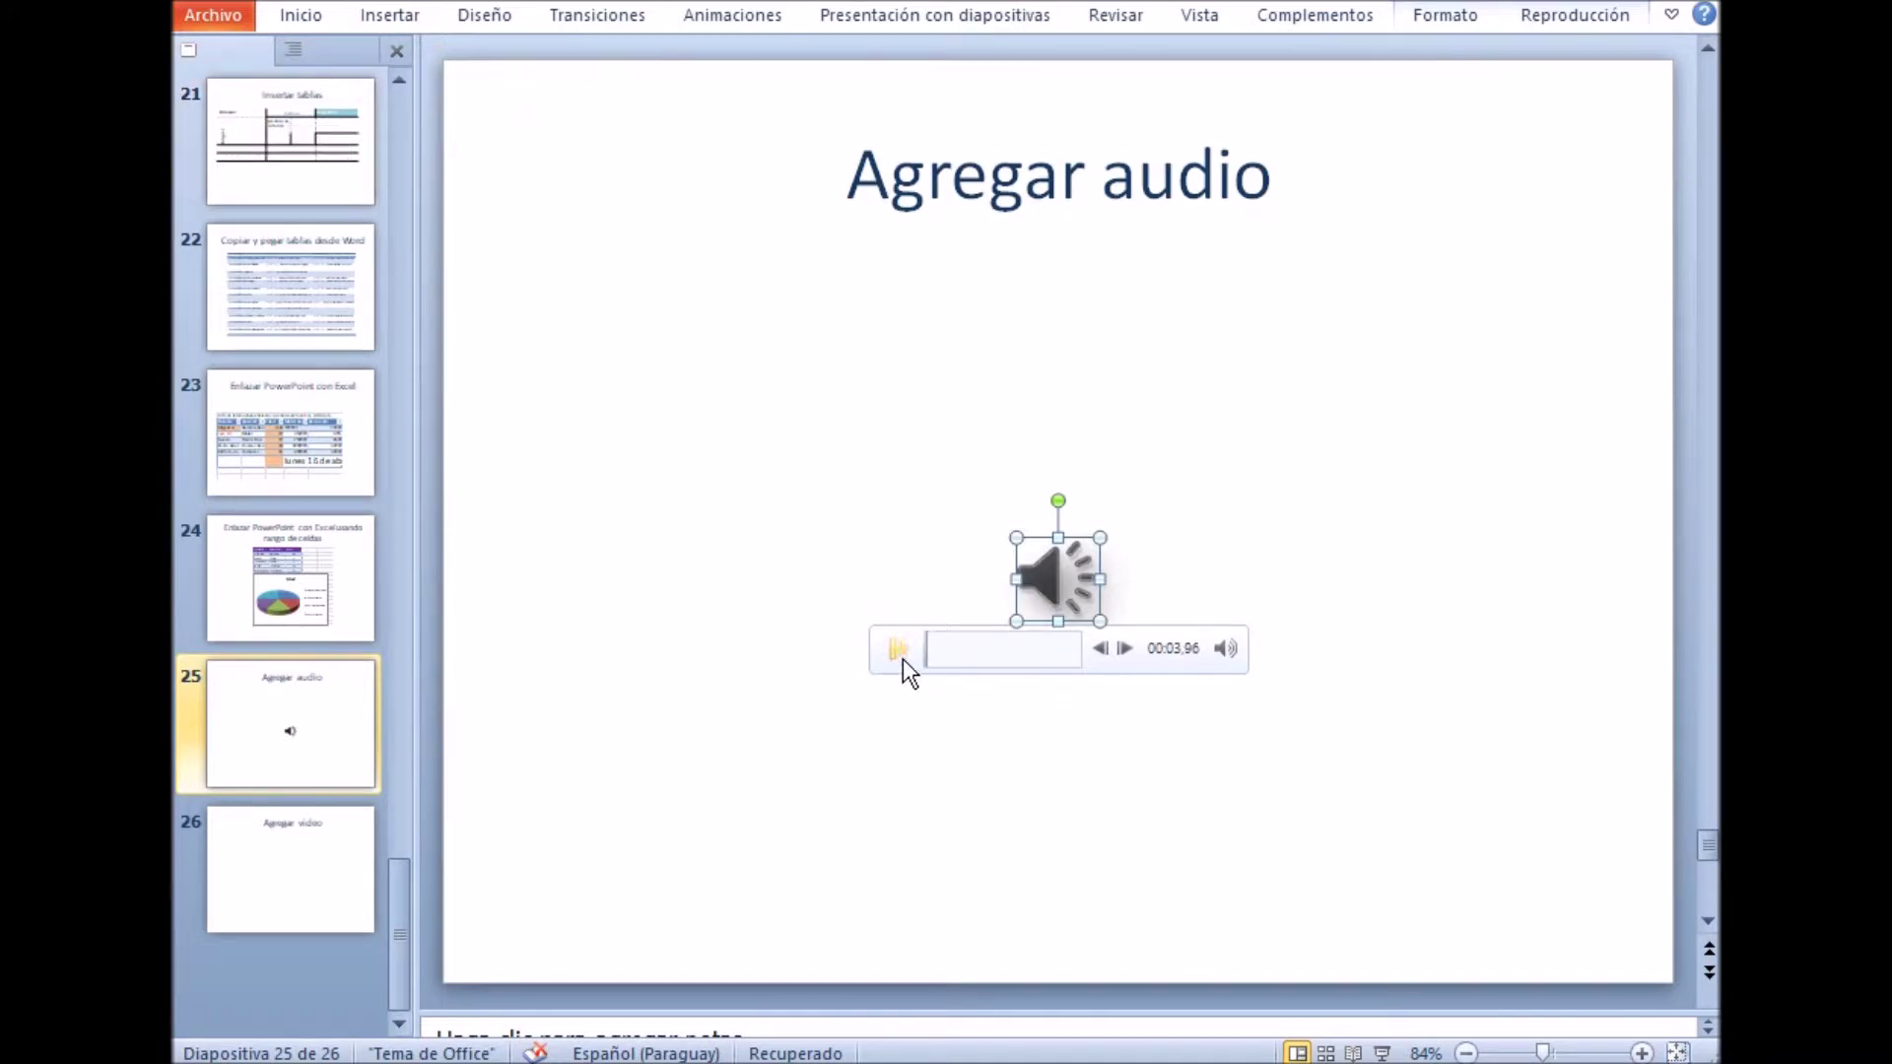
Add a bookmark at the paused position and resume playback past 00:23.
{"action": "left_click", "coordinate": [1550, 22]}
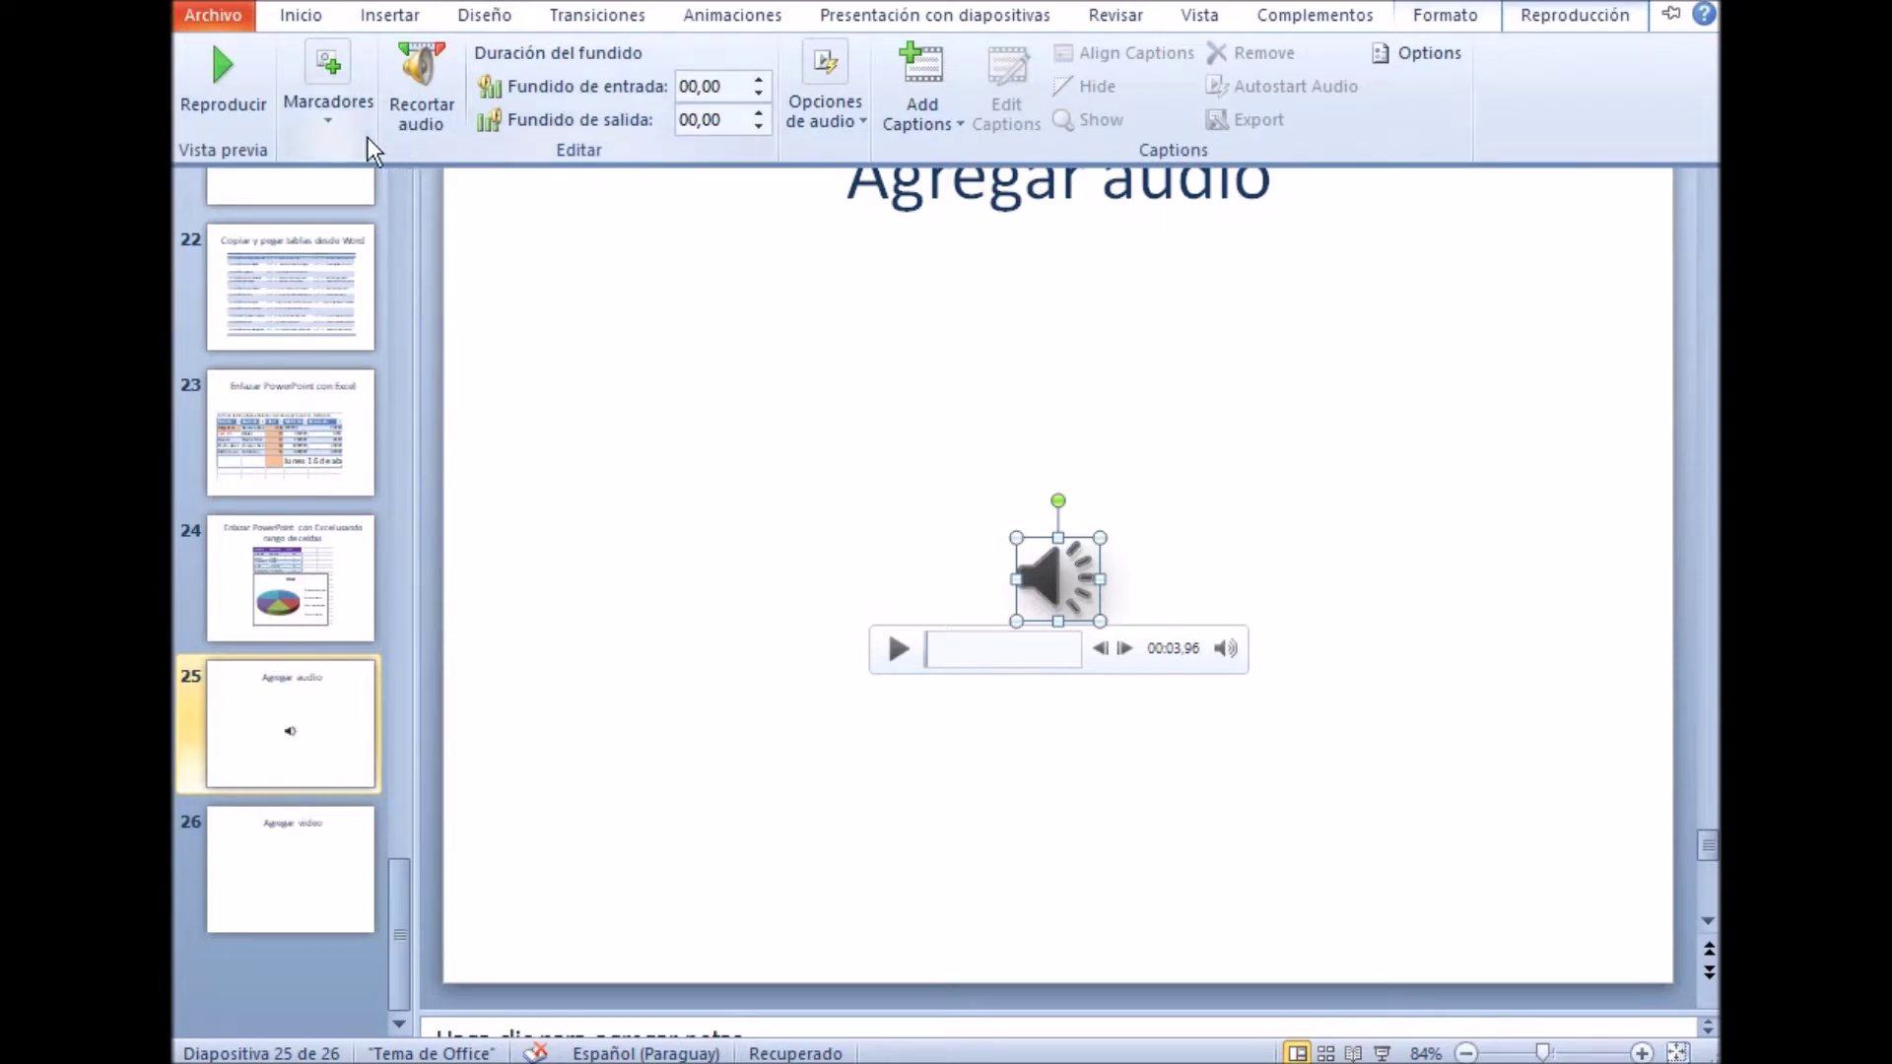
{"action": "left_click", "coordinate": [327, 122]}
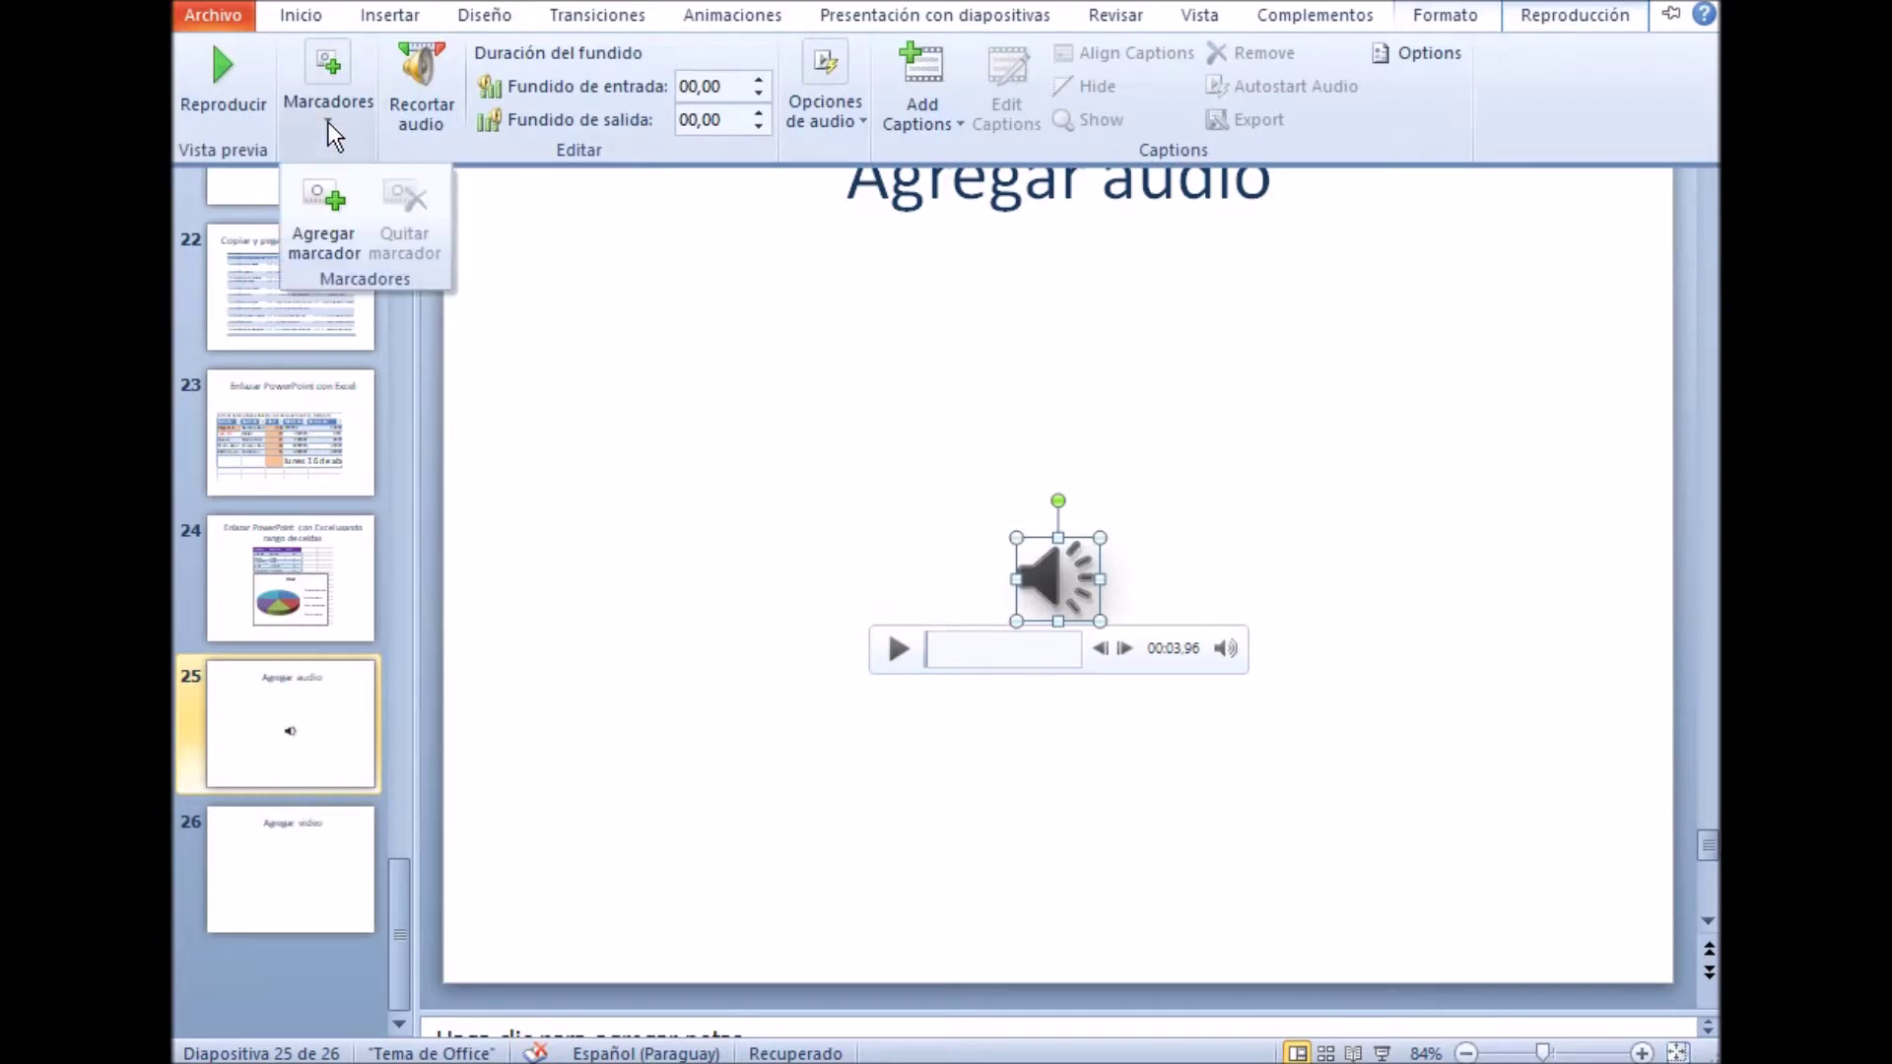
{"action": "left_click", "coordinate": [322, 239]}
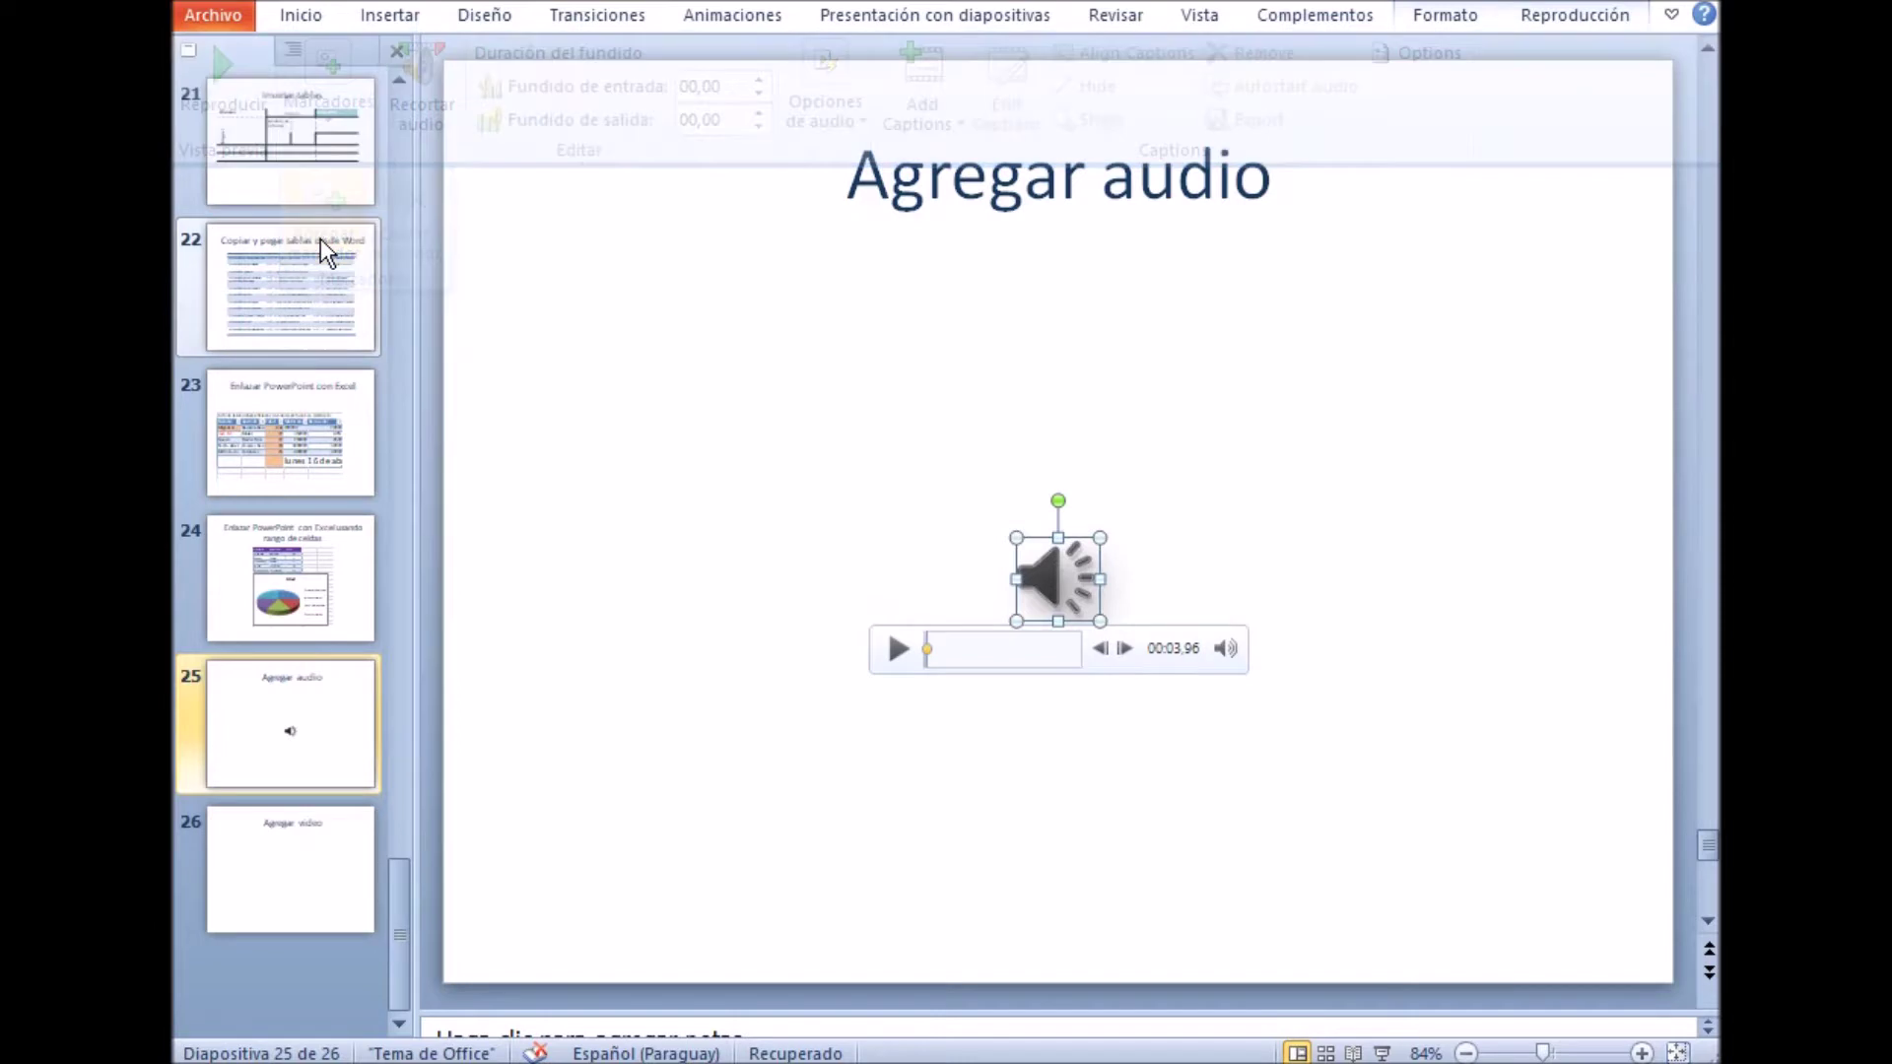
{"action": "left_click", "coordinate": [892, 650]}
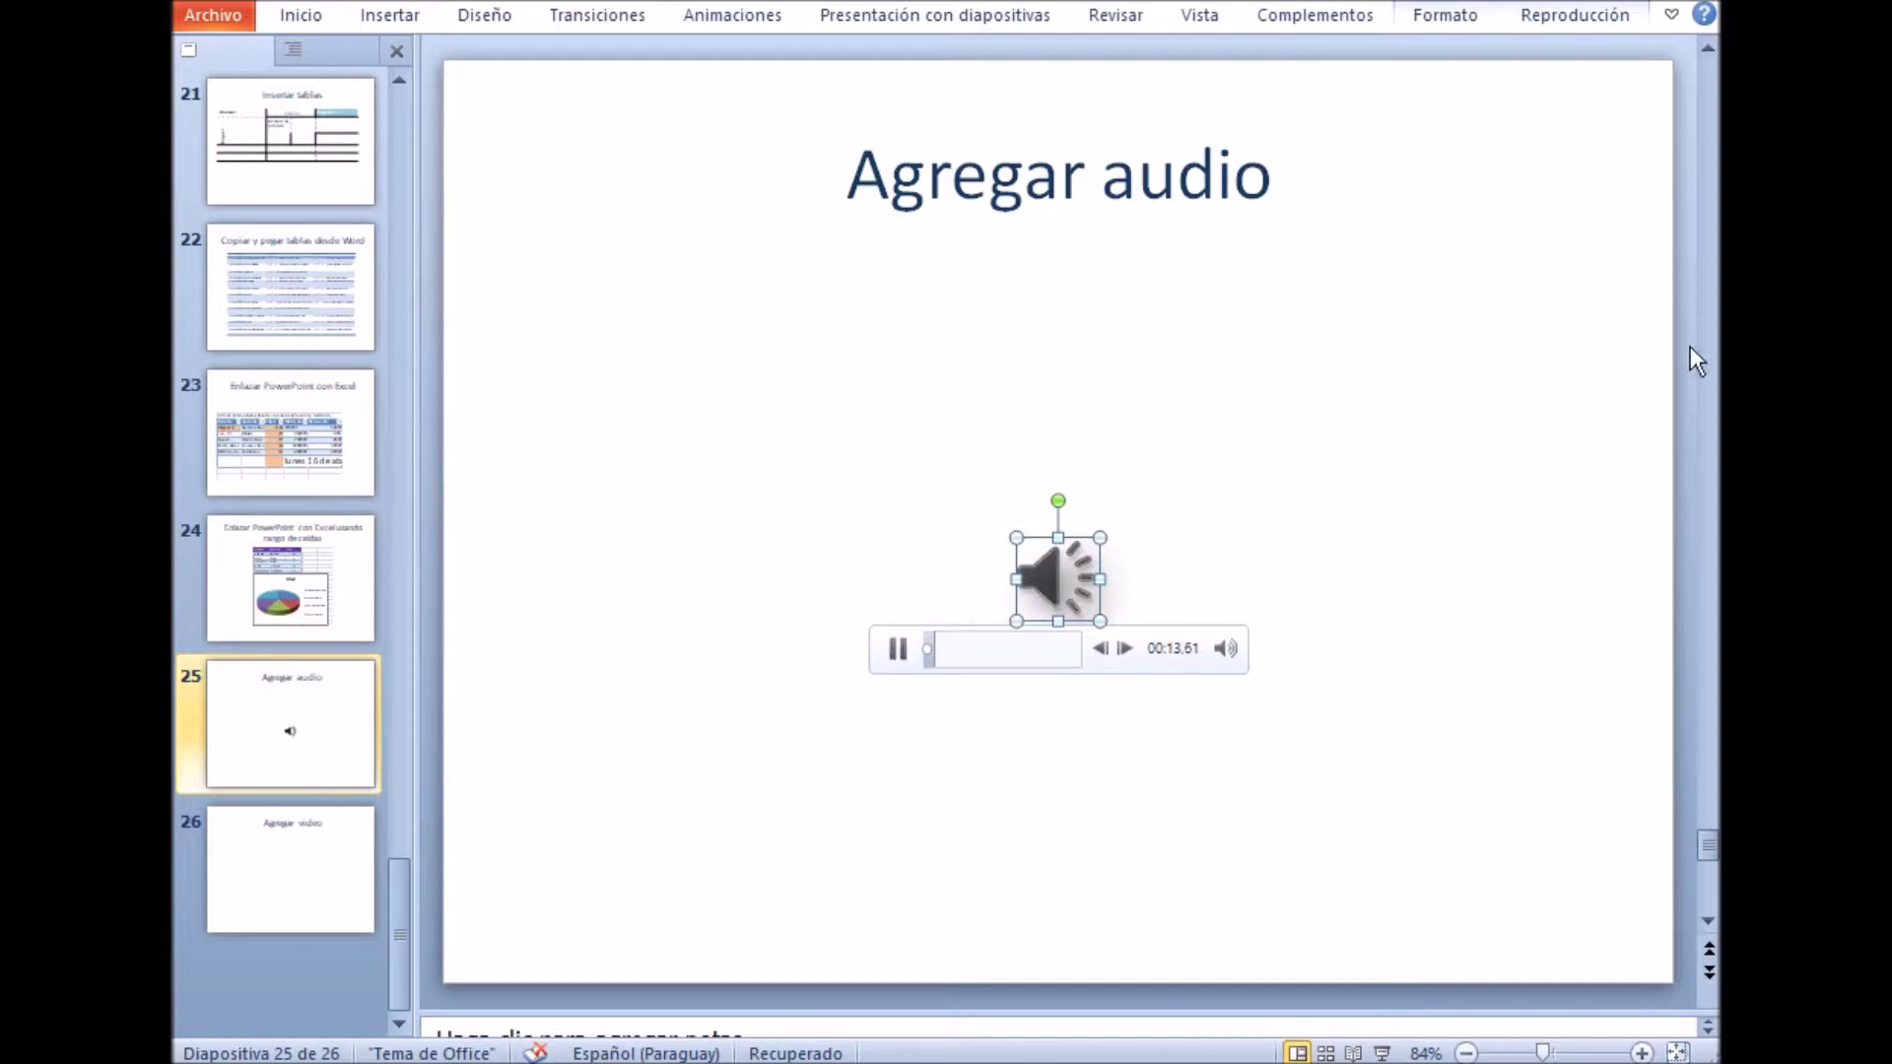
{"action": "left_click", "coordinate": [1543, 22]}
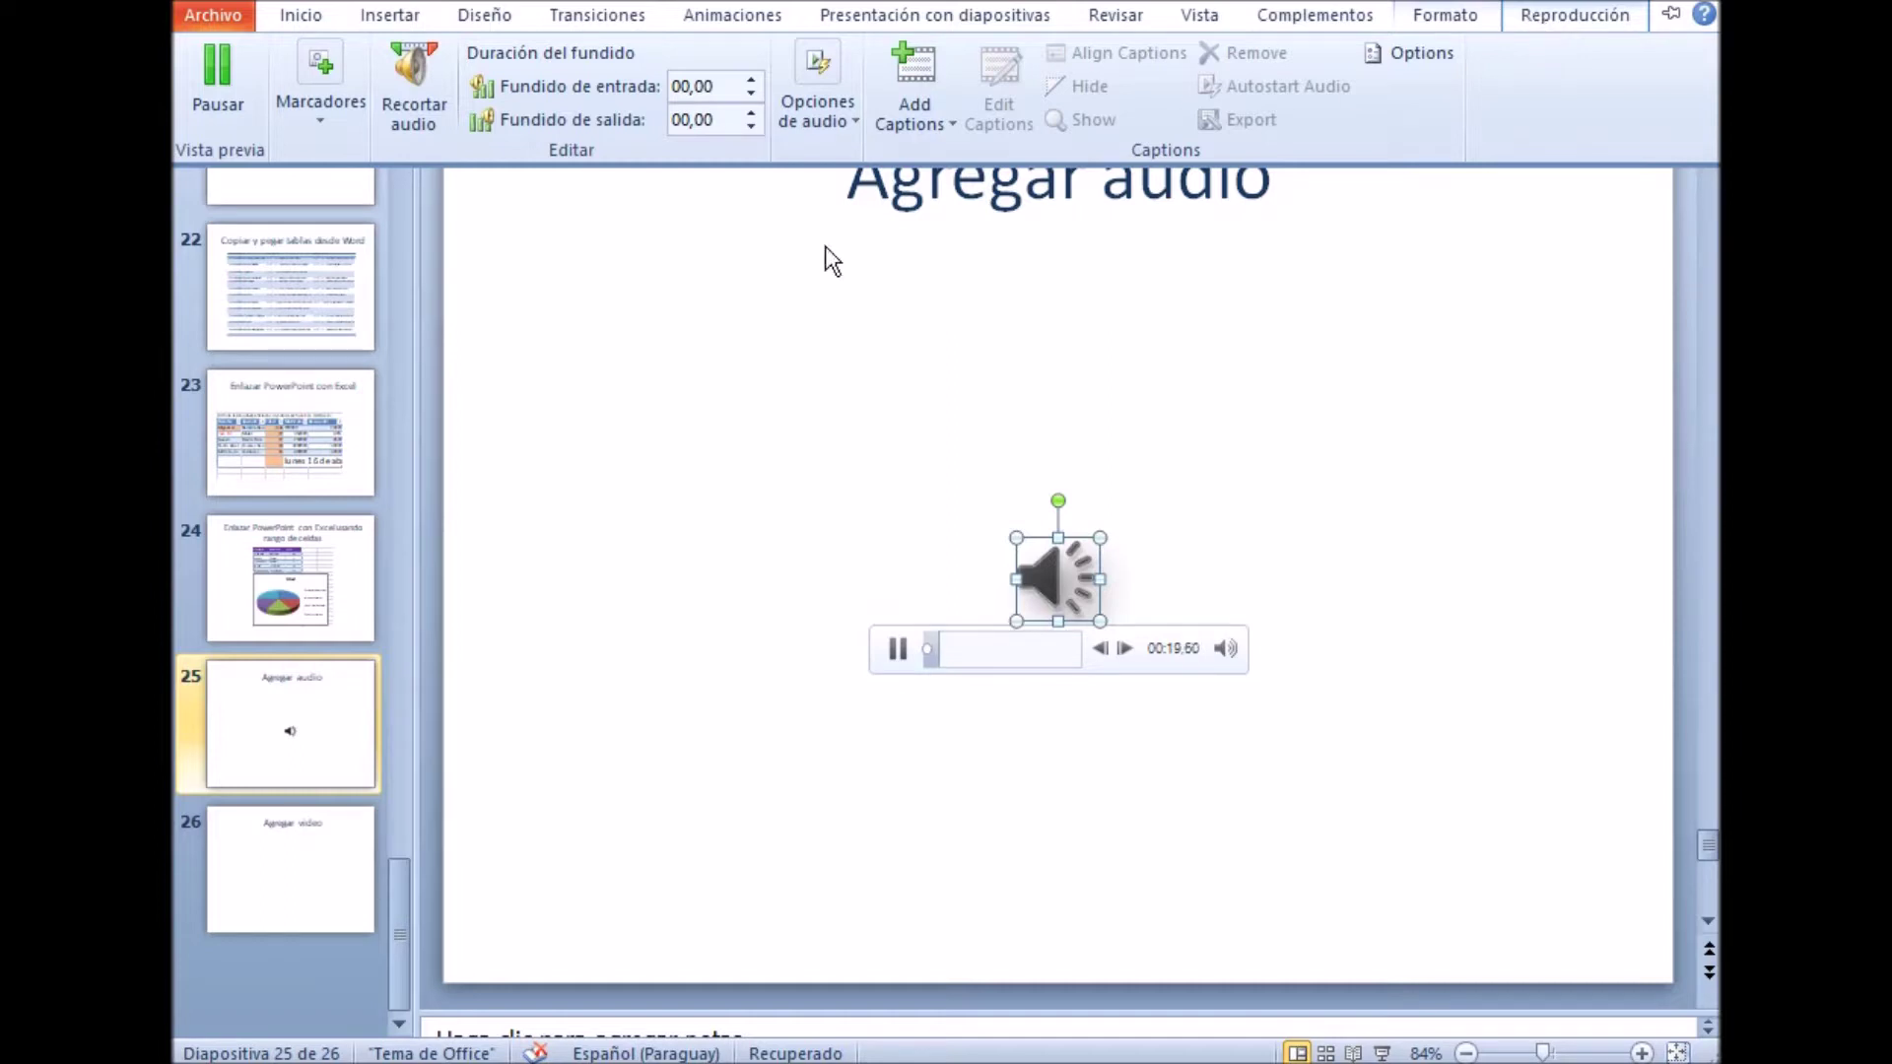
{"action": "left_click", "coordinate": [321, 124]}
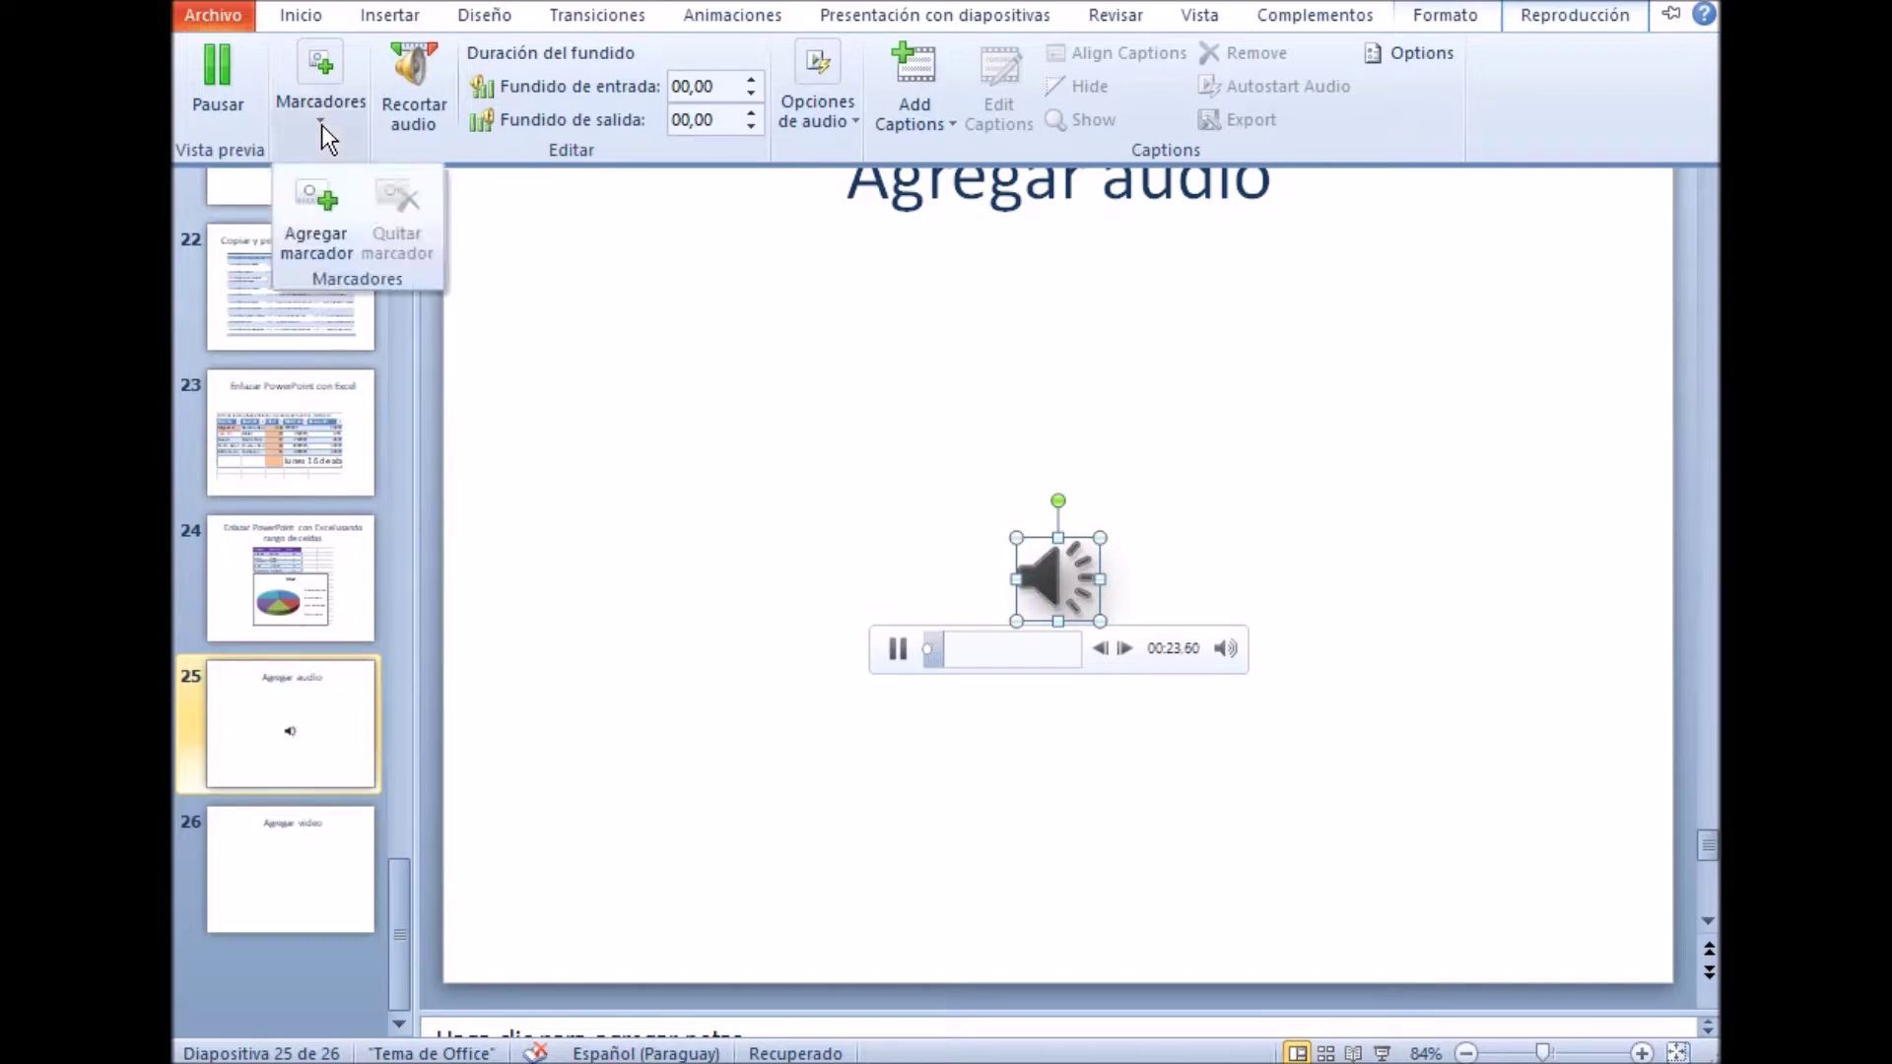
Add a second bookmark to the audio timeline at 00:25,67.
{"action": "left_click", "coordinate": [311, 198]}
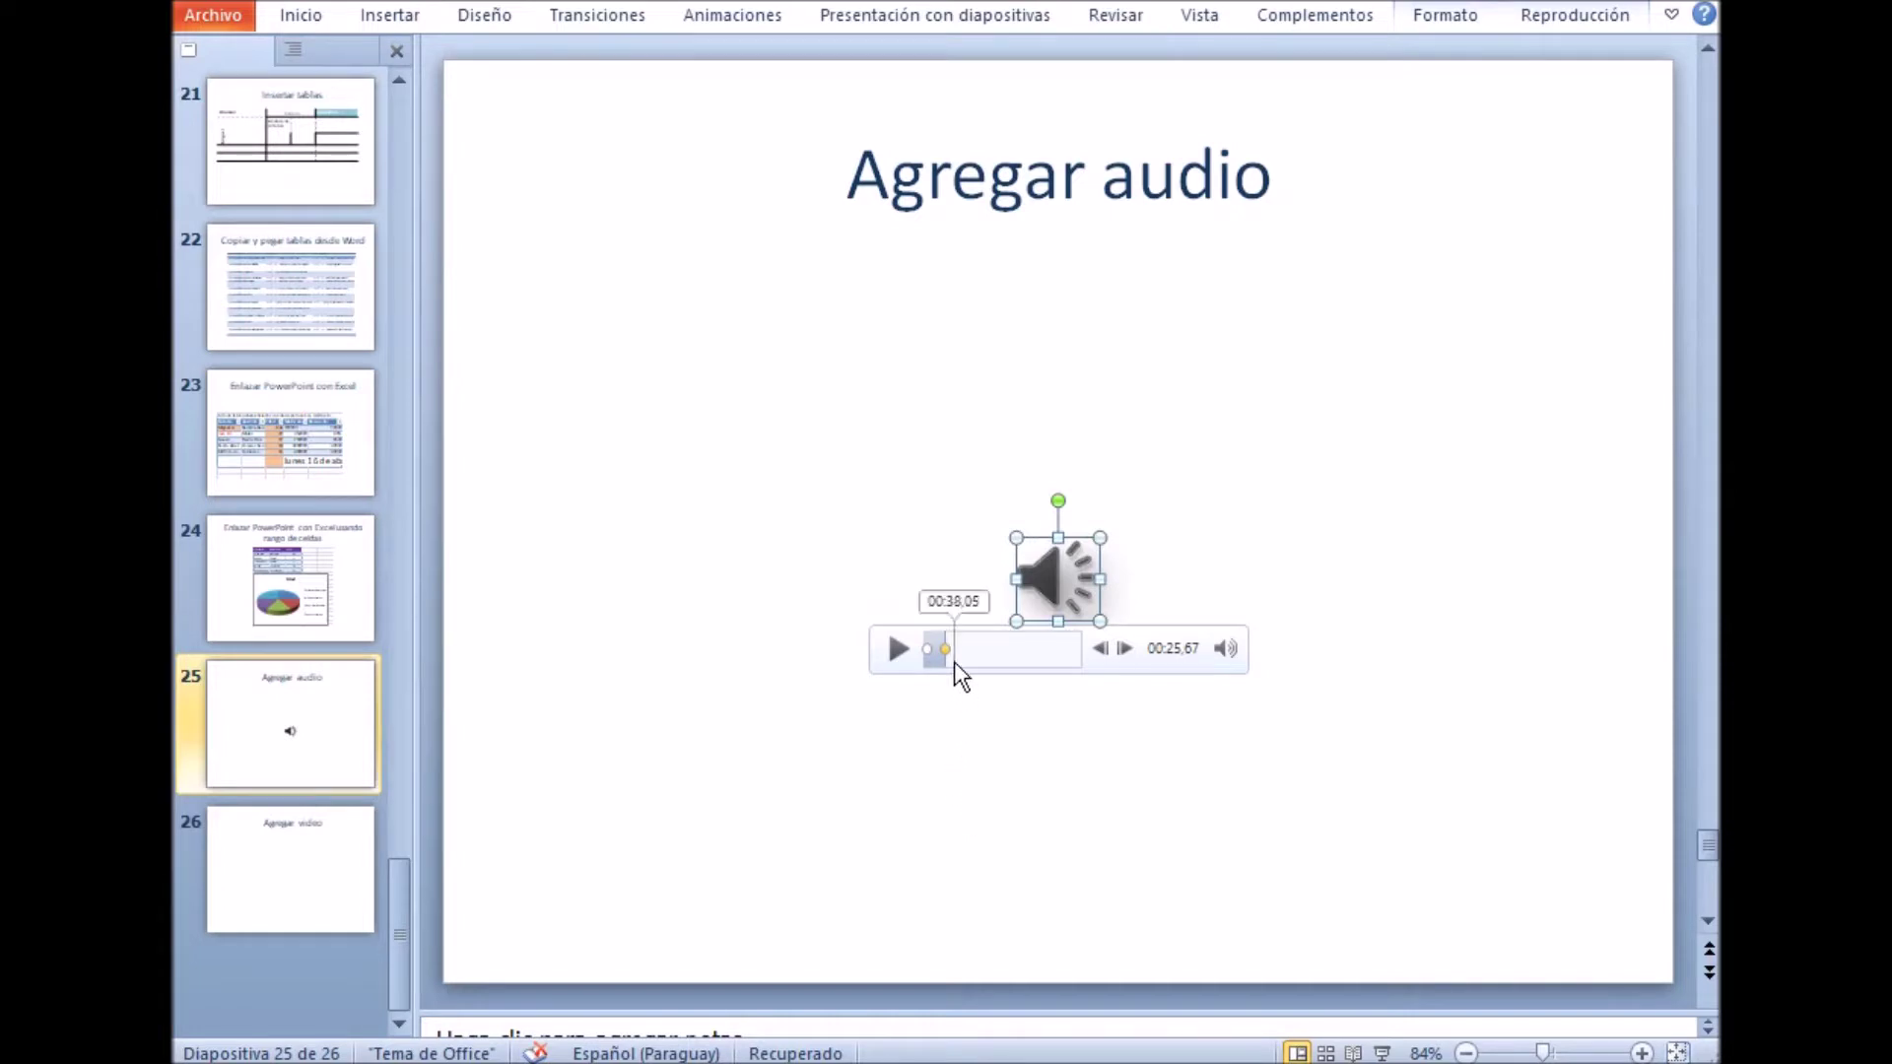
{"action": "mouse_move", "coordinate": [943, 650]}
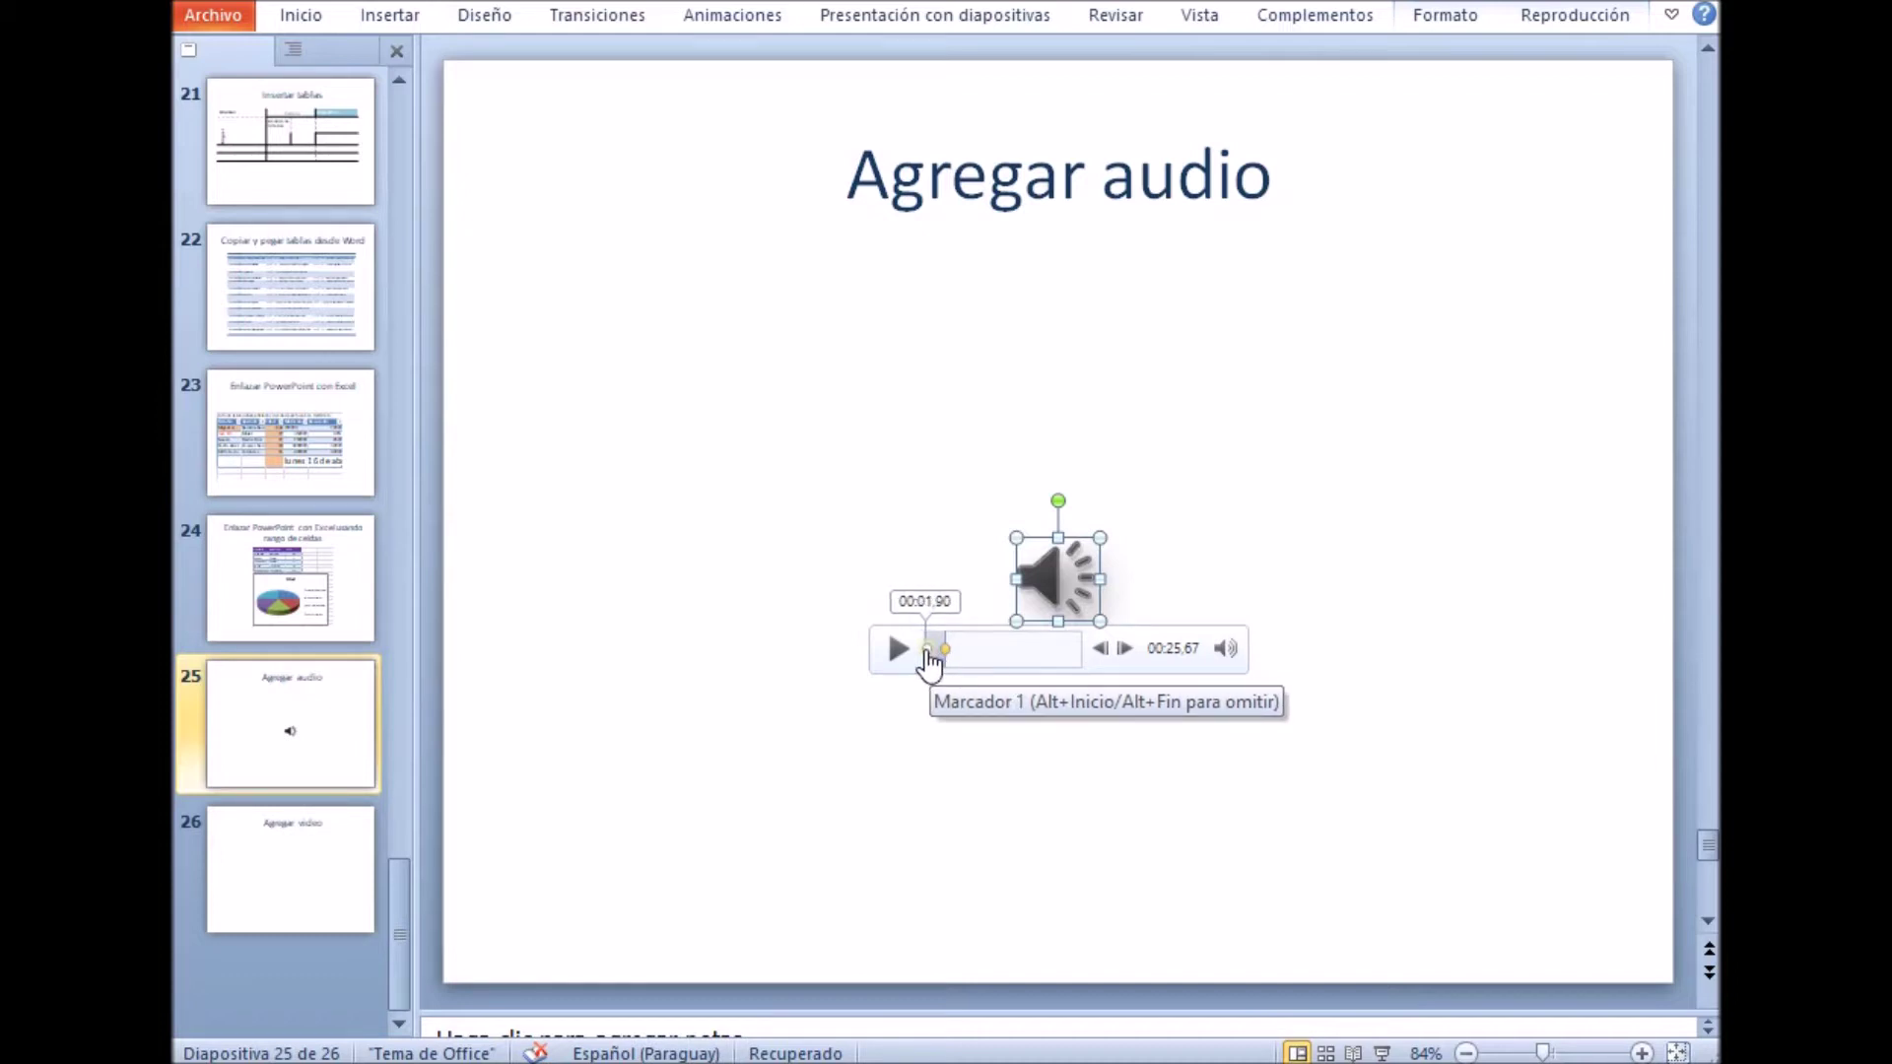
{"action": "left_click", "coordinate": [1568, 17]}
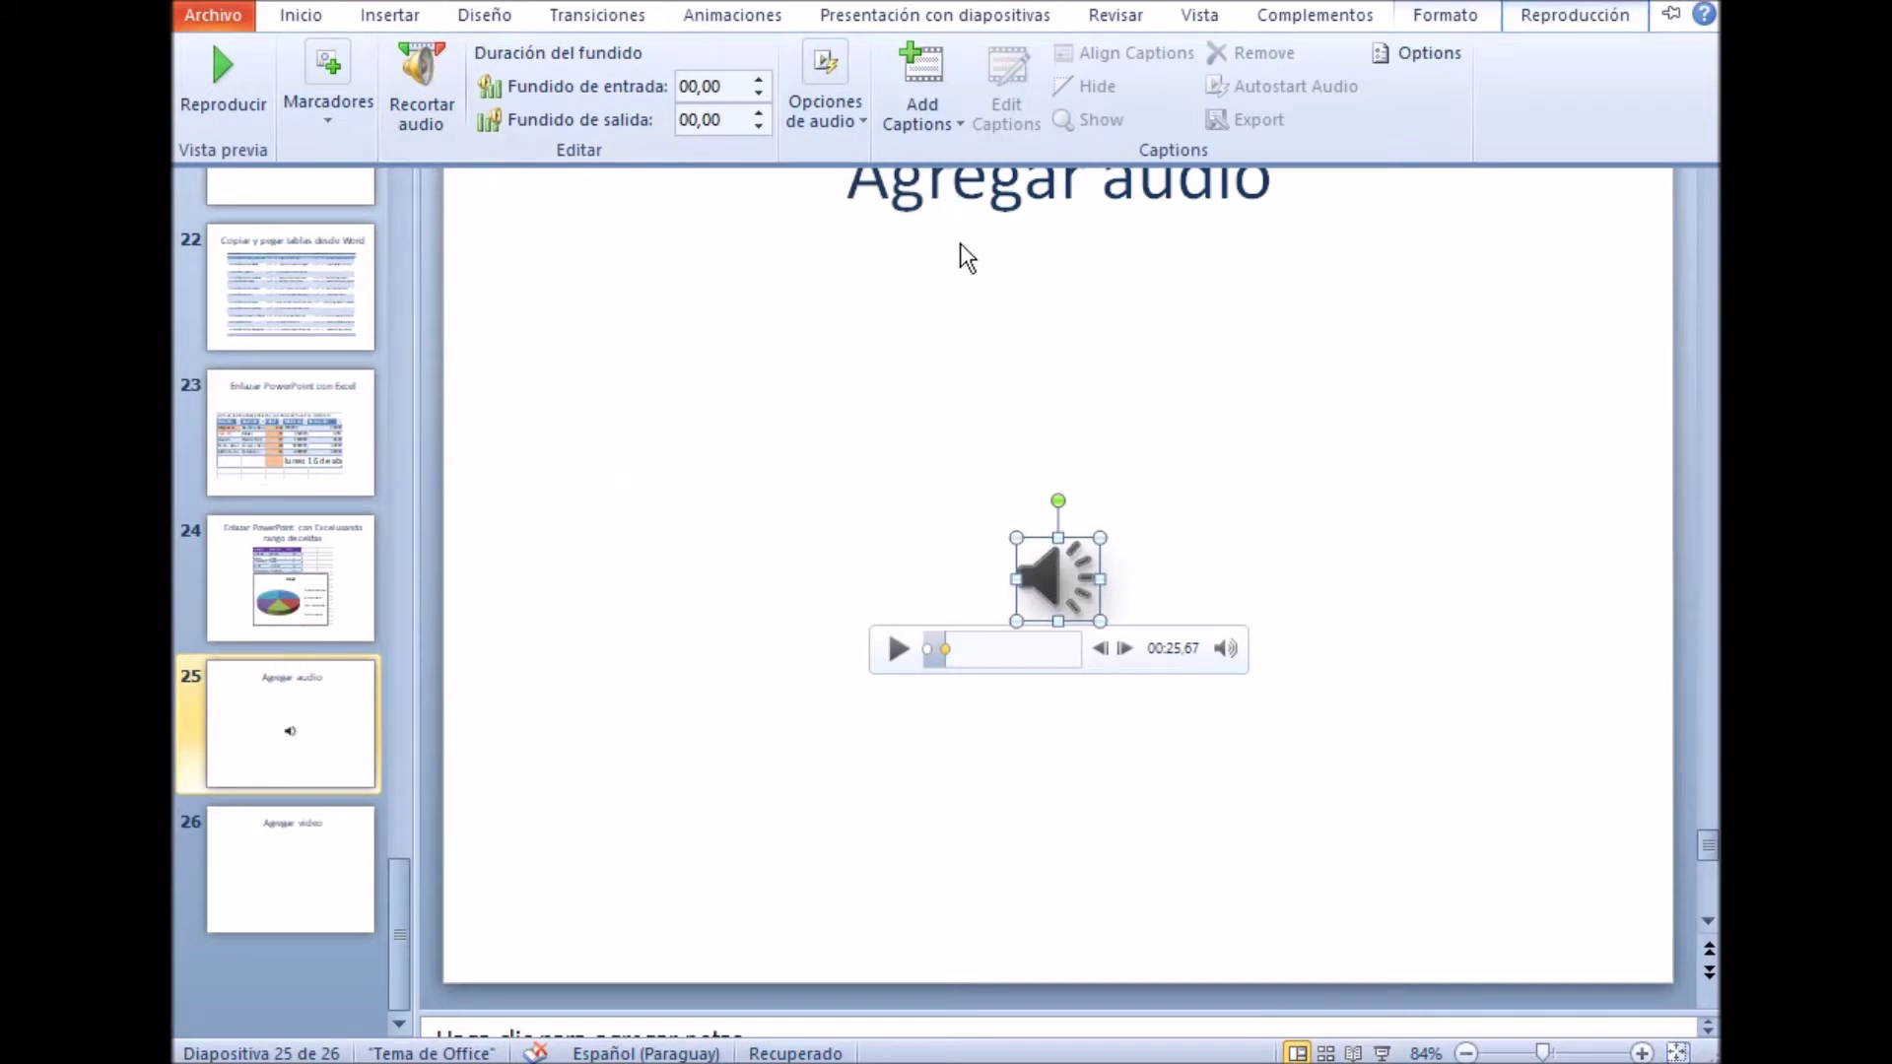
{"action": "left_click", "coordinate": [960, 118]}
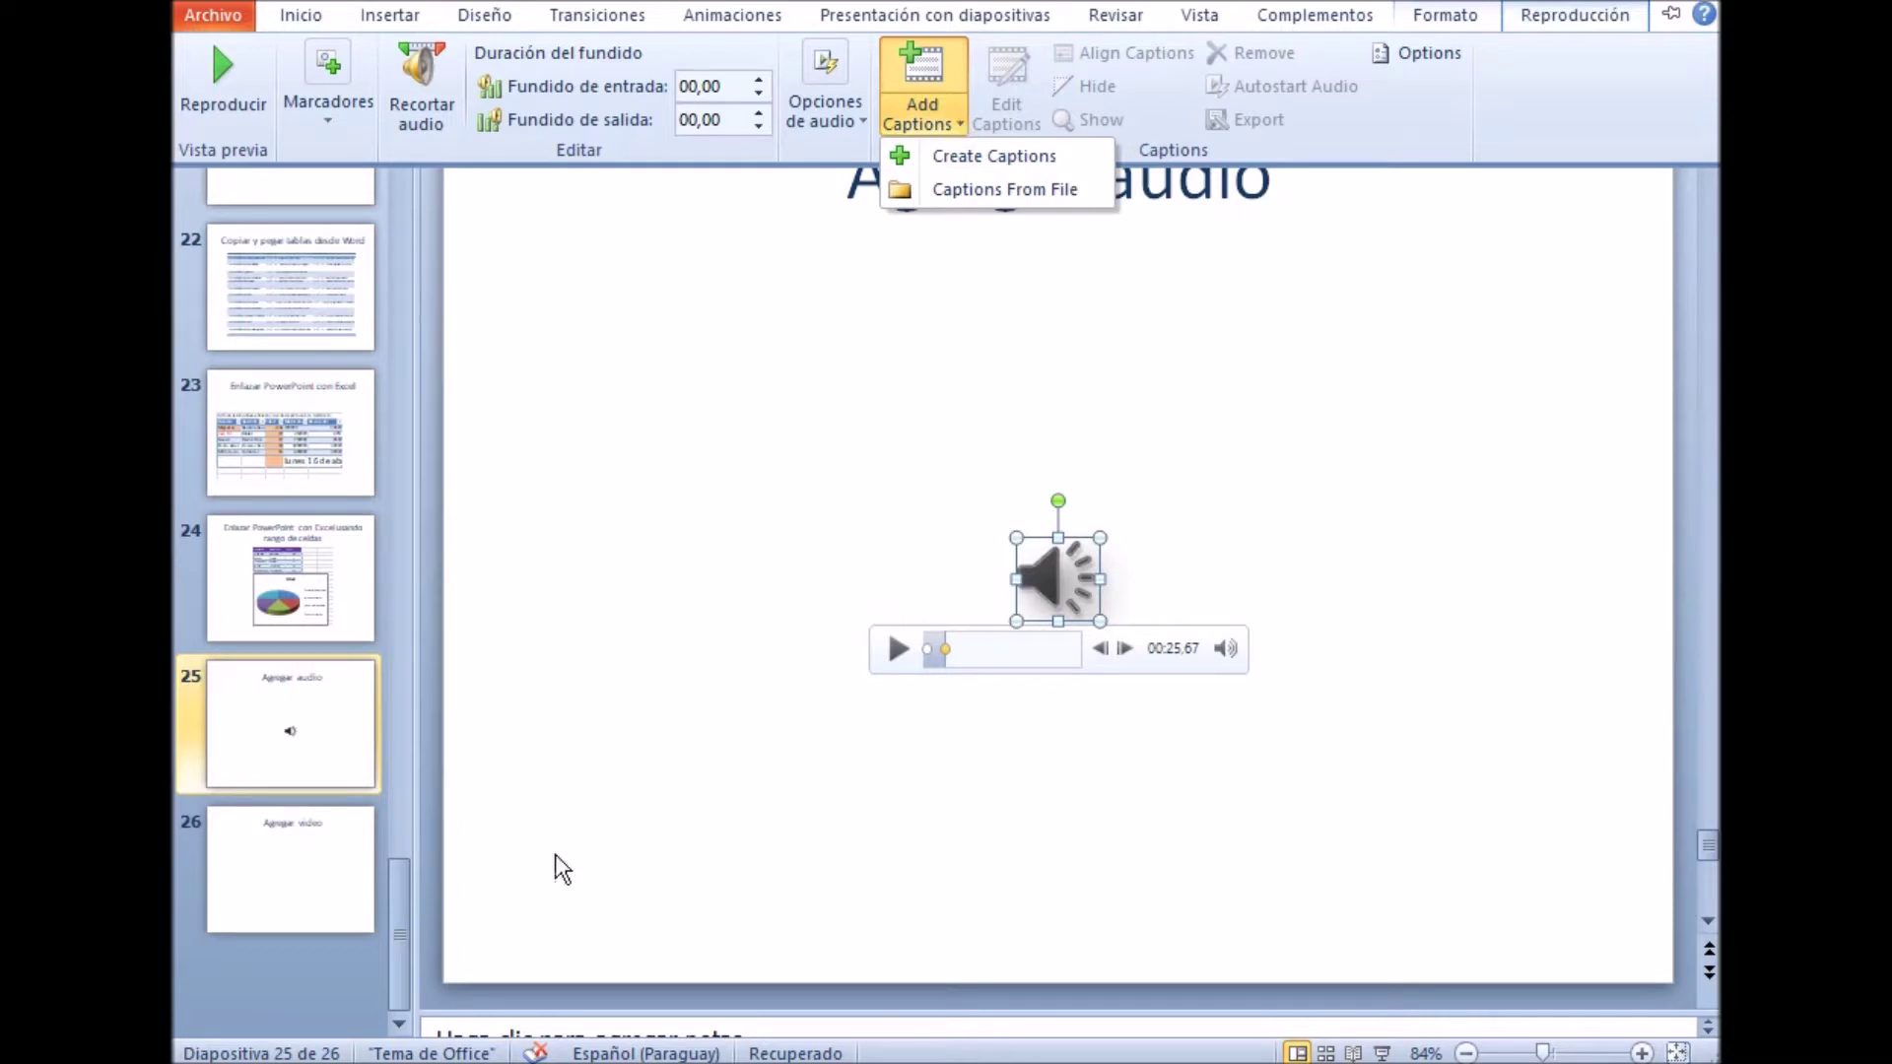
{"action": "left_click", "coordinate": [298, 858]}
{"action": "key", "text": "ctrl+F1"}
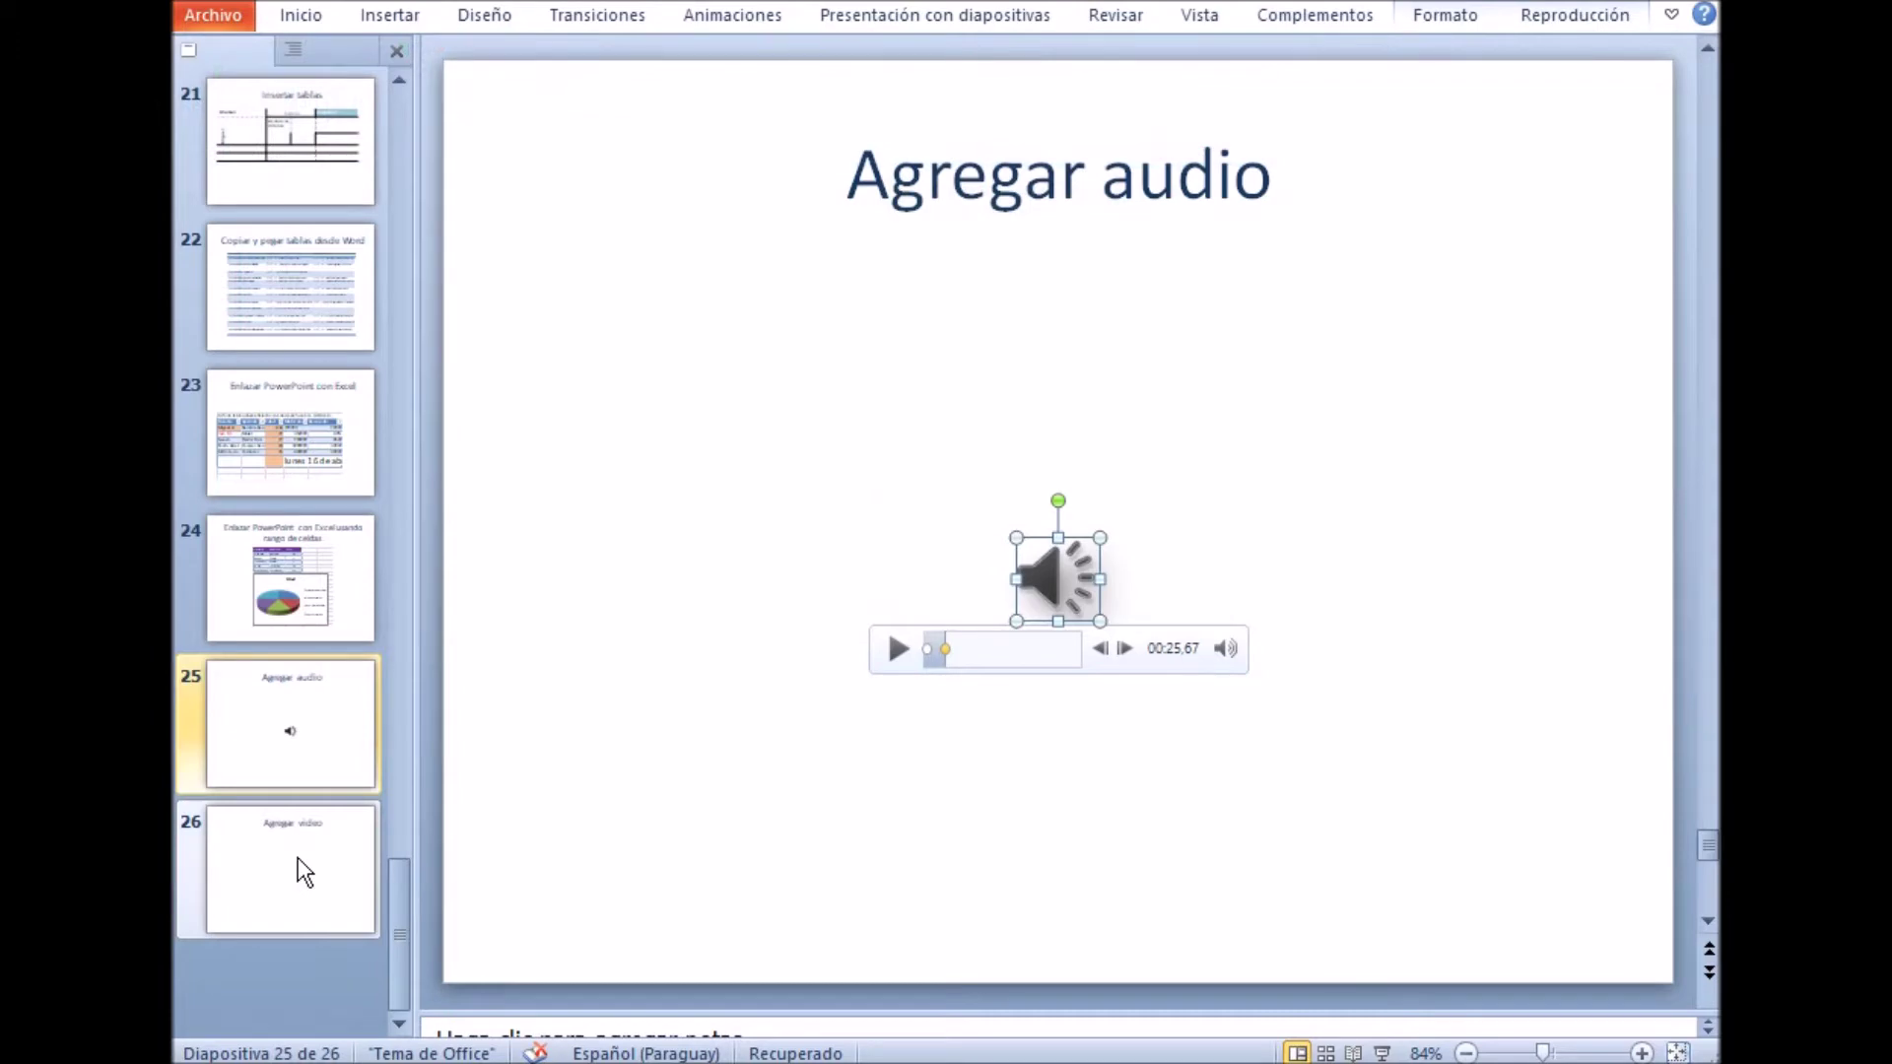
{"action": "left_click", "coordinate": [297, 857]}
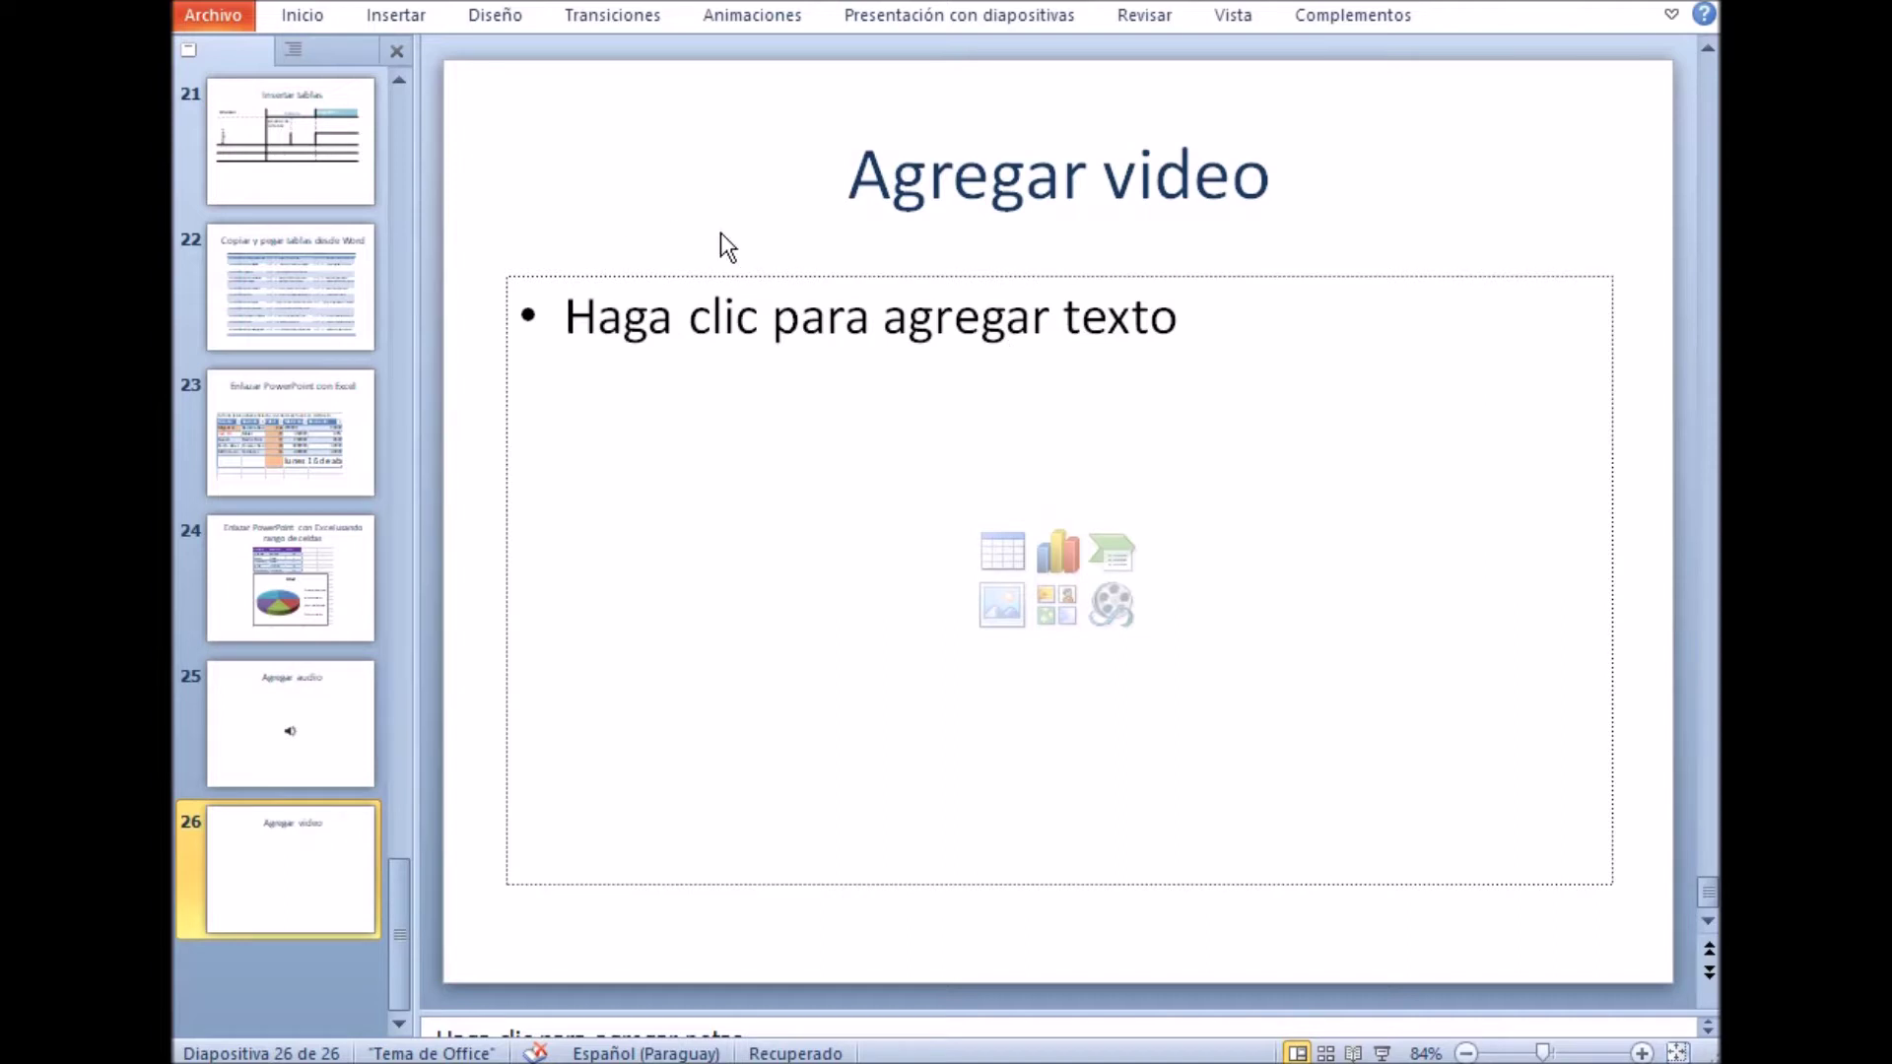
Open Vídeo de archivo from the Insertar tab to browse the CuadroTexto folder.
{"action": "left_click", "coordinate": [380, 25]}
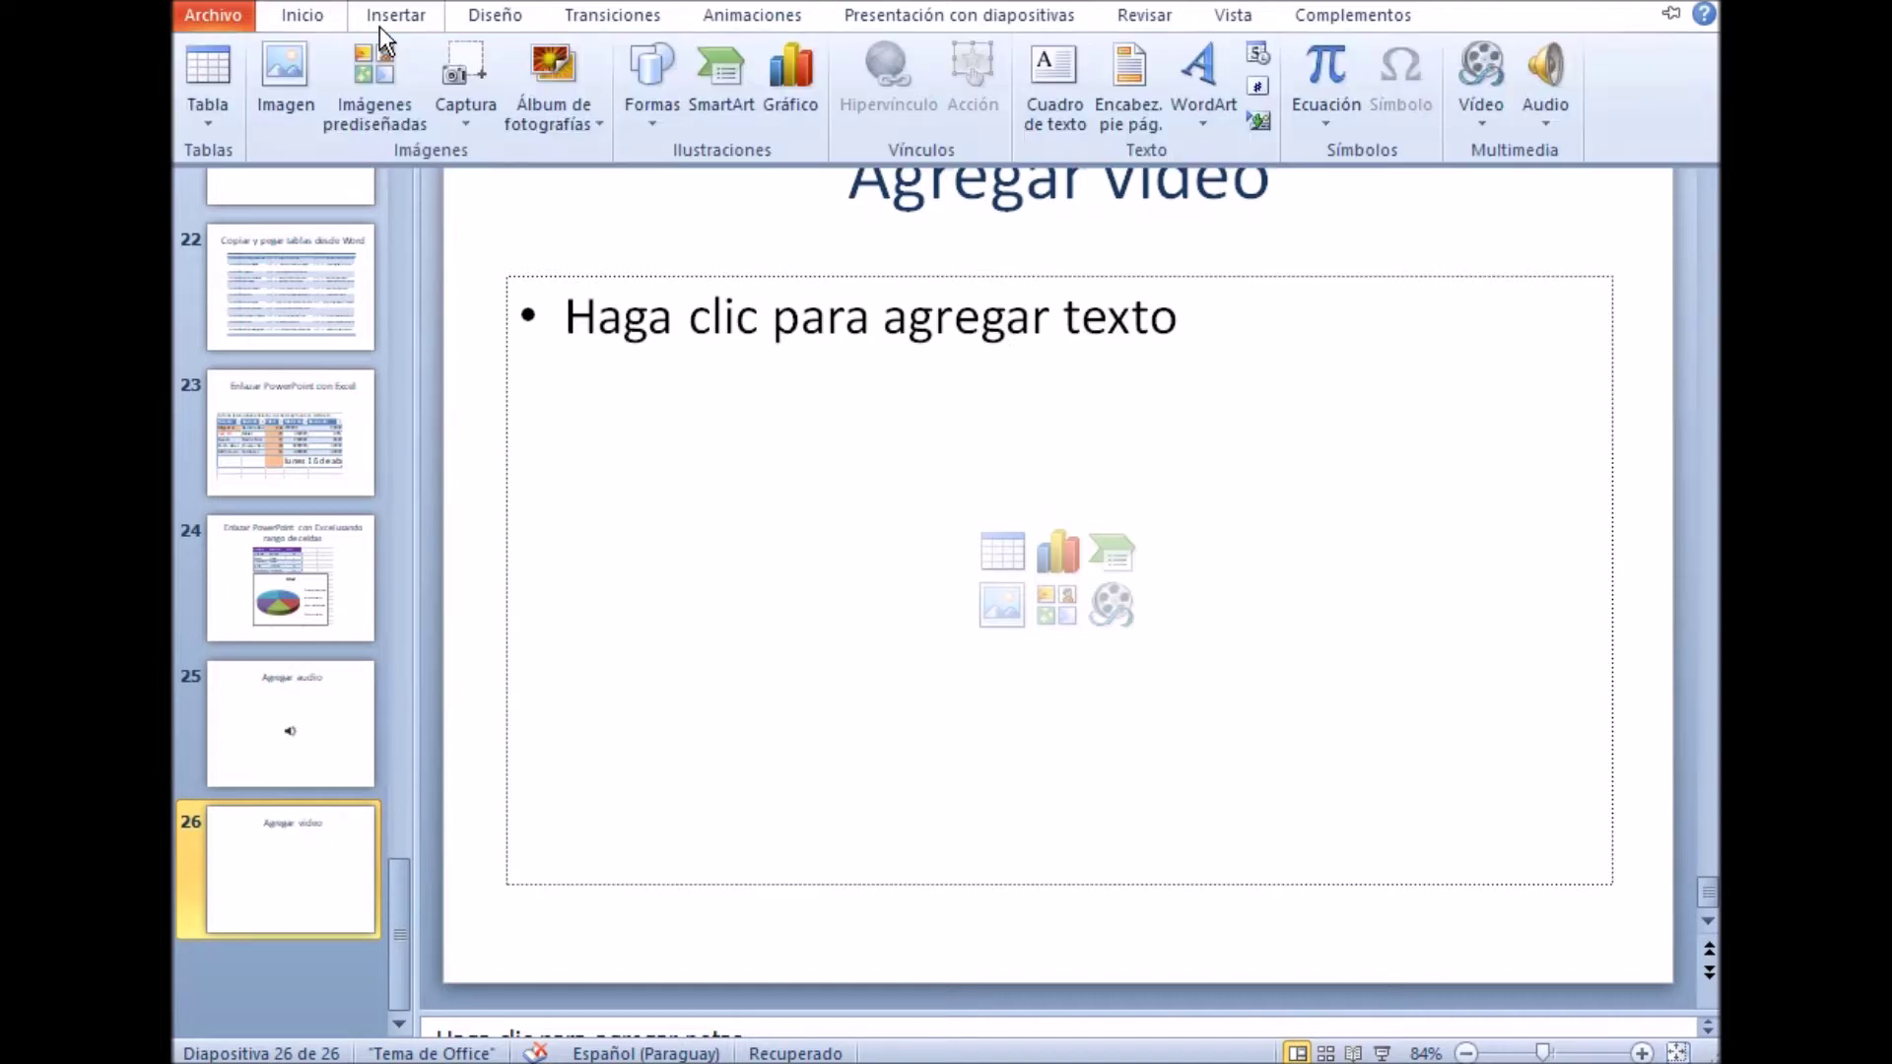
{"action": "left_click", "coordinate": [1480, 124]}
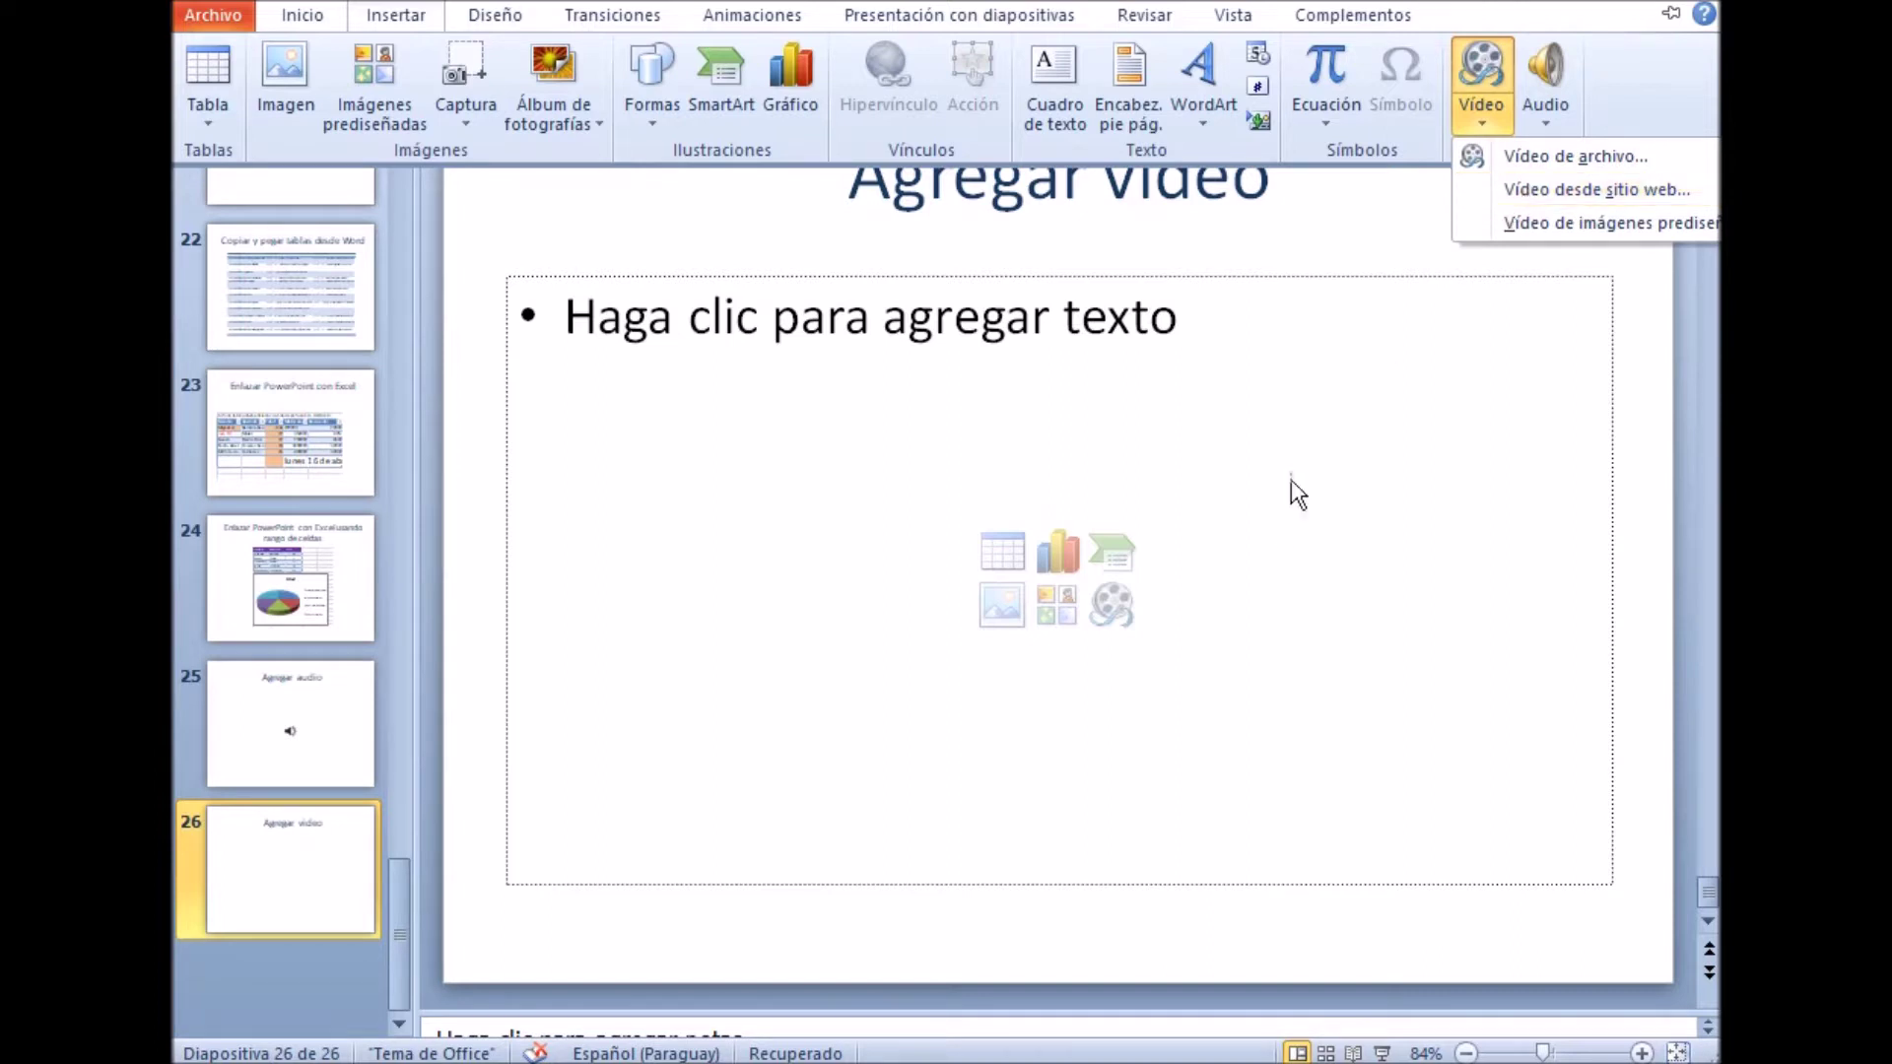
{"action": "left_click", "coordinate": [1114, 601]}
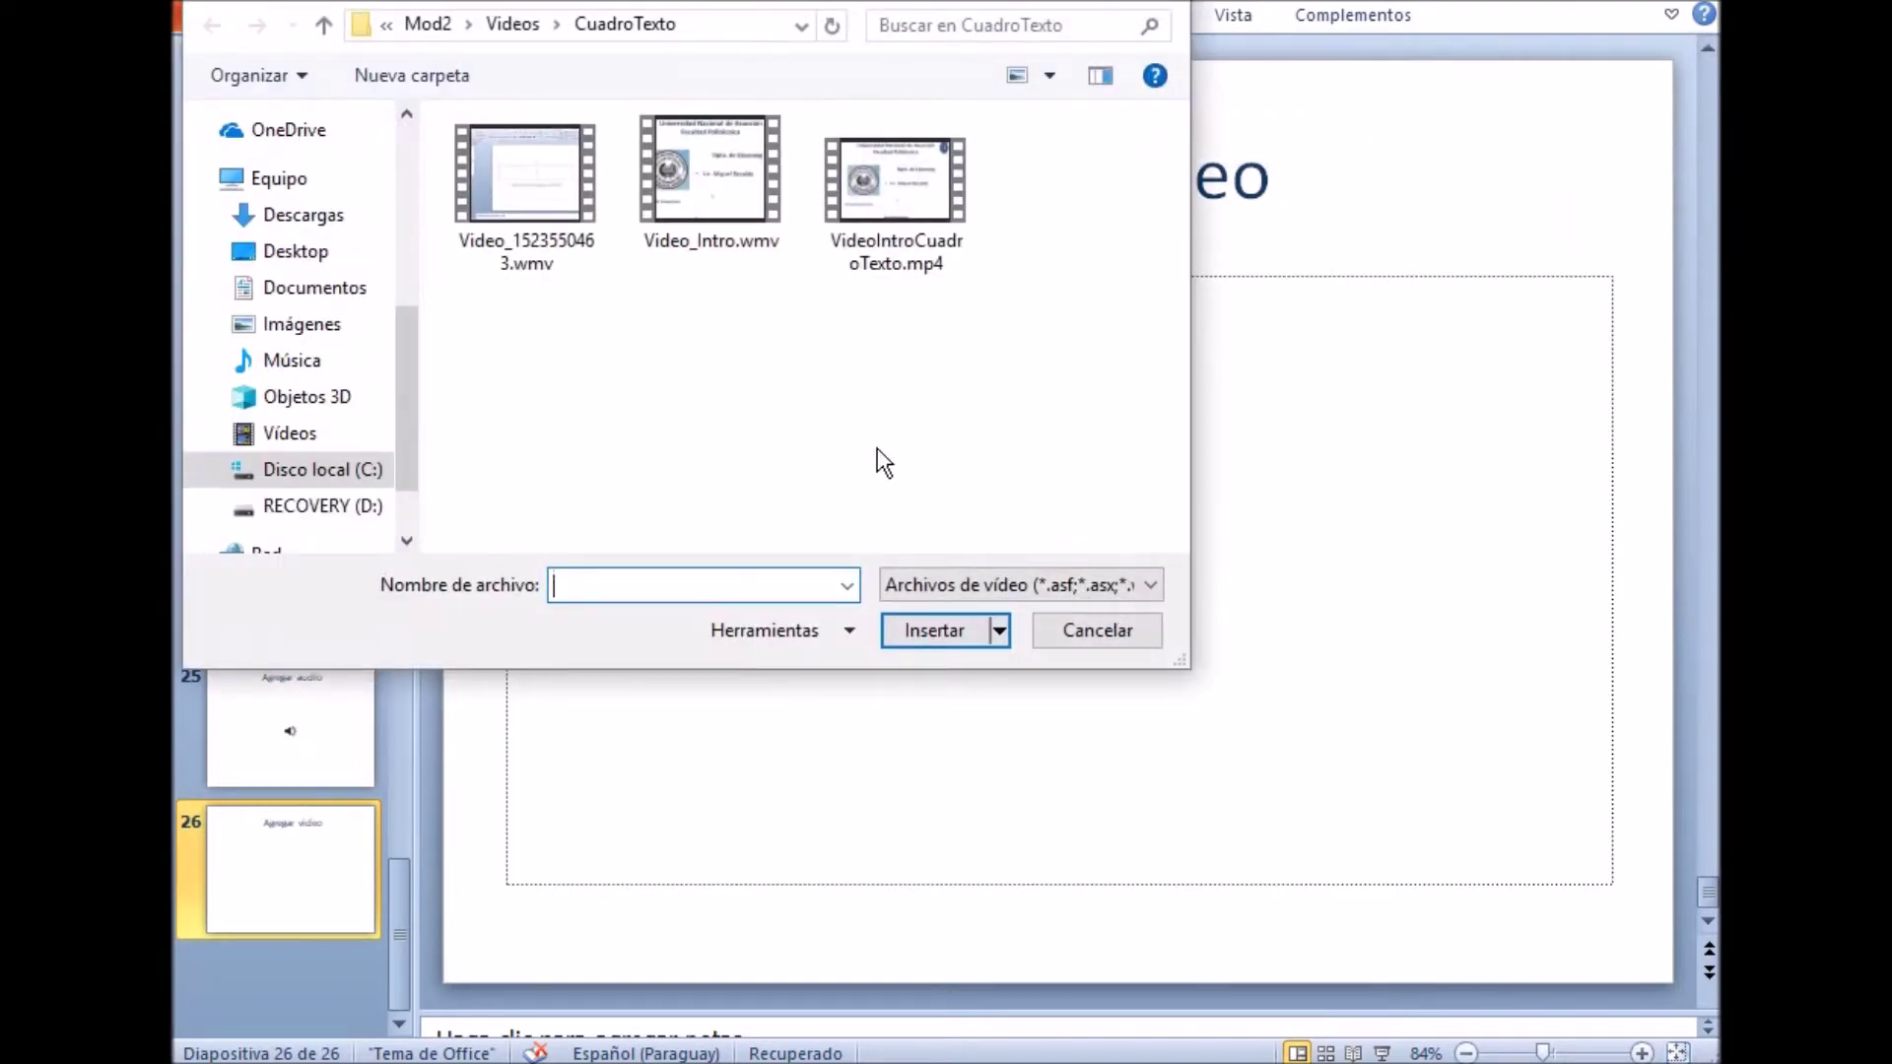
Select Video_Intro.wmv, check the file-type filter, and insert it onto slide 26.
{"action": "left_click", "coordinate": [731, 194]}
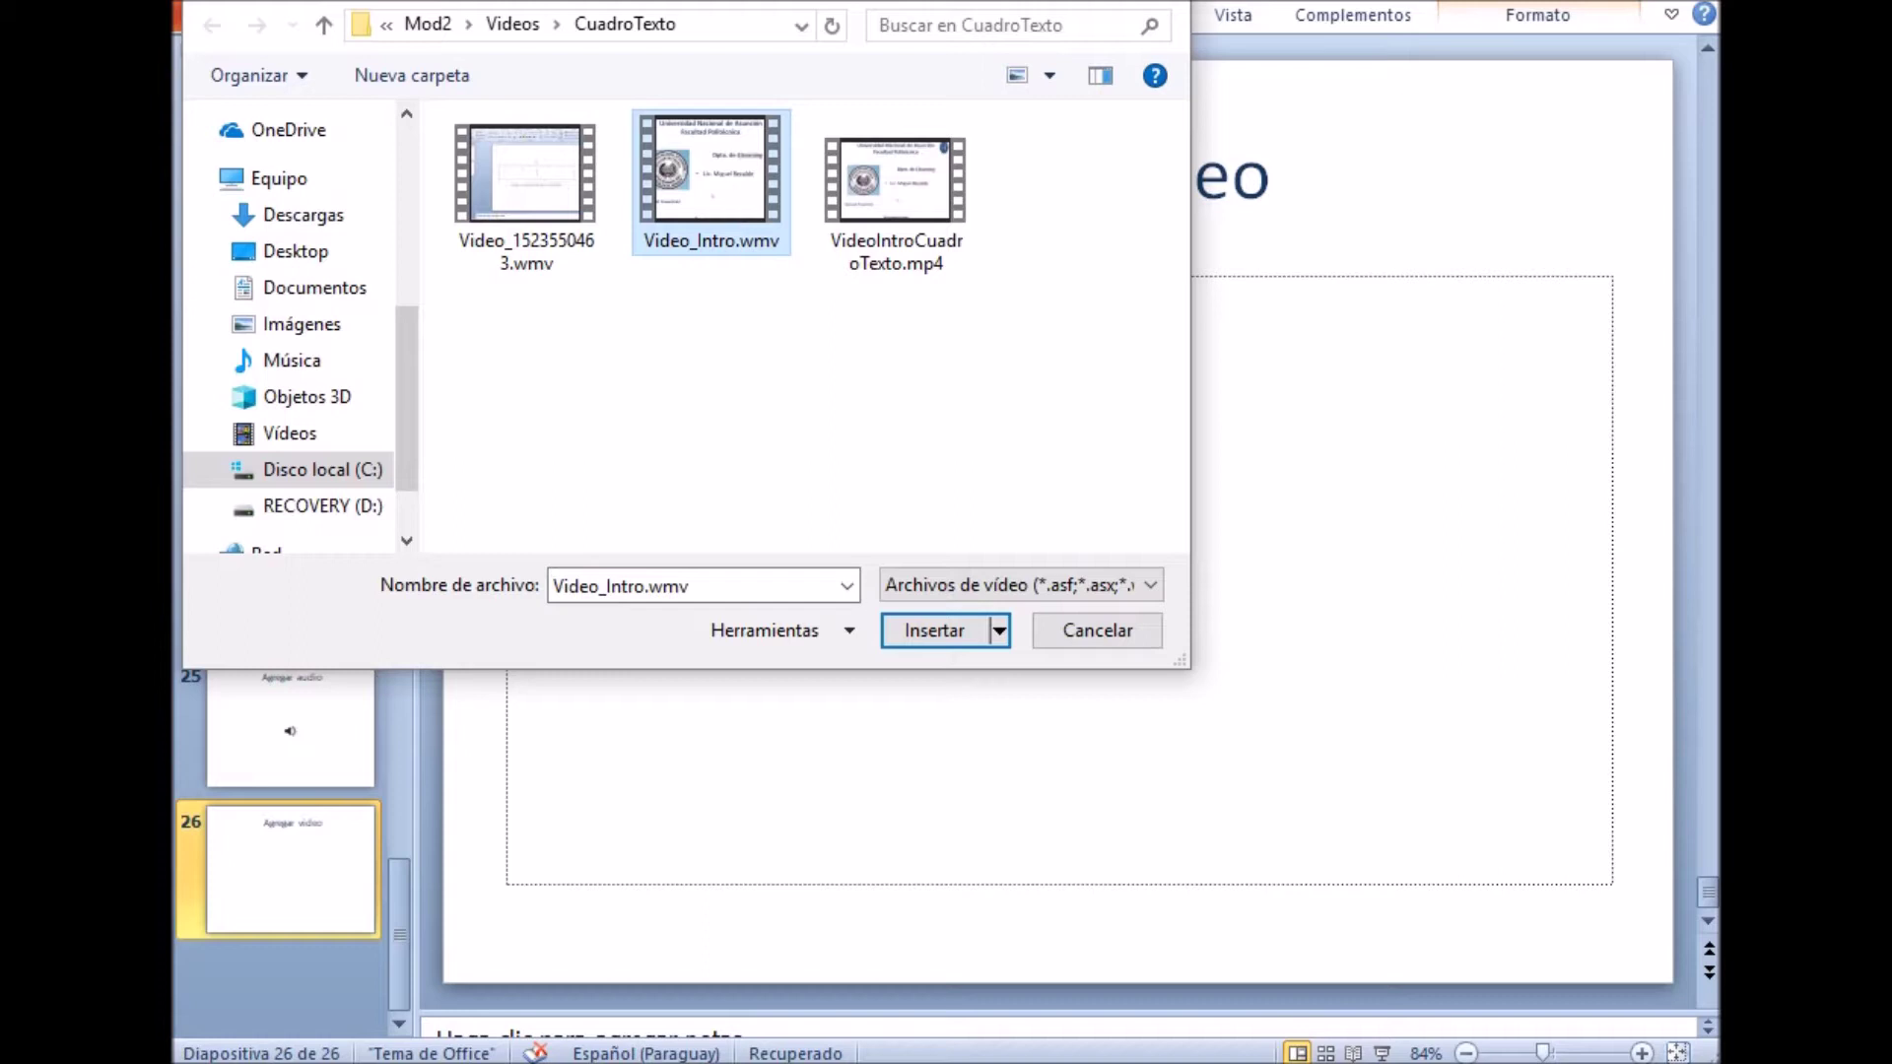
{"action": "left_click_drag", "start_coordinate": [773, 2], "coordinate": [829, 50]}
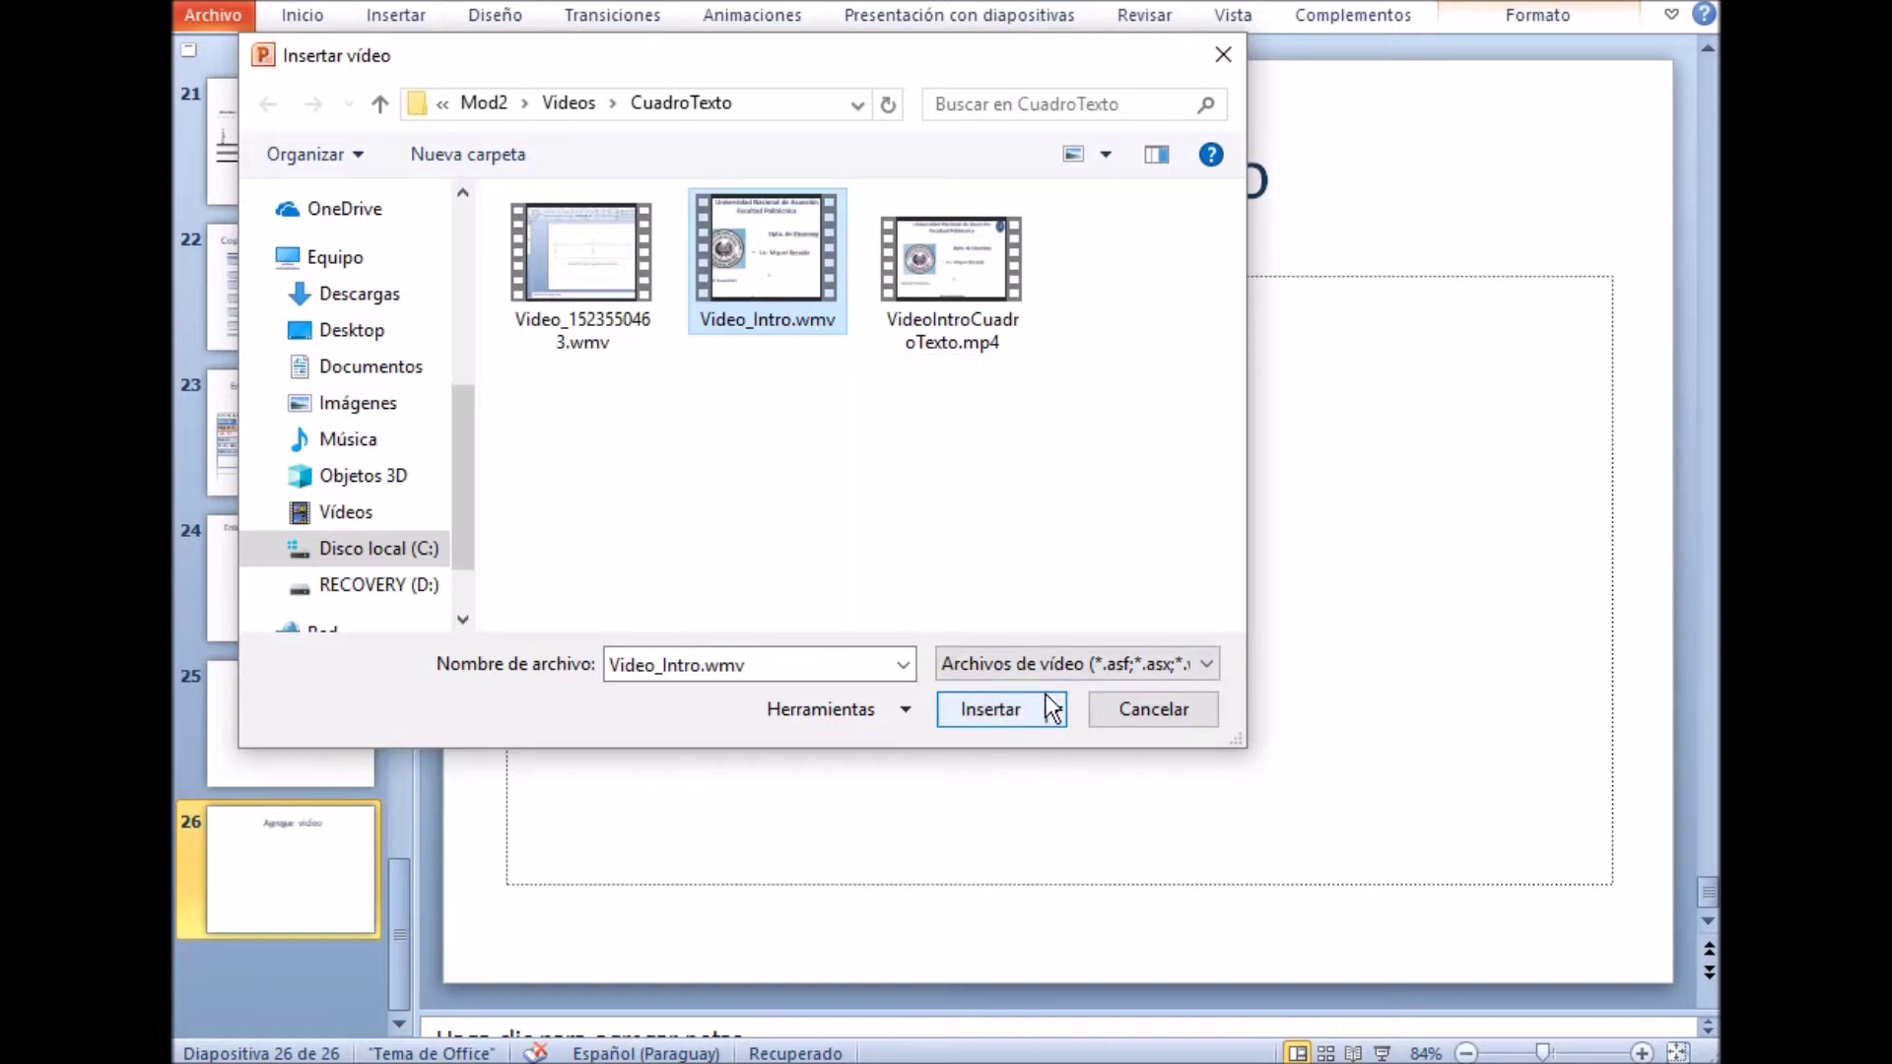
{"action": "left_click", "coordinate": [1202, 660]}
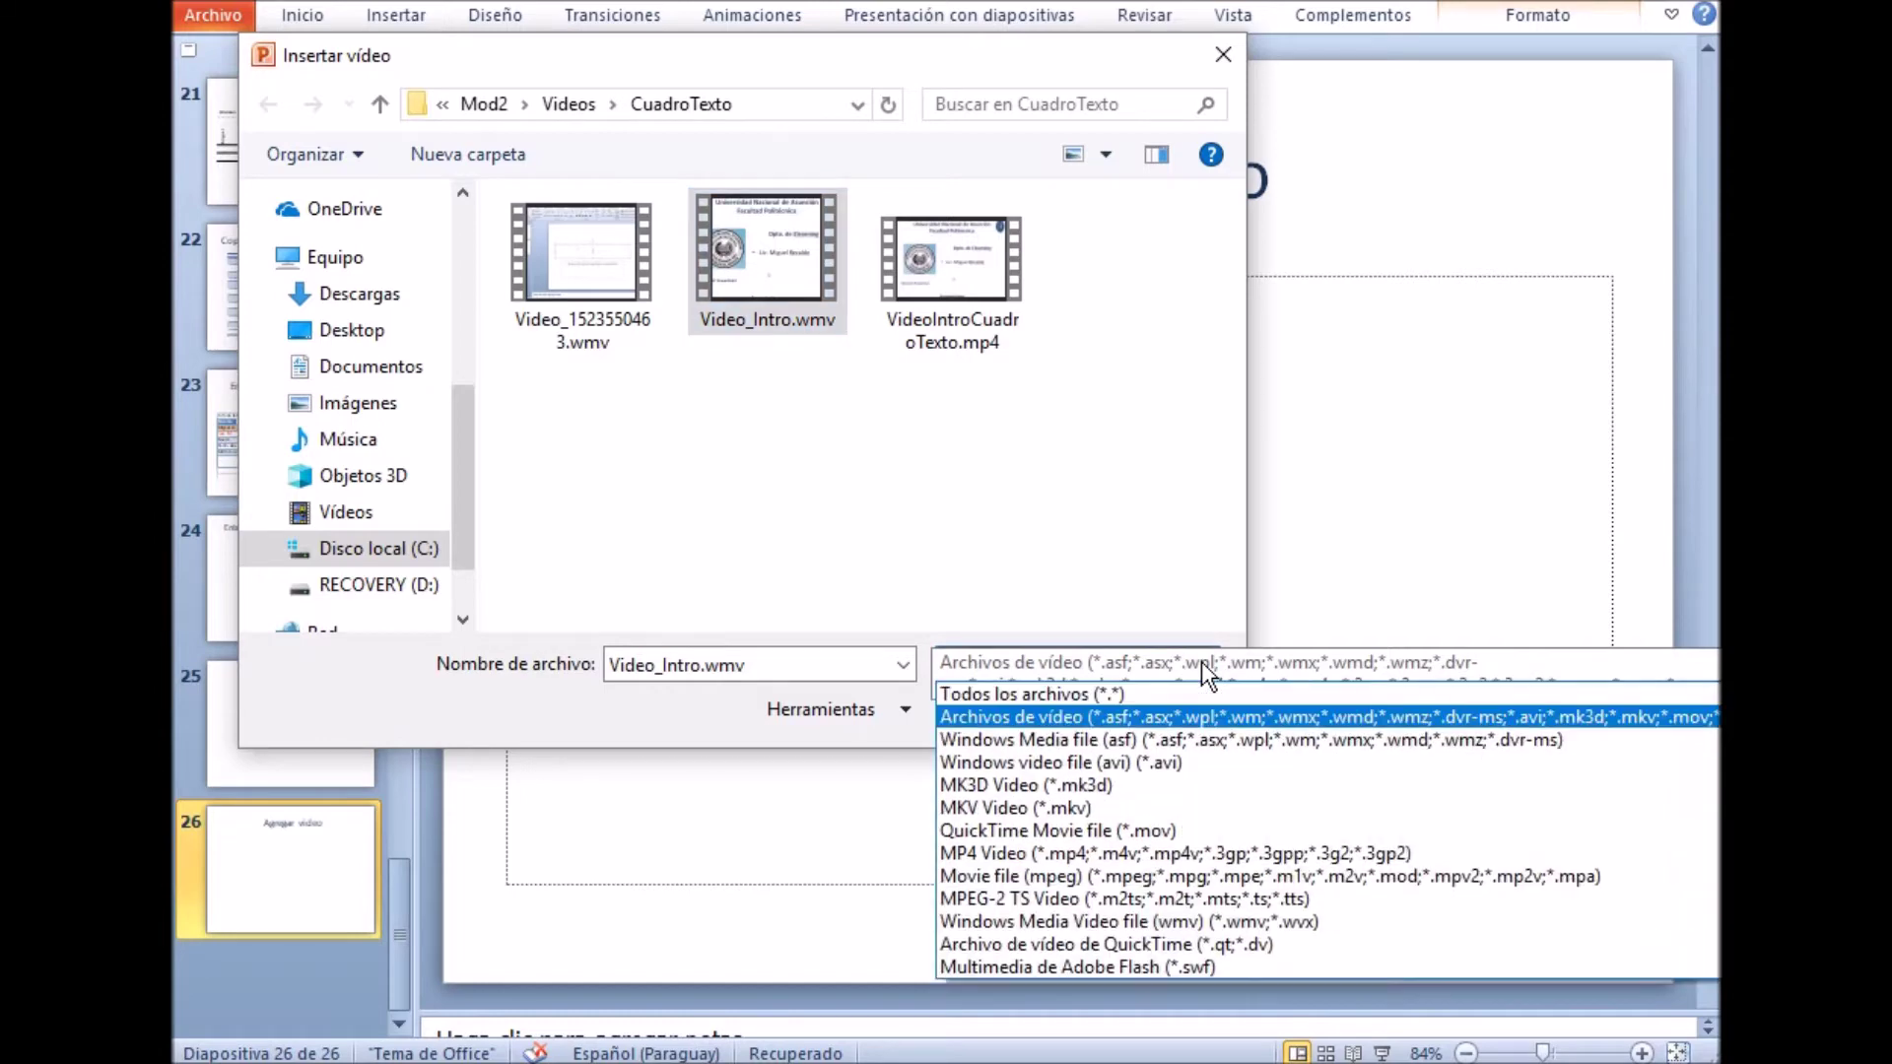
{"action": "left_click", "coordinate": [1202, 660]}
{"action": "left_click", "coordinate": [1202, 661]}
{"action": "left_click", "coordinate": [1202, 660]}
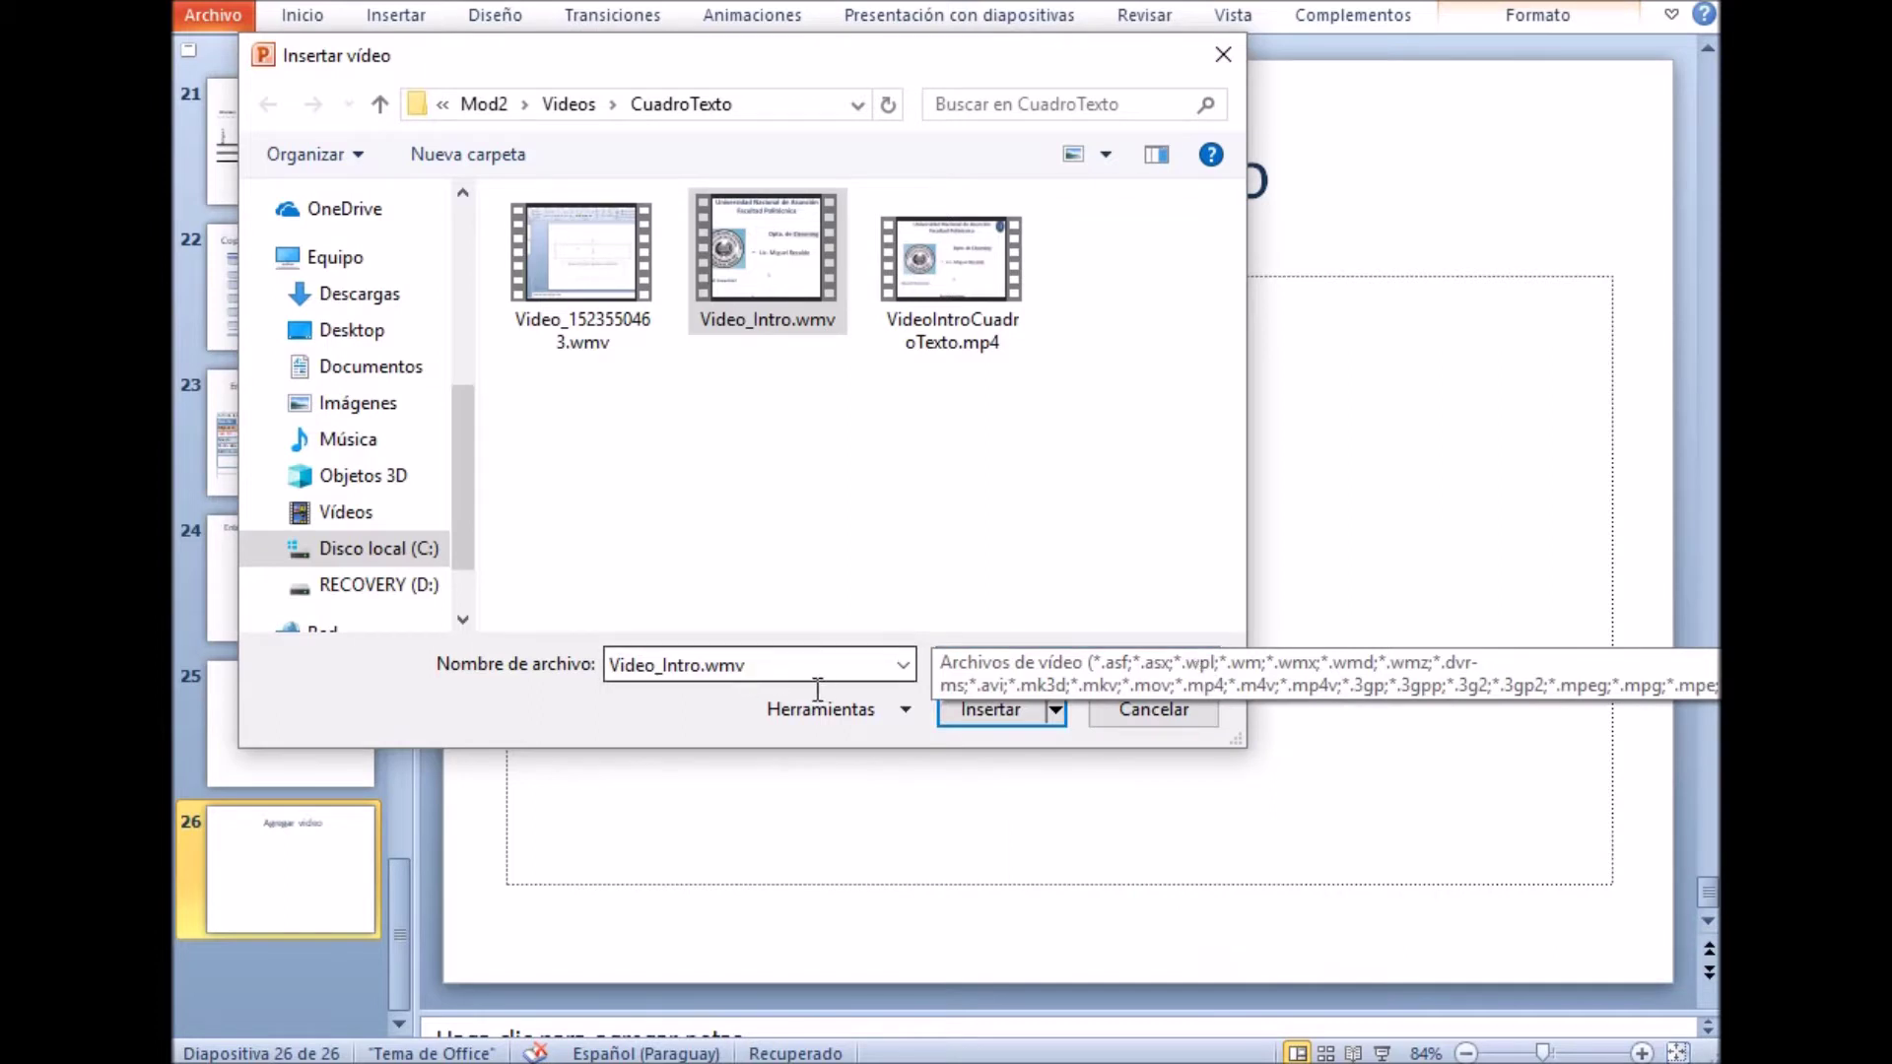
{"action": "left_click", "coordinate": [972, 711]}
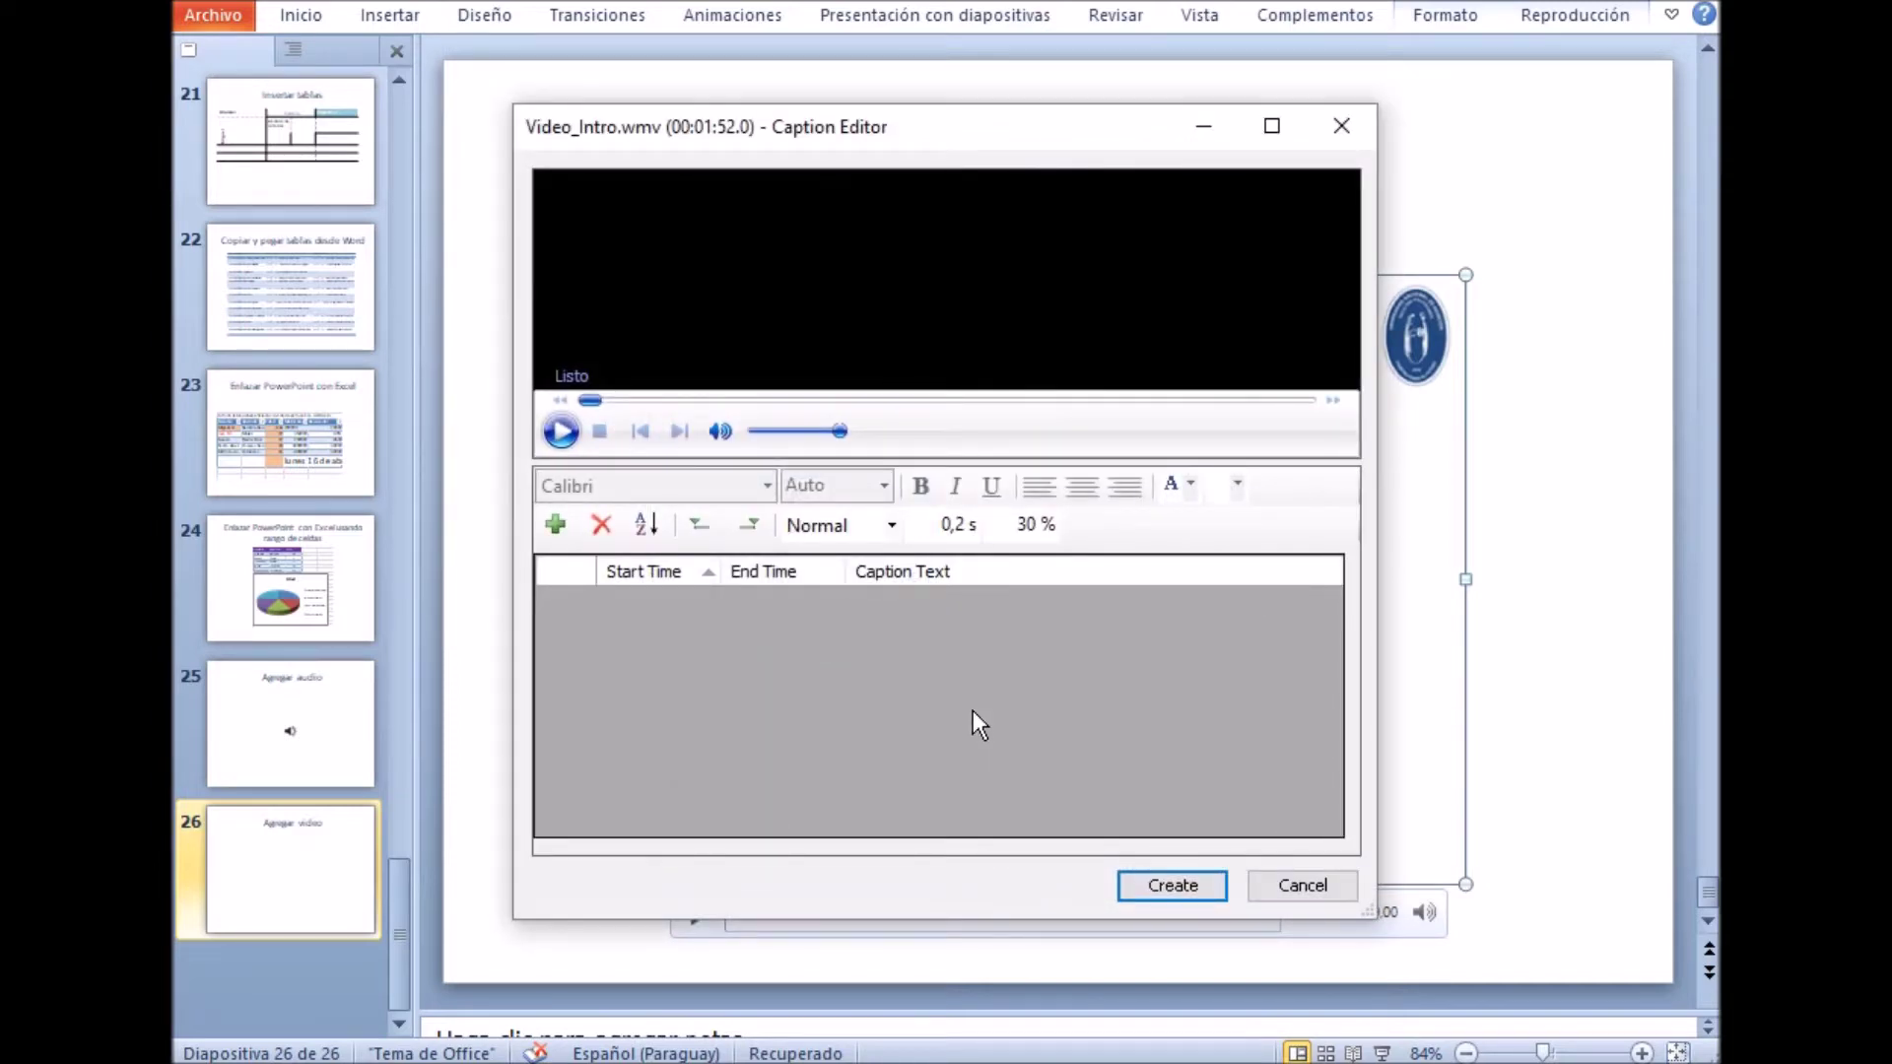
Play and pause the Video_Intro preview in the Caption Editor, then close the editor.
{"action": "left_click", "coordinate": [574, 439]}
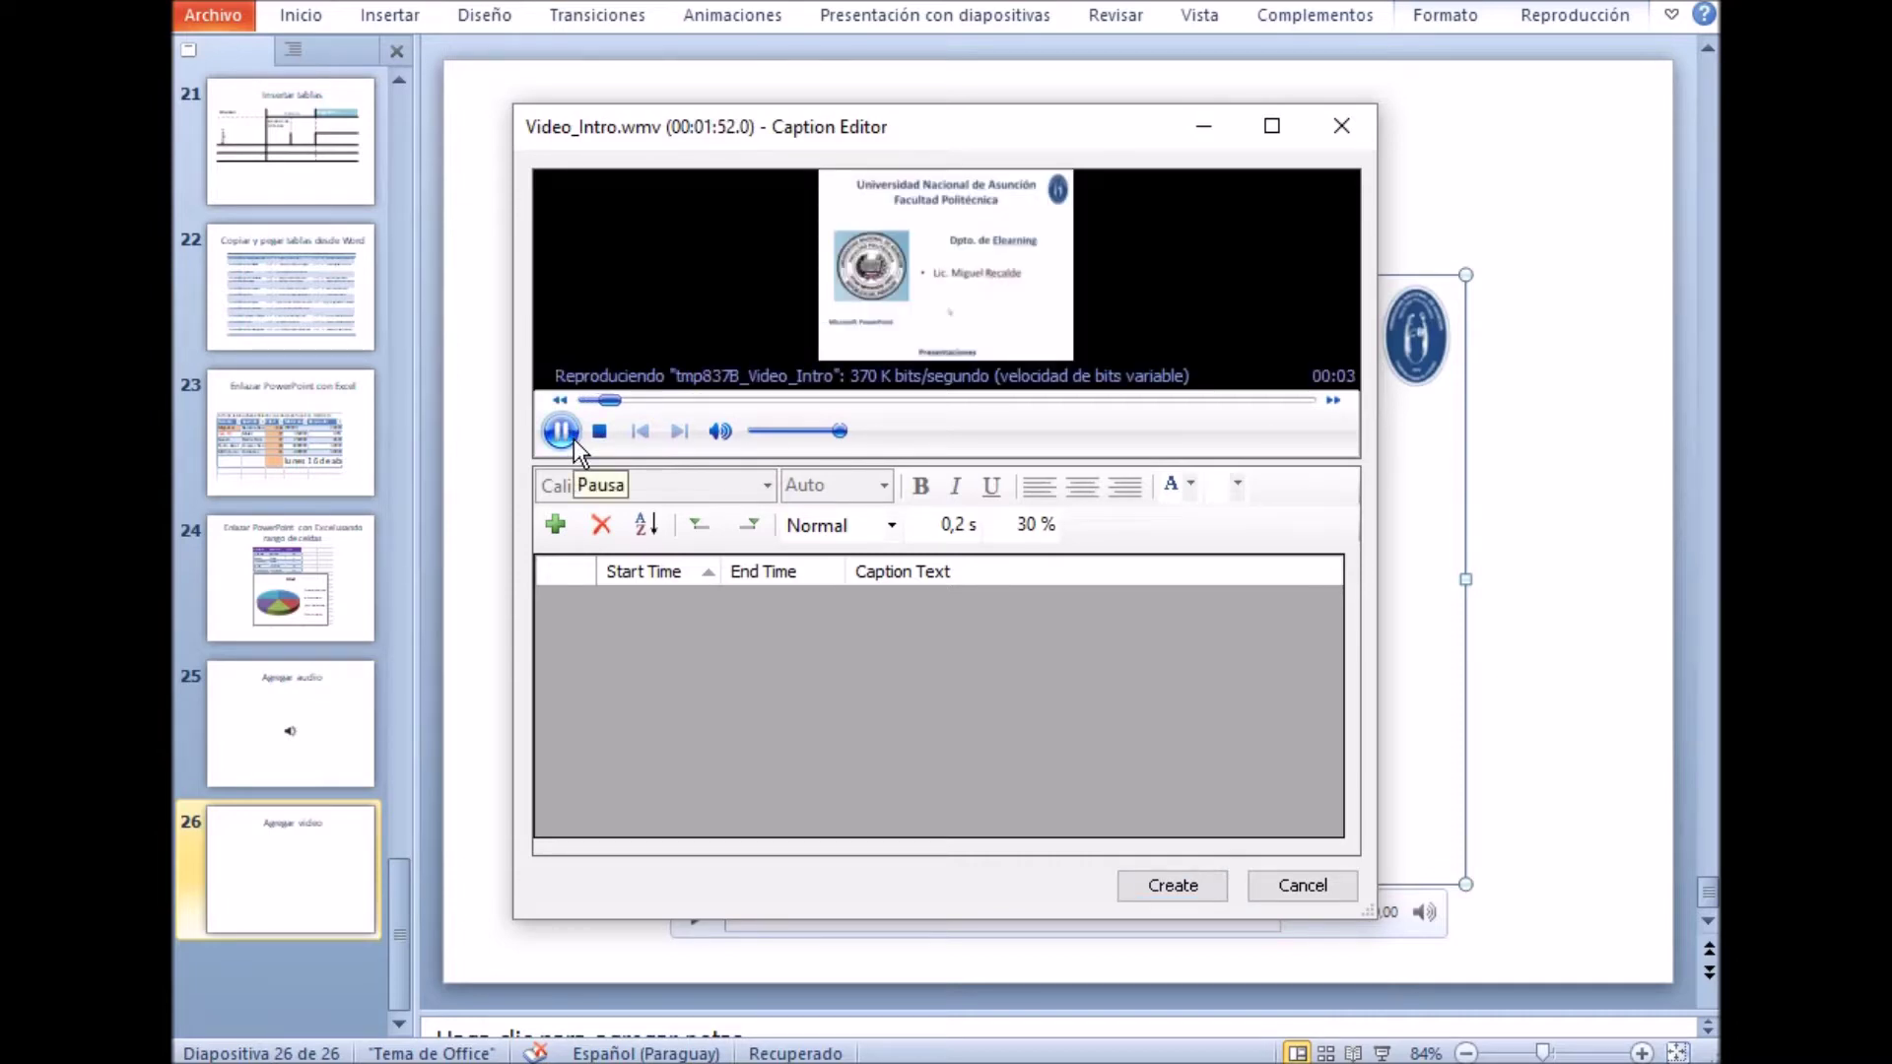
{"action": "left_click", "coordinate": [561, 431]}
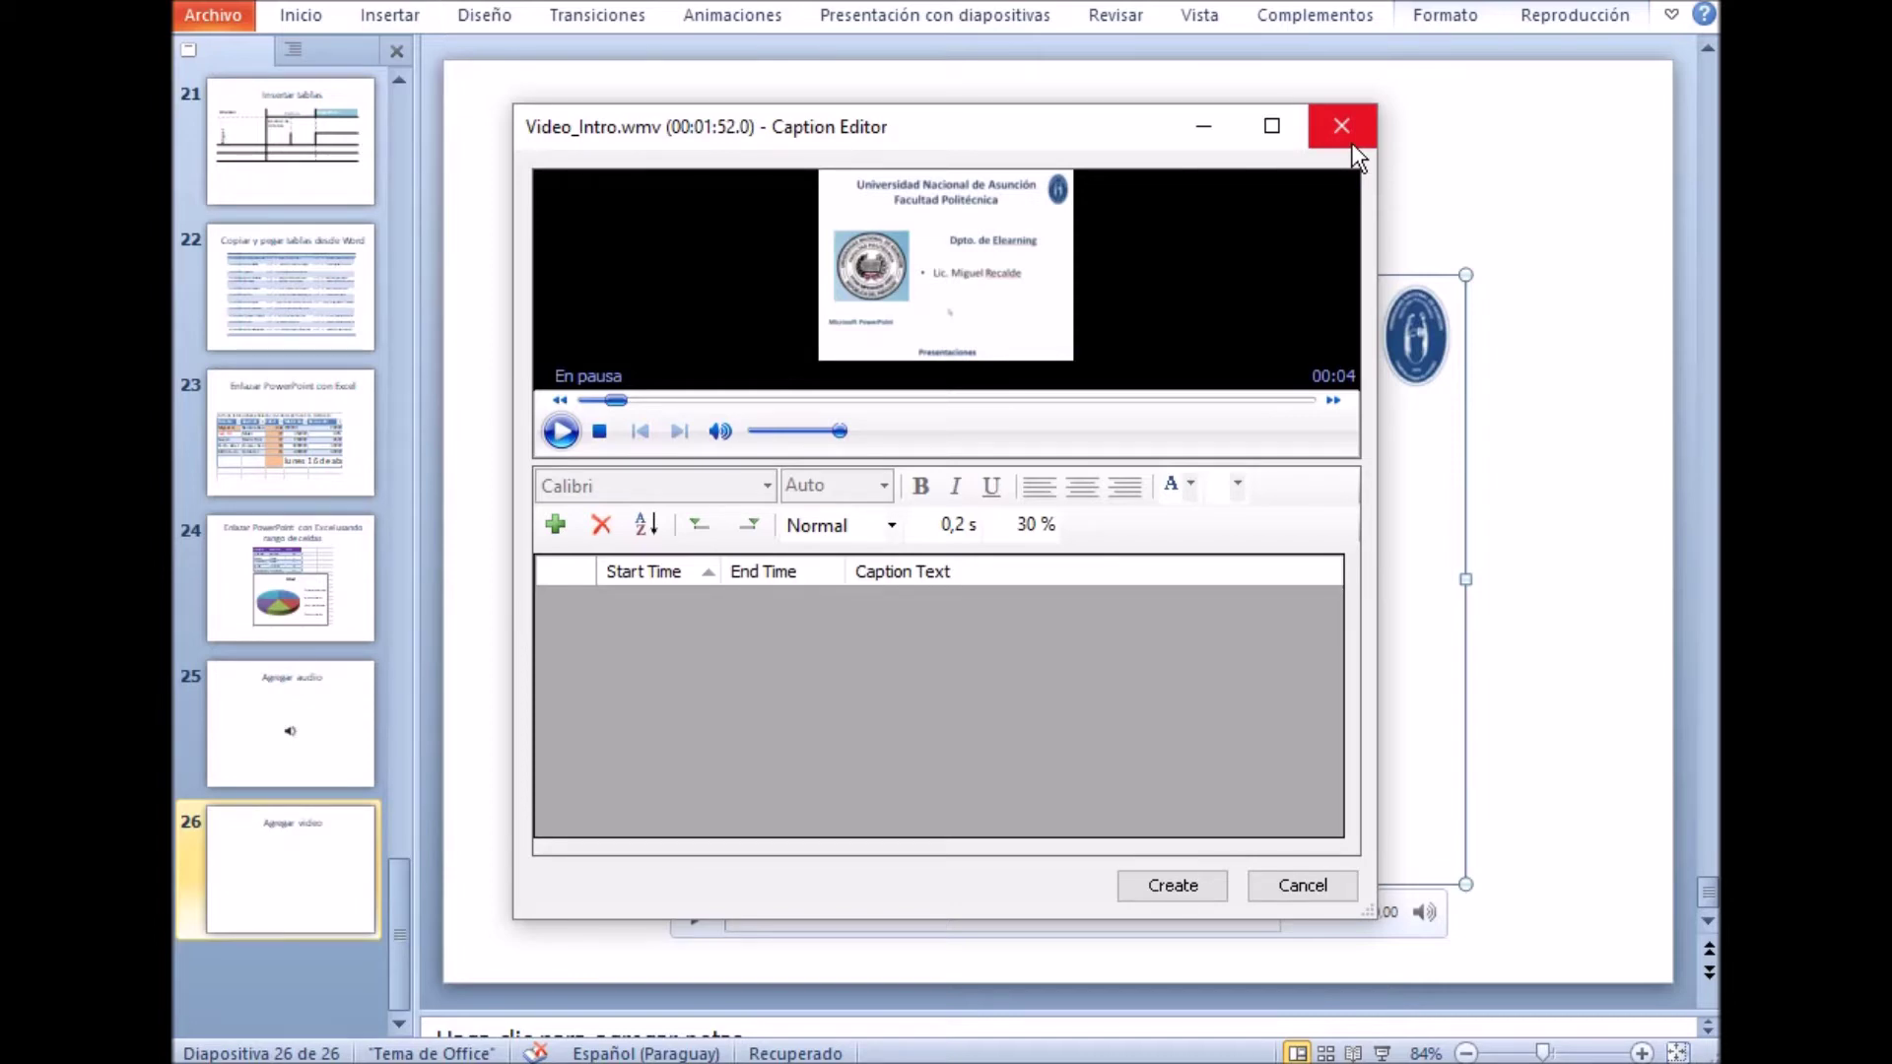
{"action": "left_click", "coordinate": [1352, 145]}
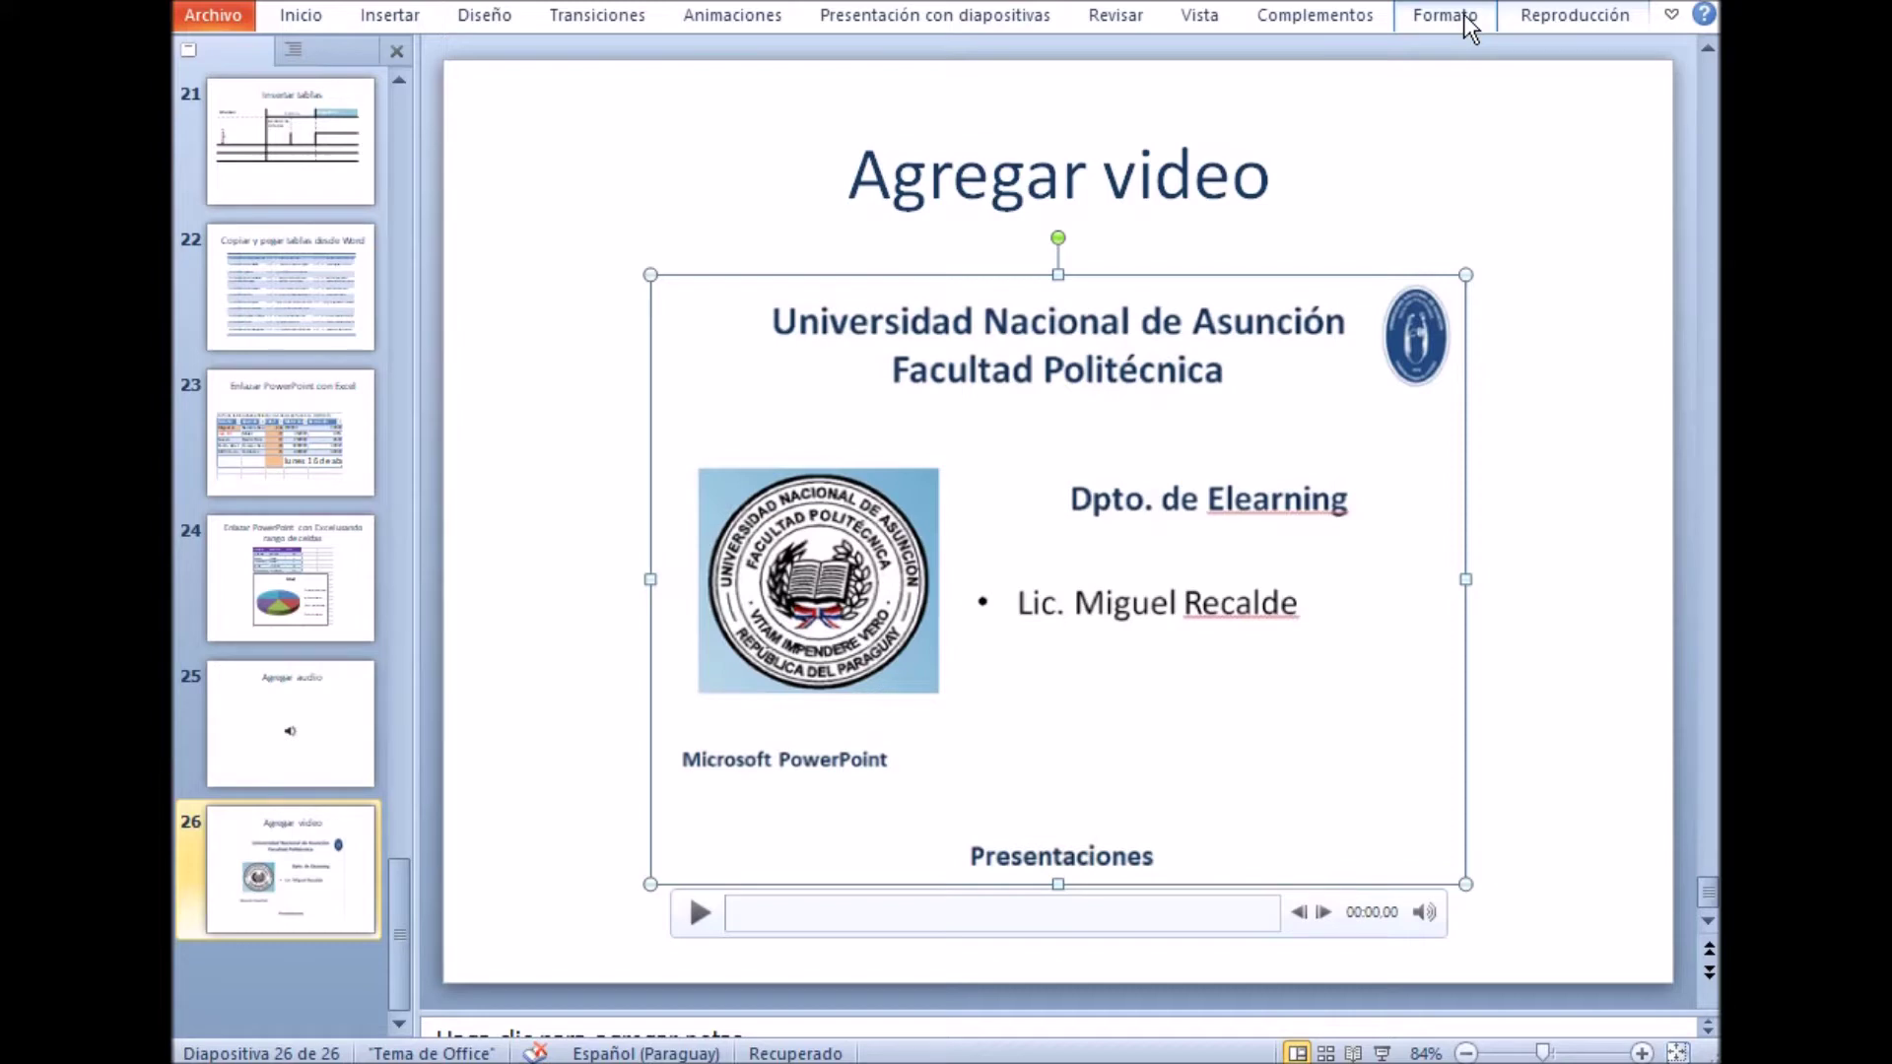
Apply a brightness and contrast correction to the video and browse the Recolor presets.
{"action": "left_click", "coordinate": [1466, 18]}
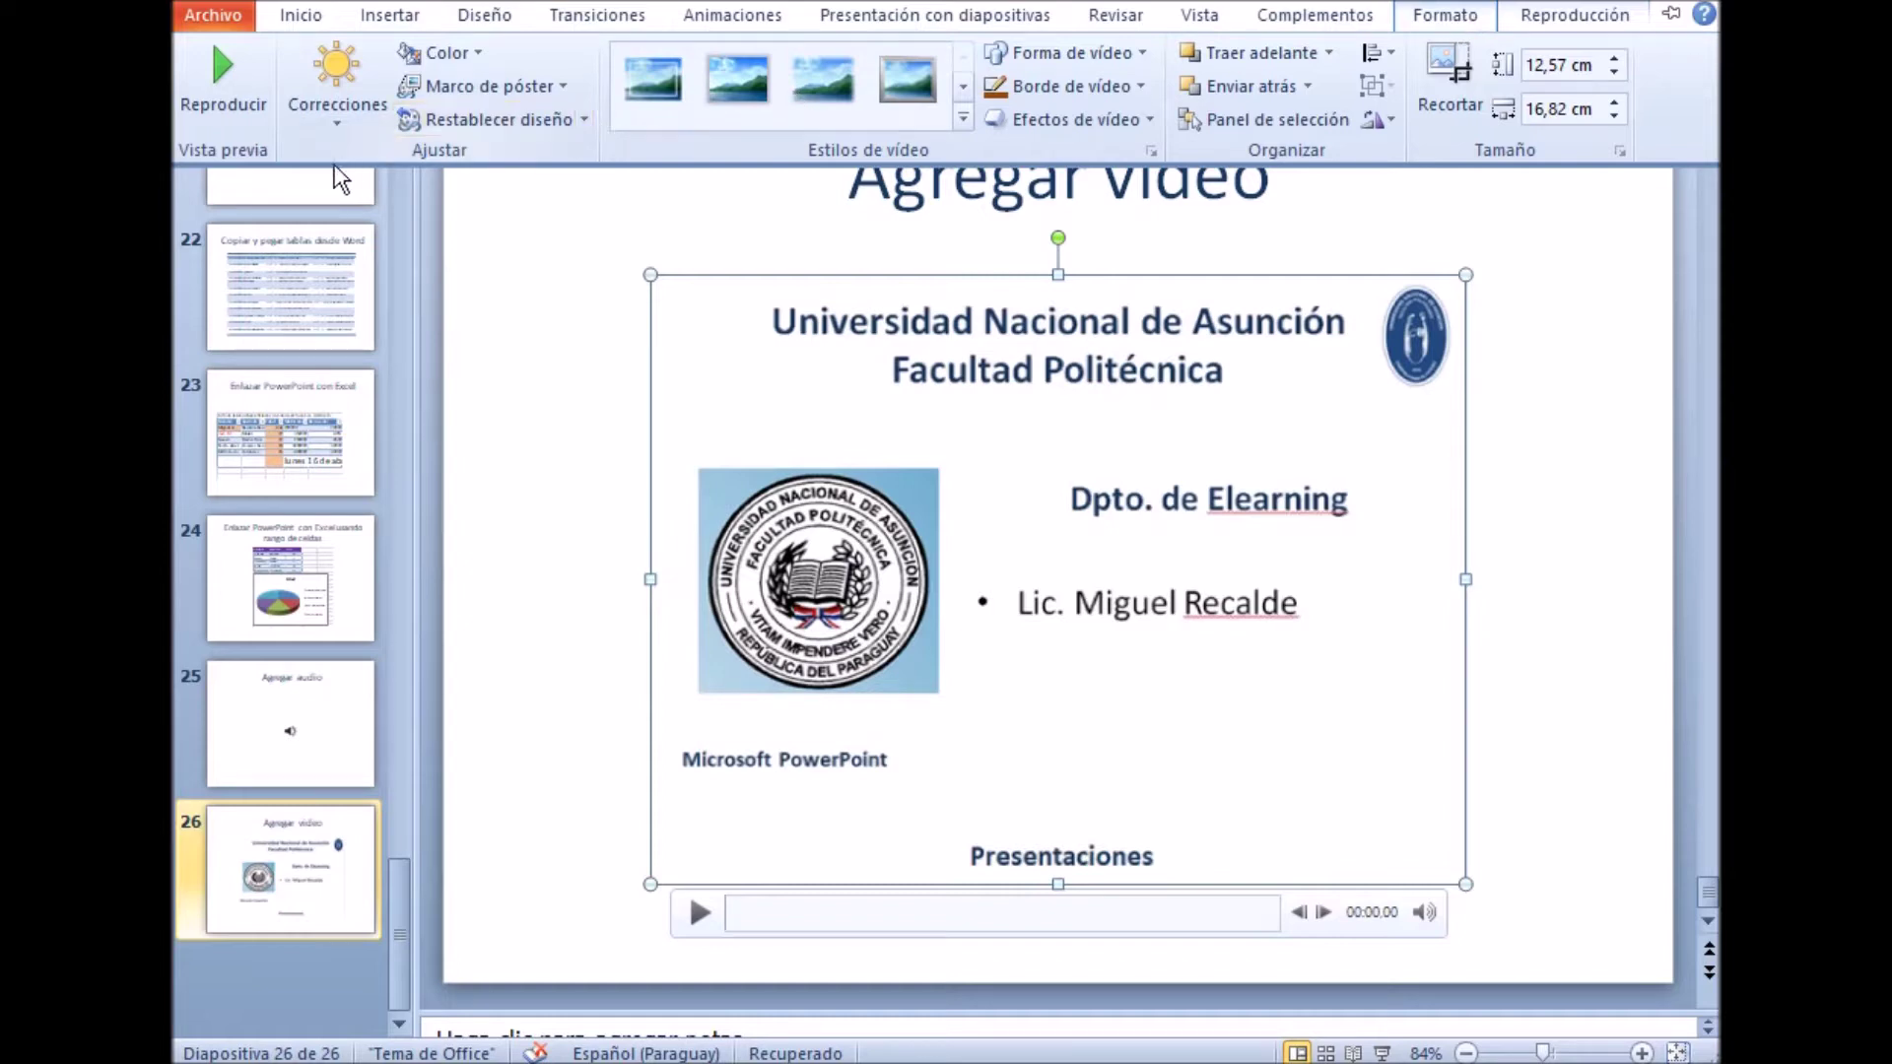
{"action": "left_click", "coordinate": [335, 123]}
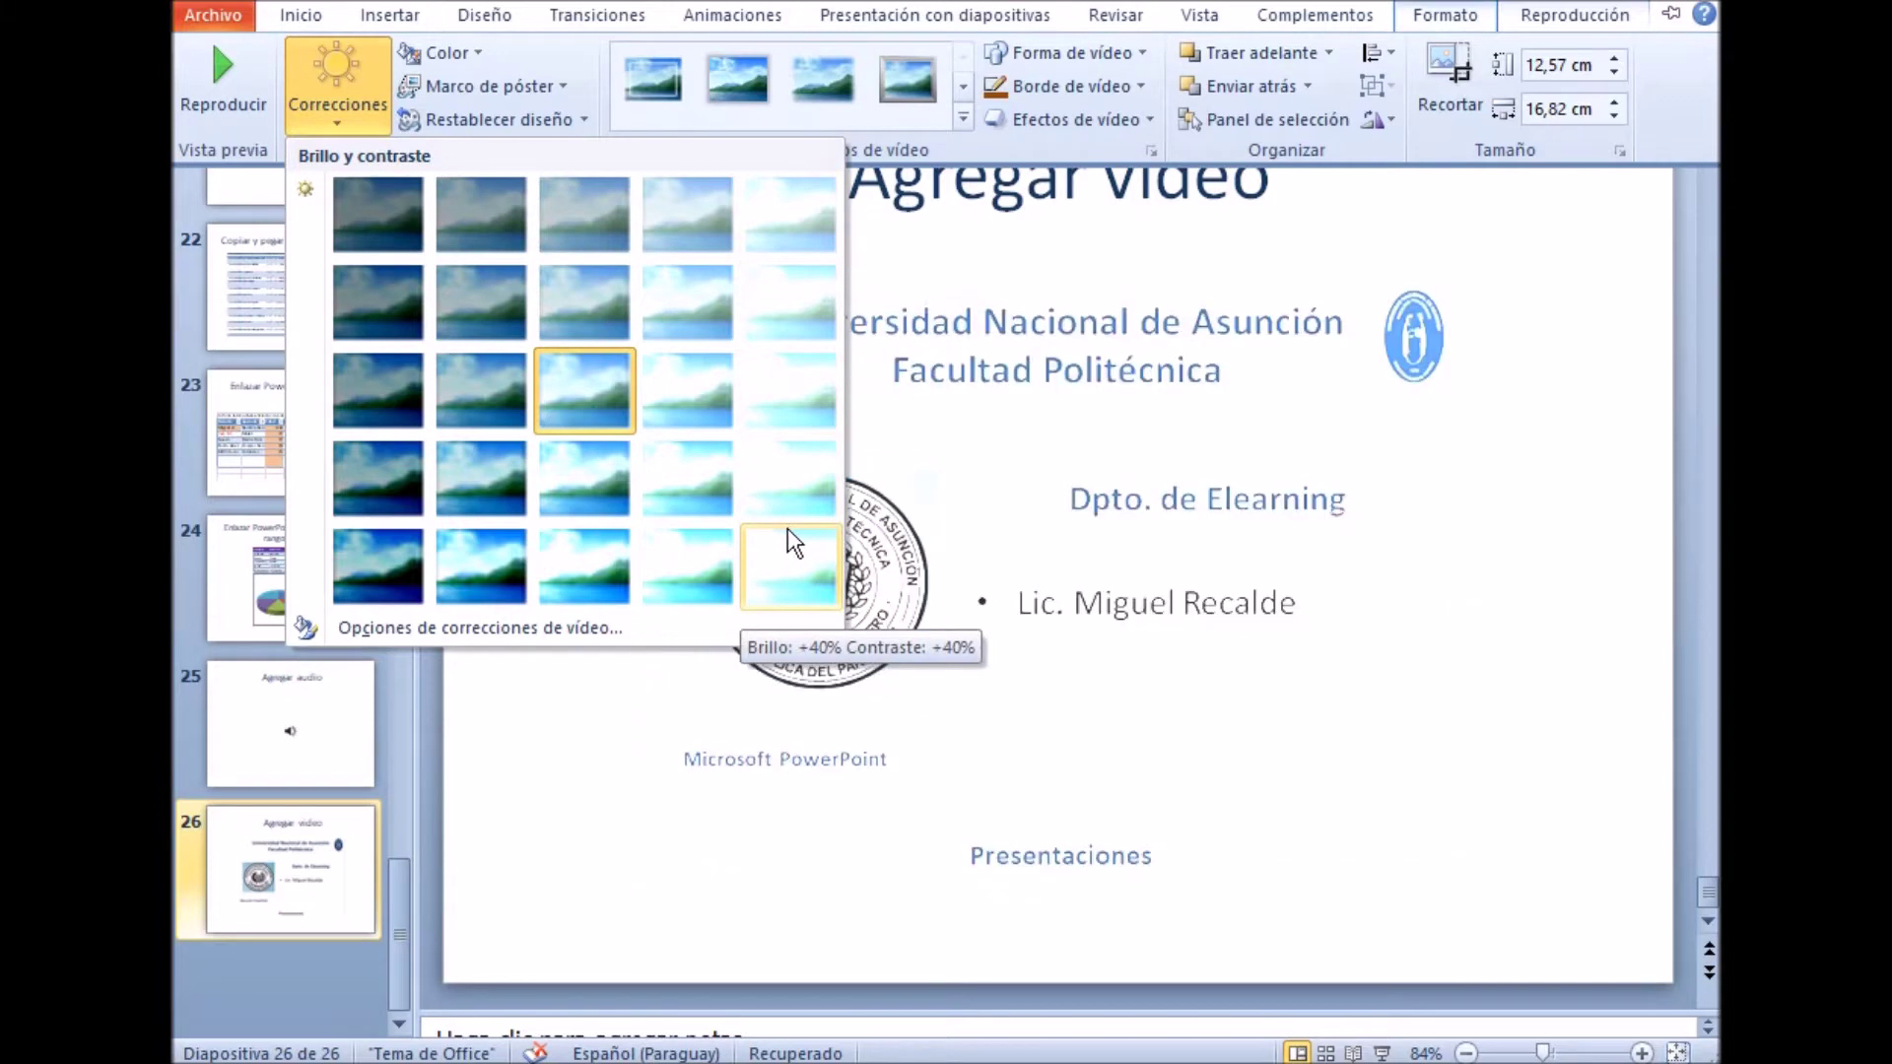
{"action": "left_click", "coordinate": [613, 483]}
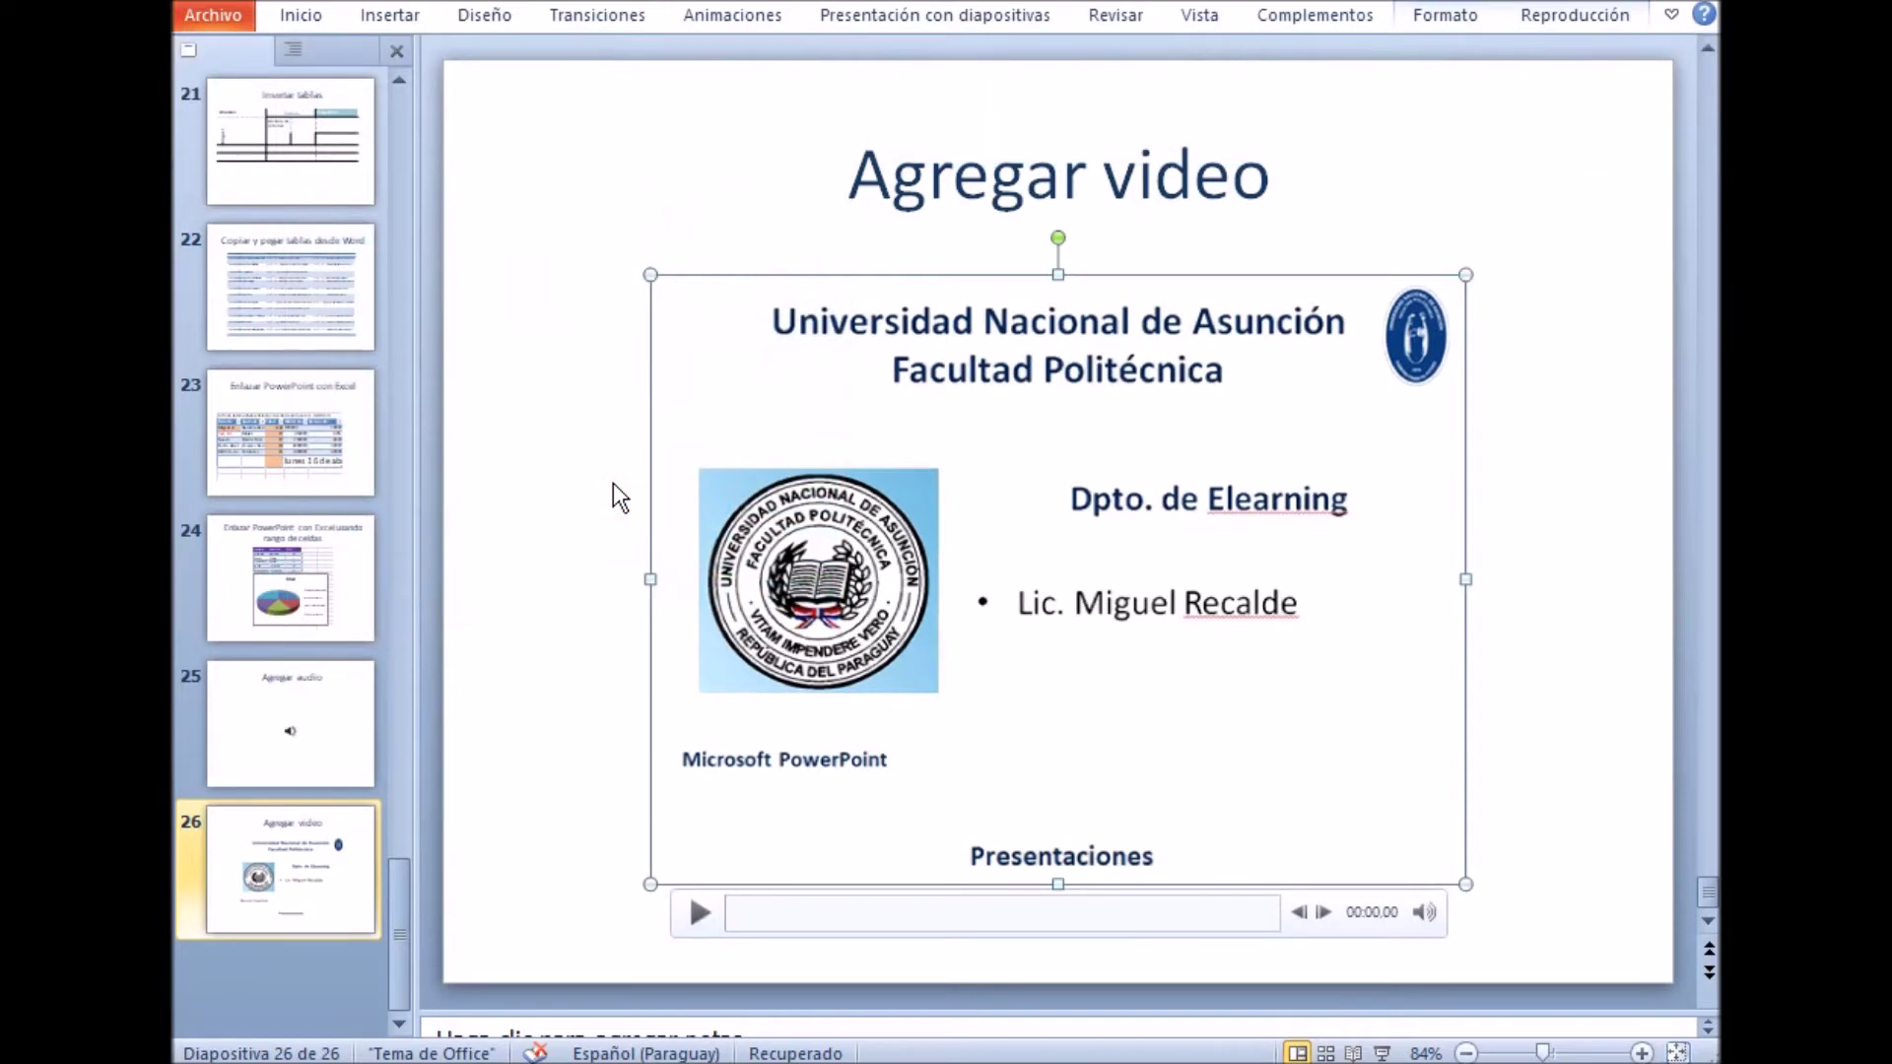
{"action": "left_click", "coordinate": [1444, 14]}
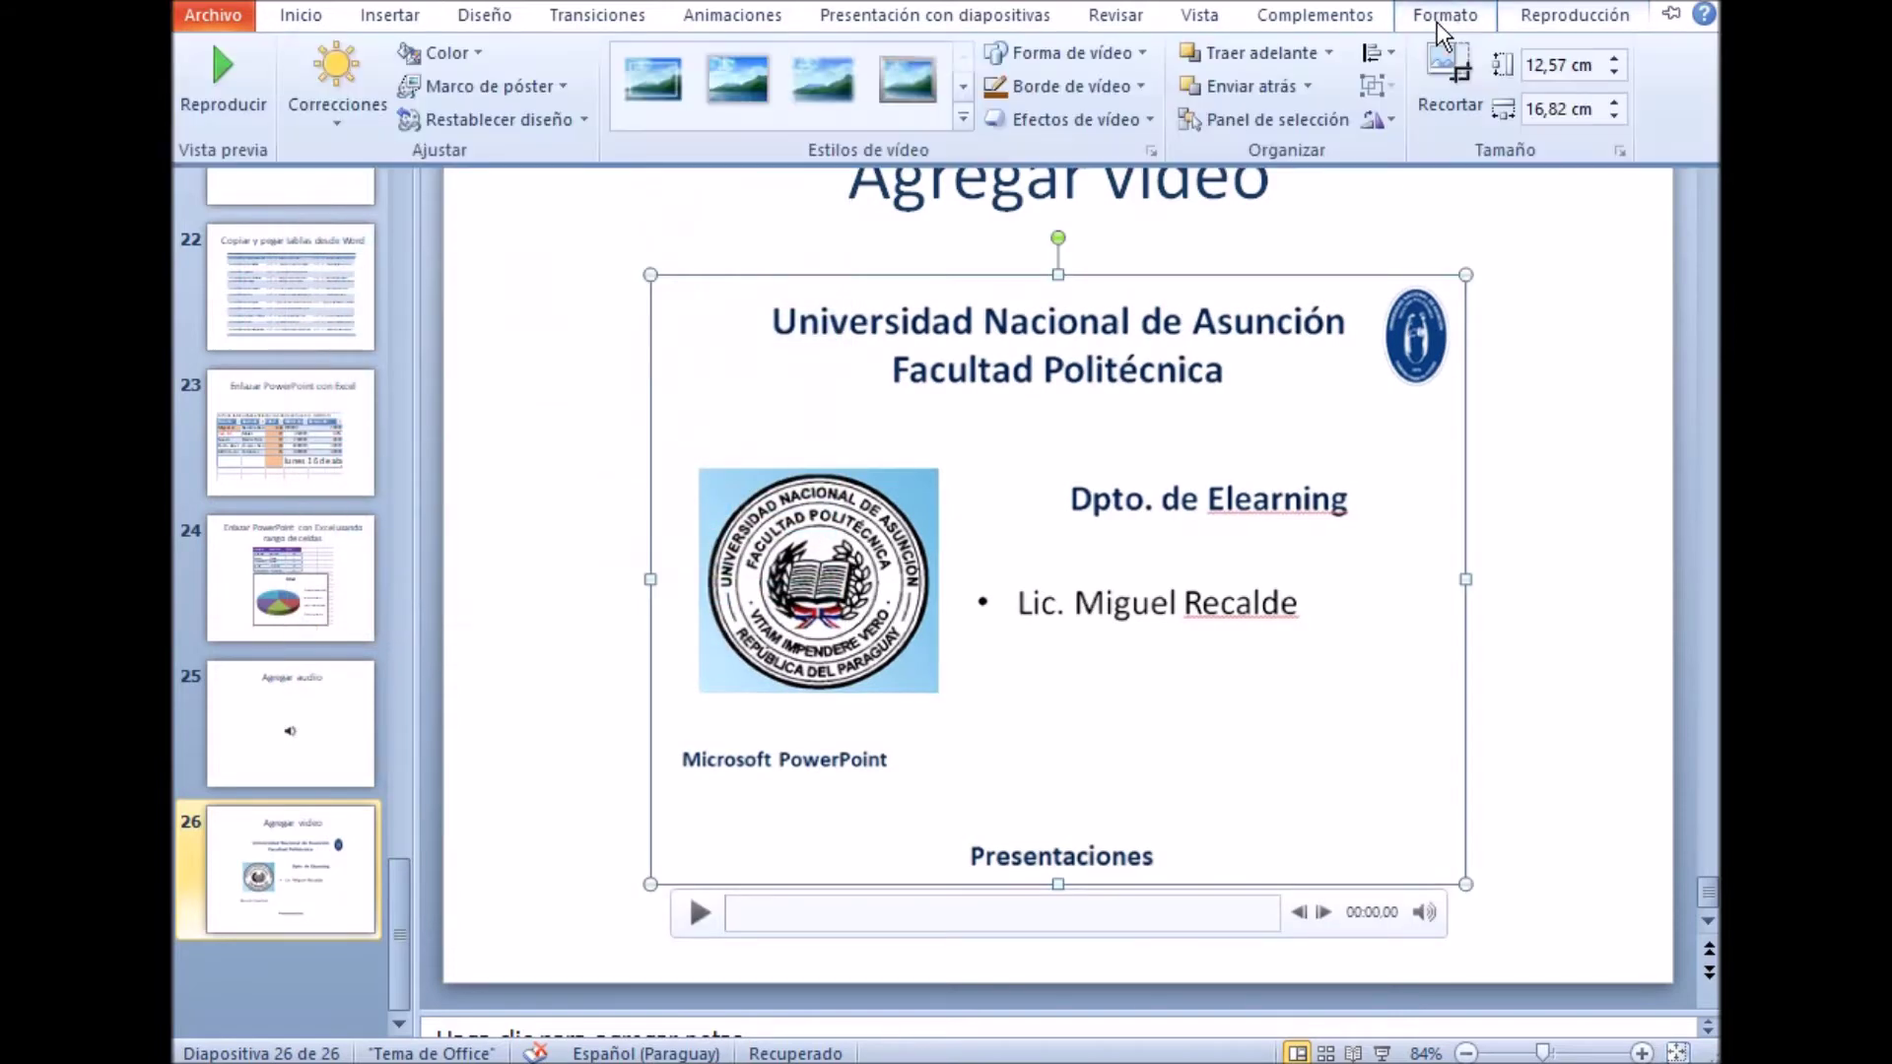
{"action": "left_click", "coordinate": [473, 53]}
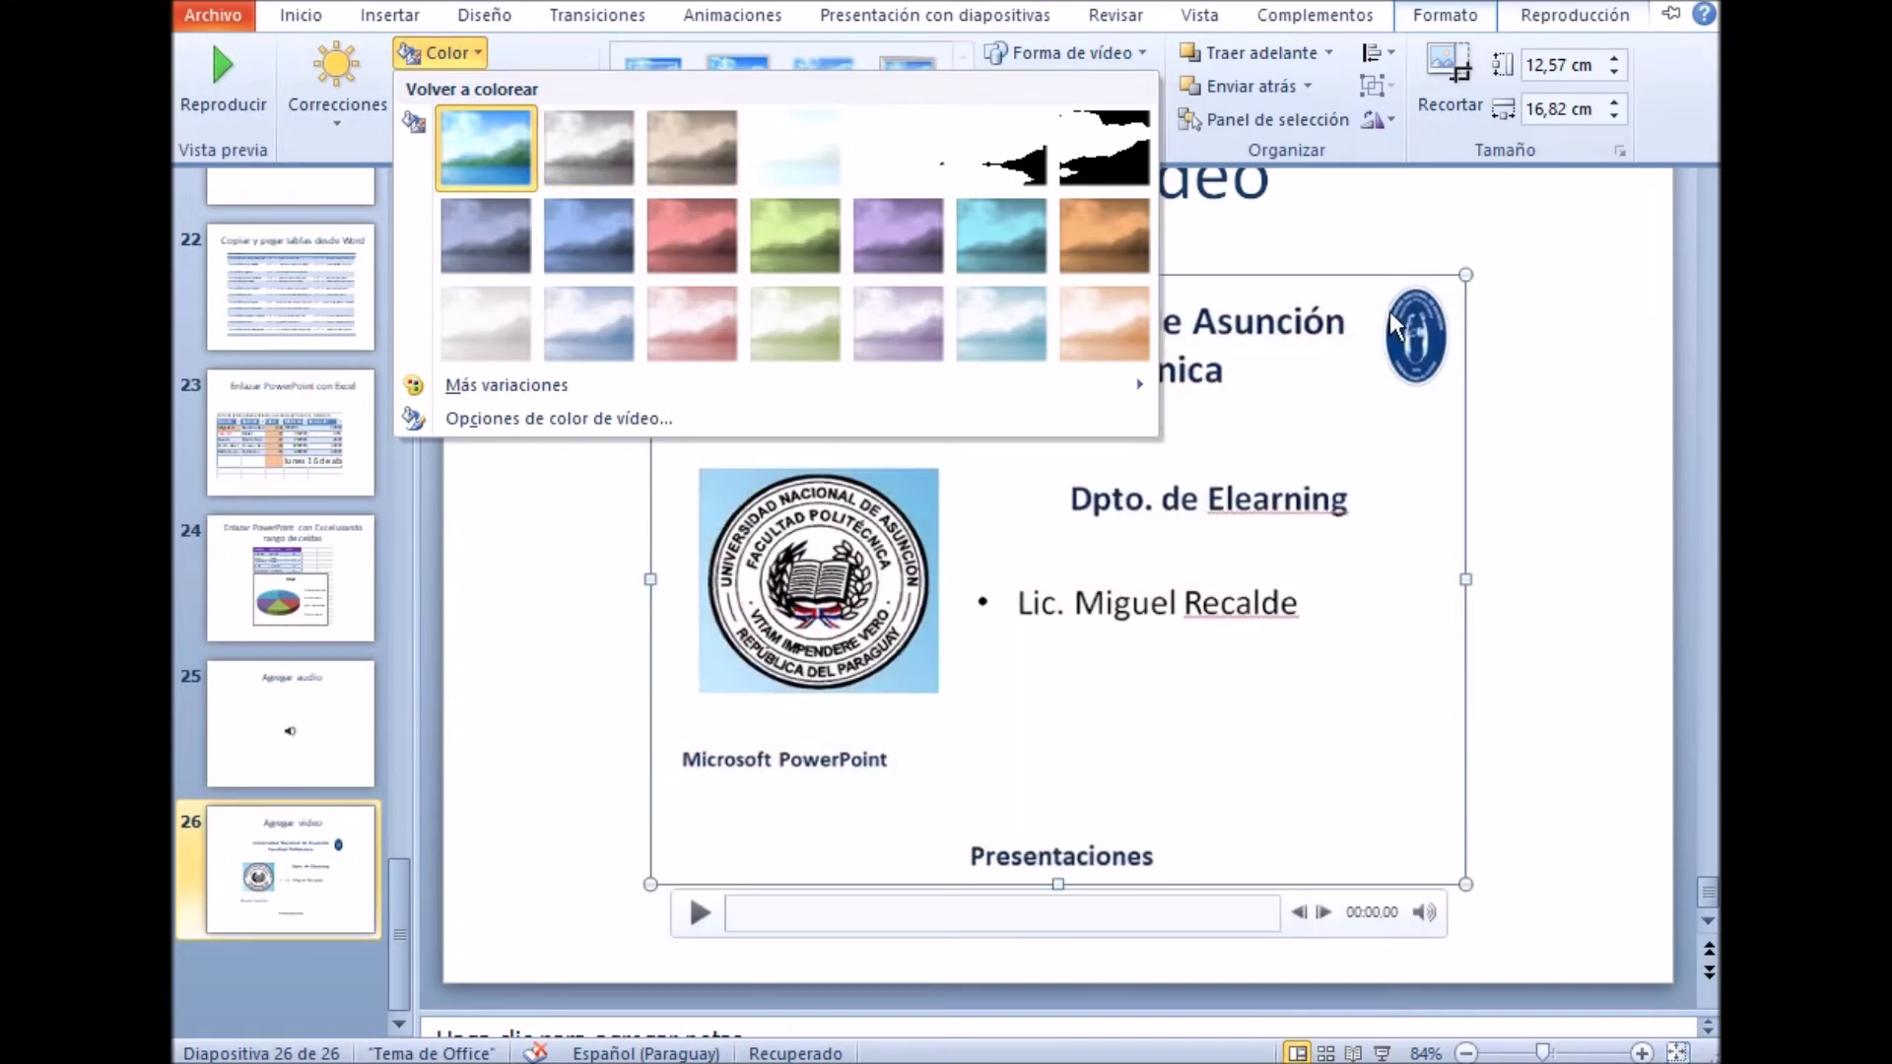
{"action": "left_click", "coordinate": [1504, 296]}
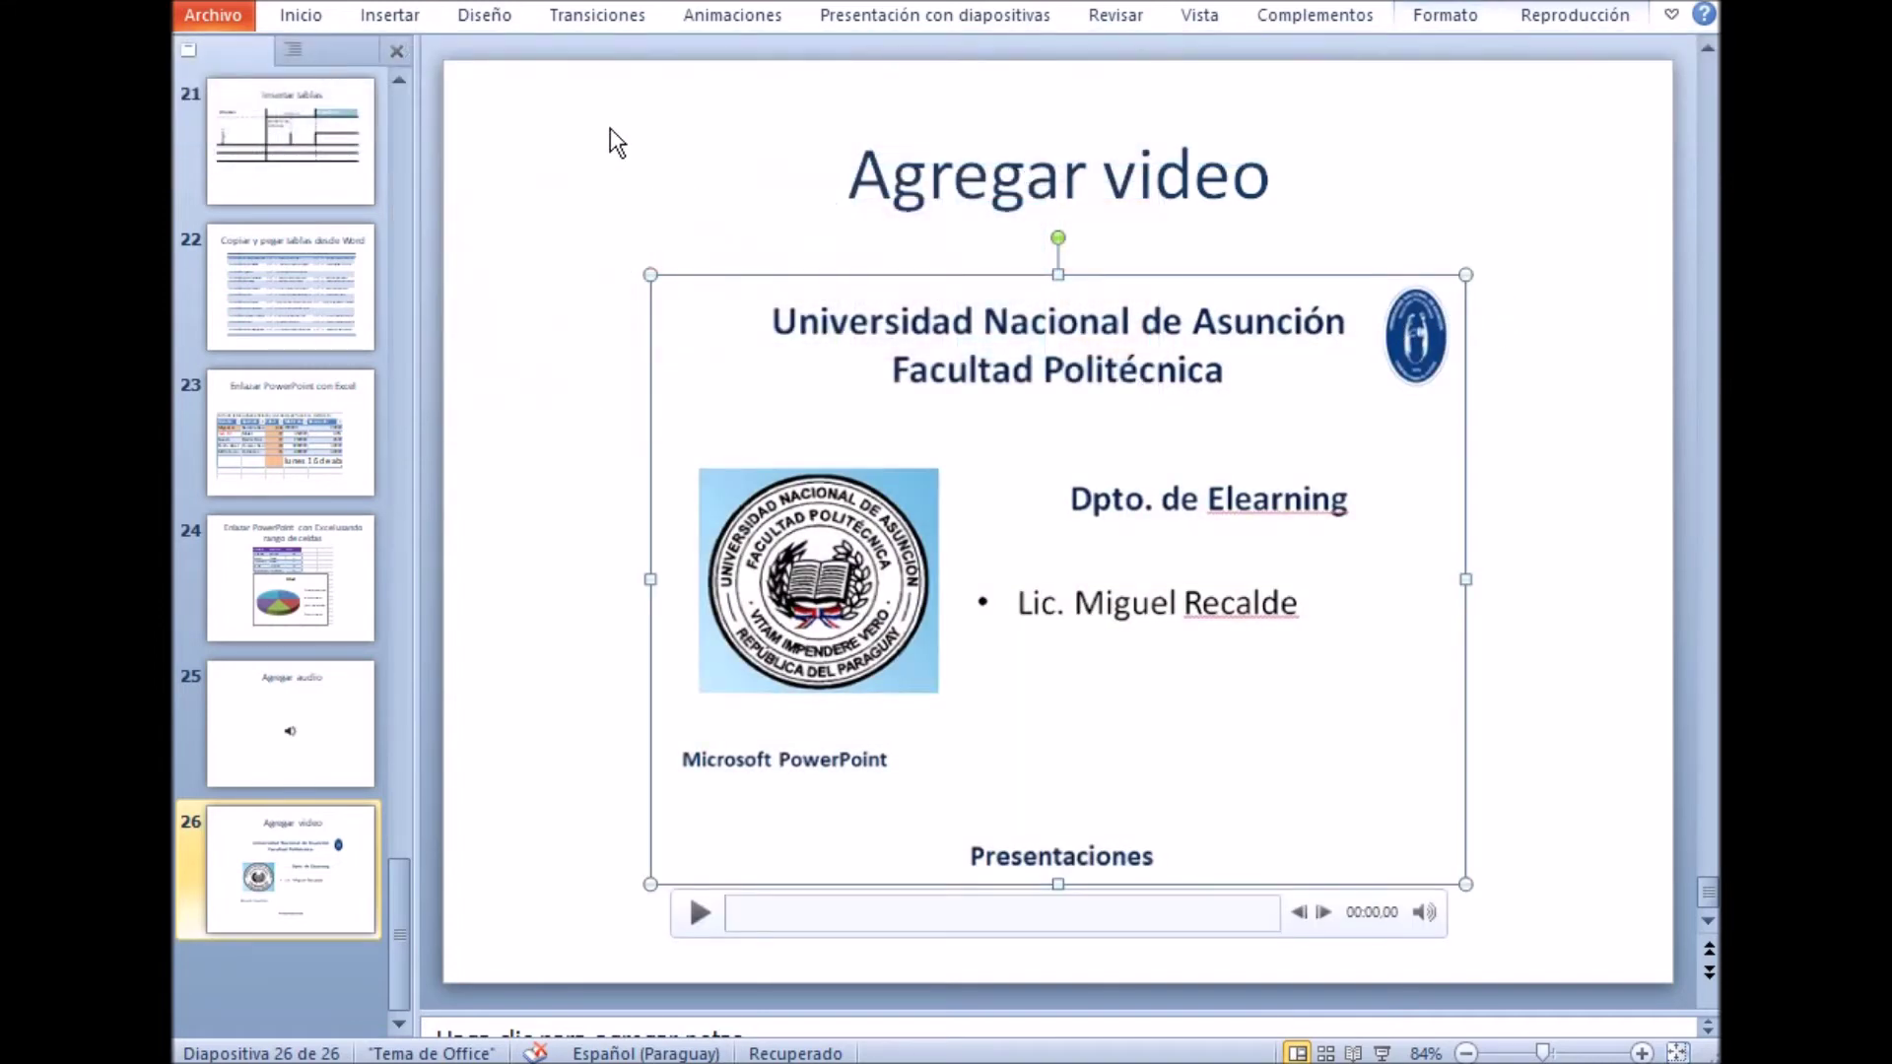
Choose Poster Frame > Image from File to pick a poster image.
{"action": "left_click", "coordinate": [1427, 22]}
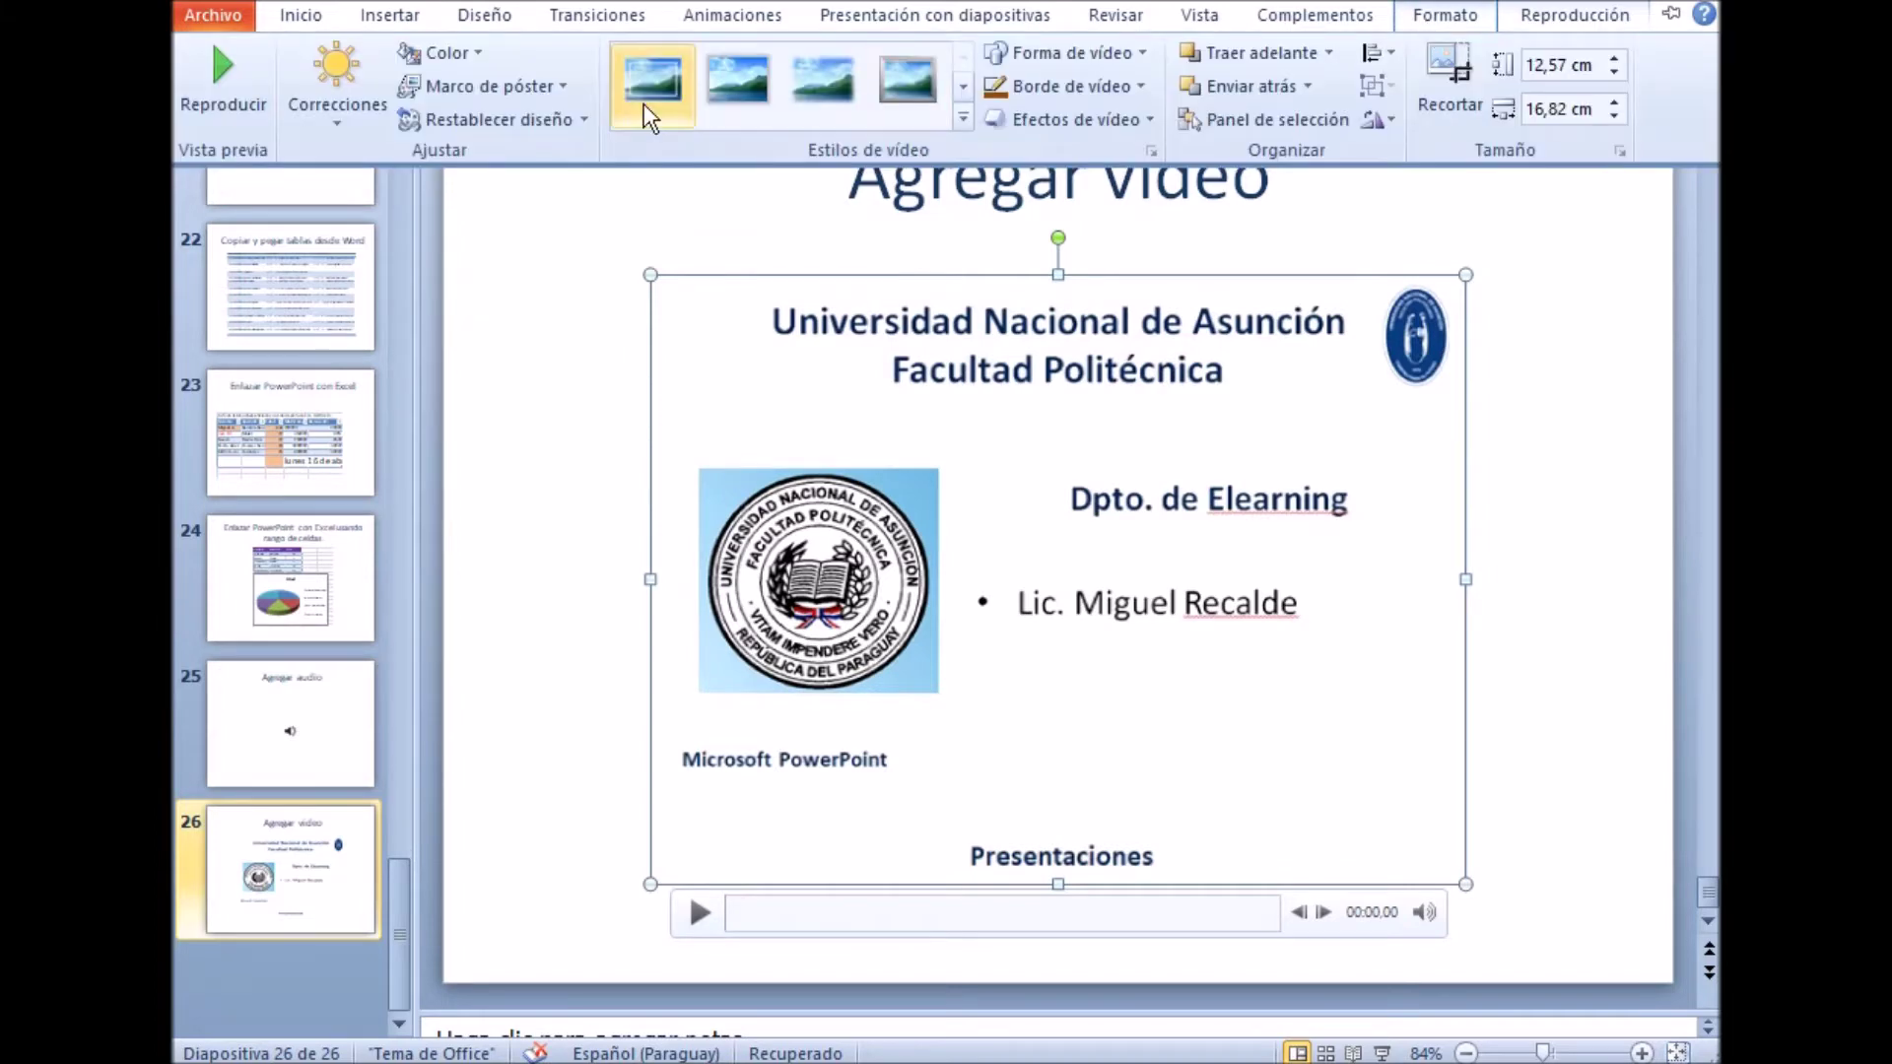
{"action": "left_click", "coordinate": [554, 87]}
{"action": "left_click", "coordinate": [528, 156]}
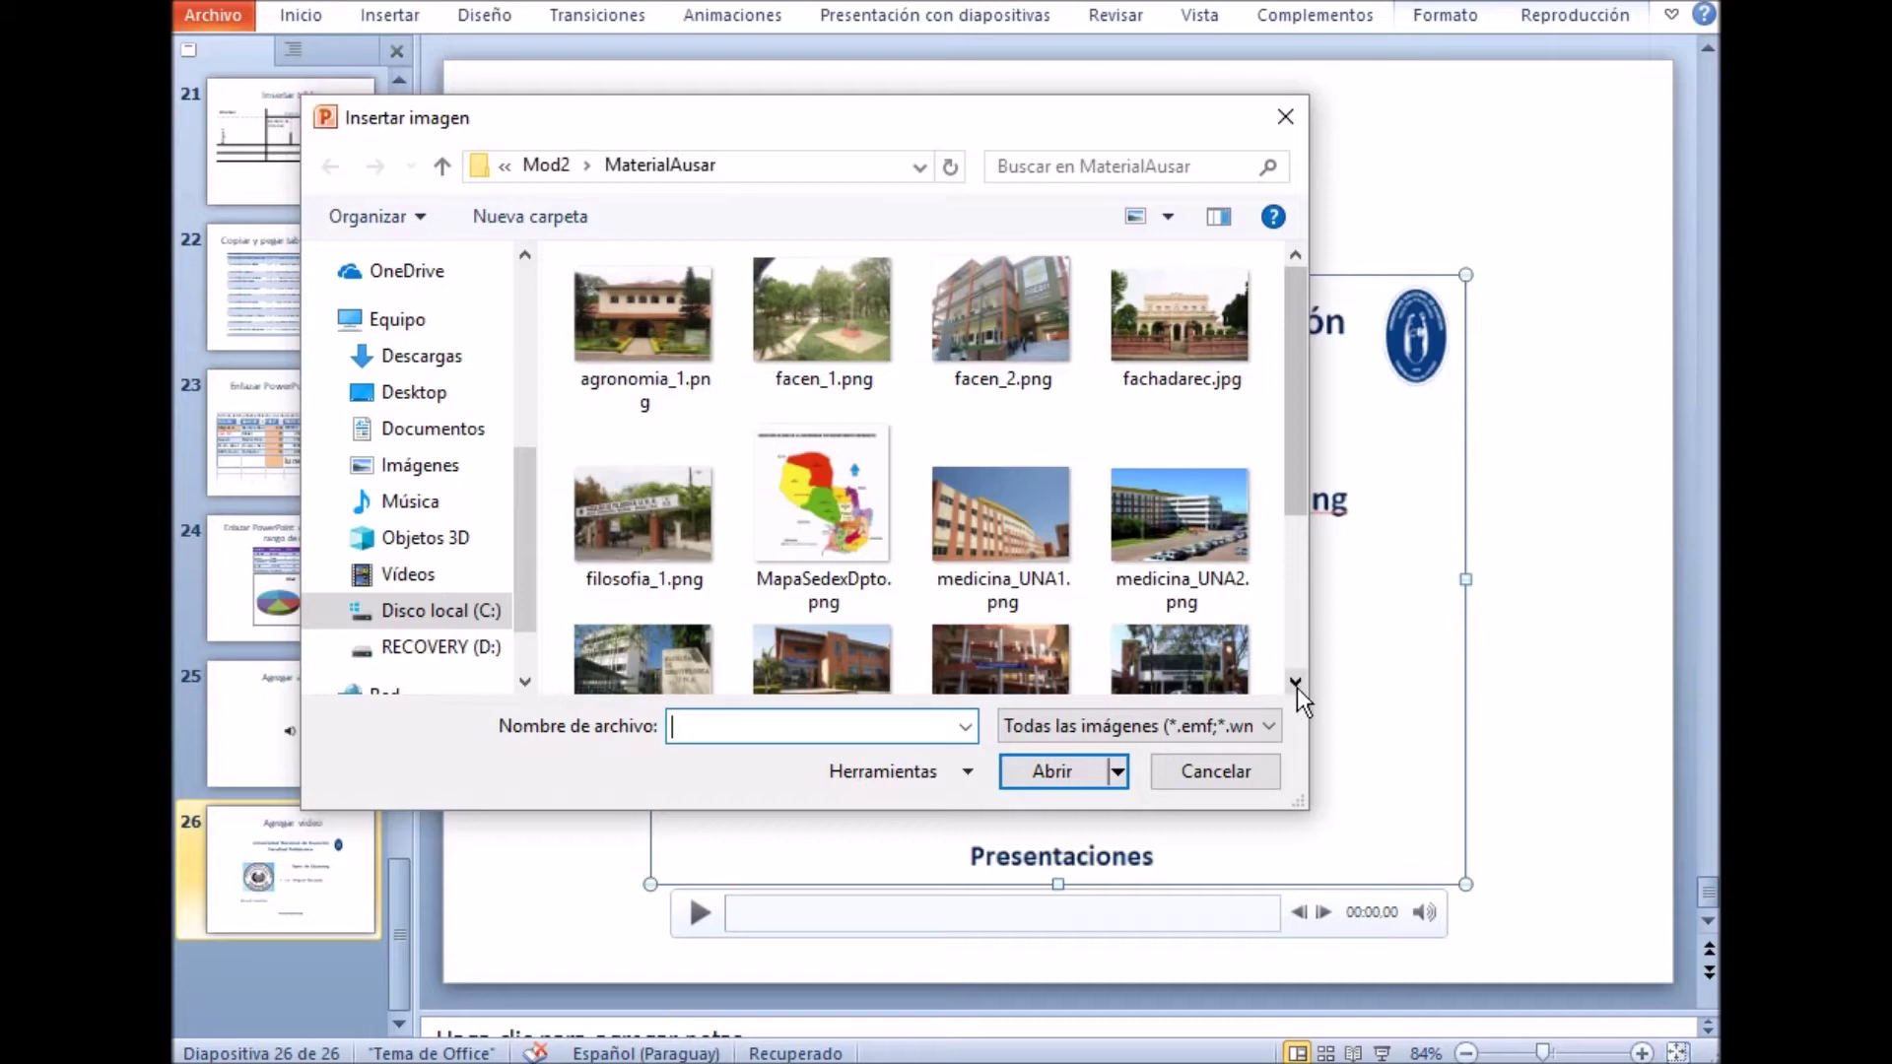
Insert TituloVideo.png as the video's poster frame and play the preview.
{"action": "scroll", "coordinate": [1297, 688], "scroll_direction": "down", "scroll_amount": 3}
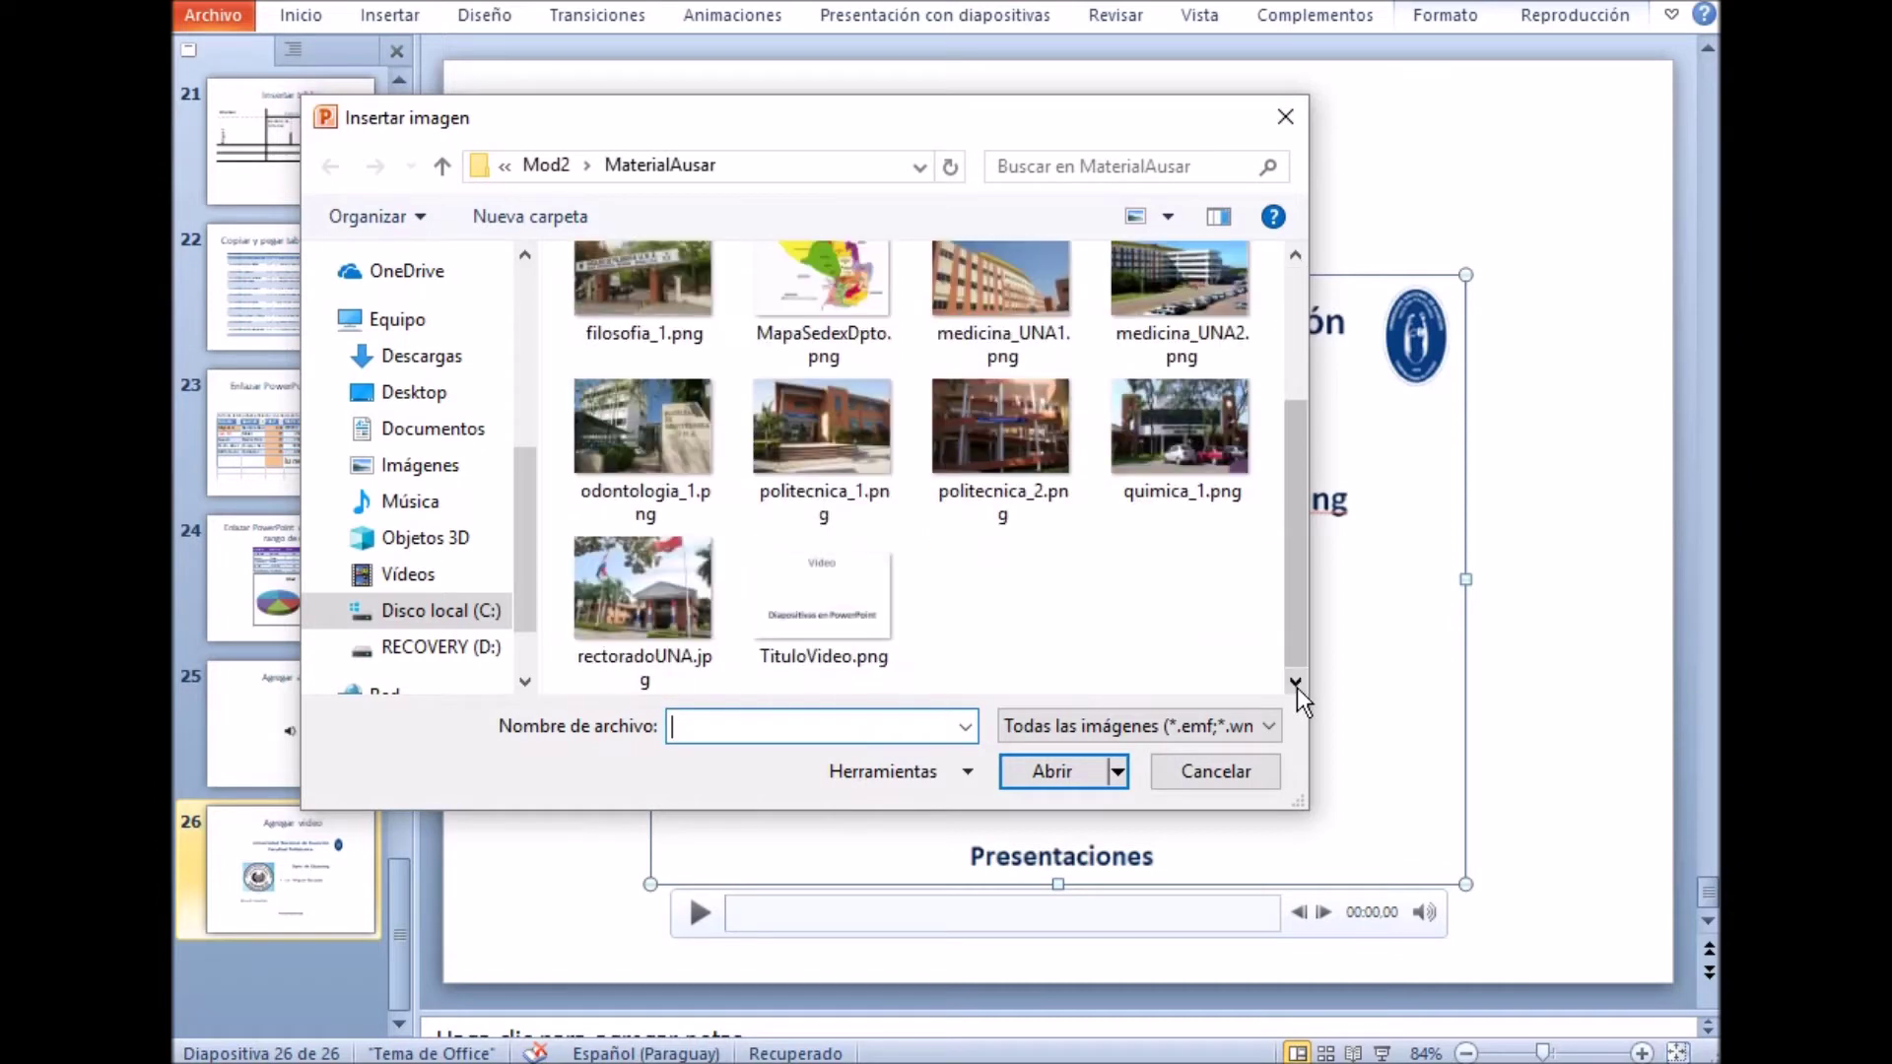
{"action": "left_click", "coordinate": [859, 548]}
{"action": "left_click", "coordinate": [1072, 778]}
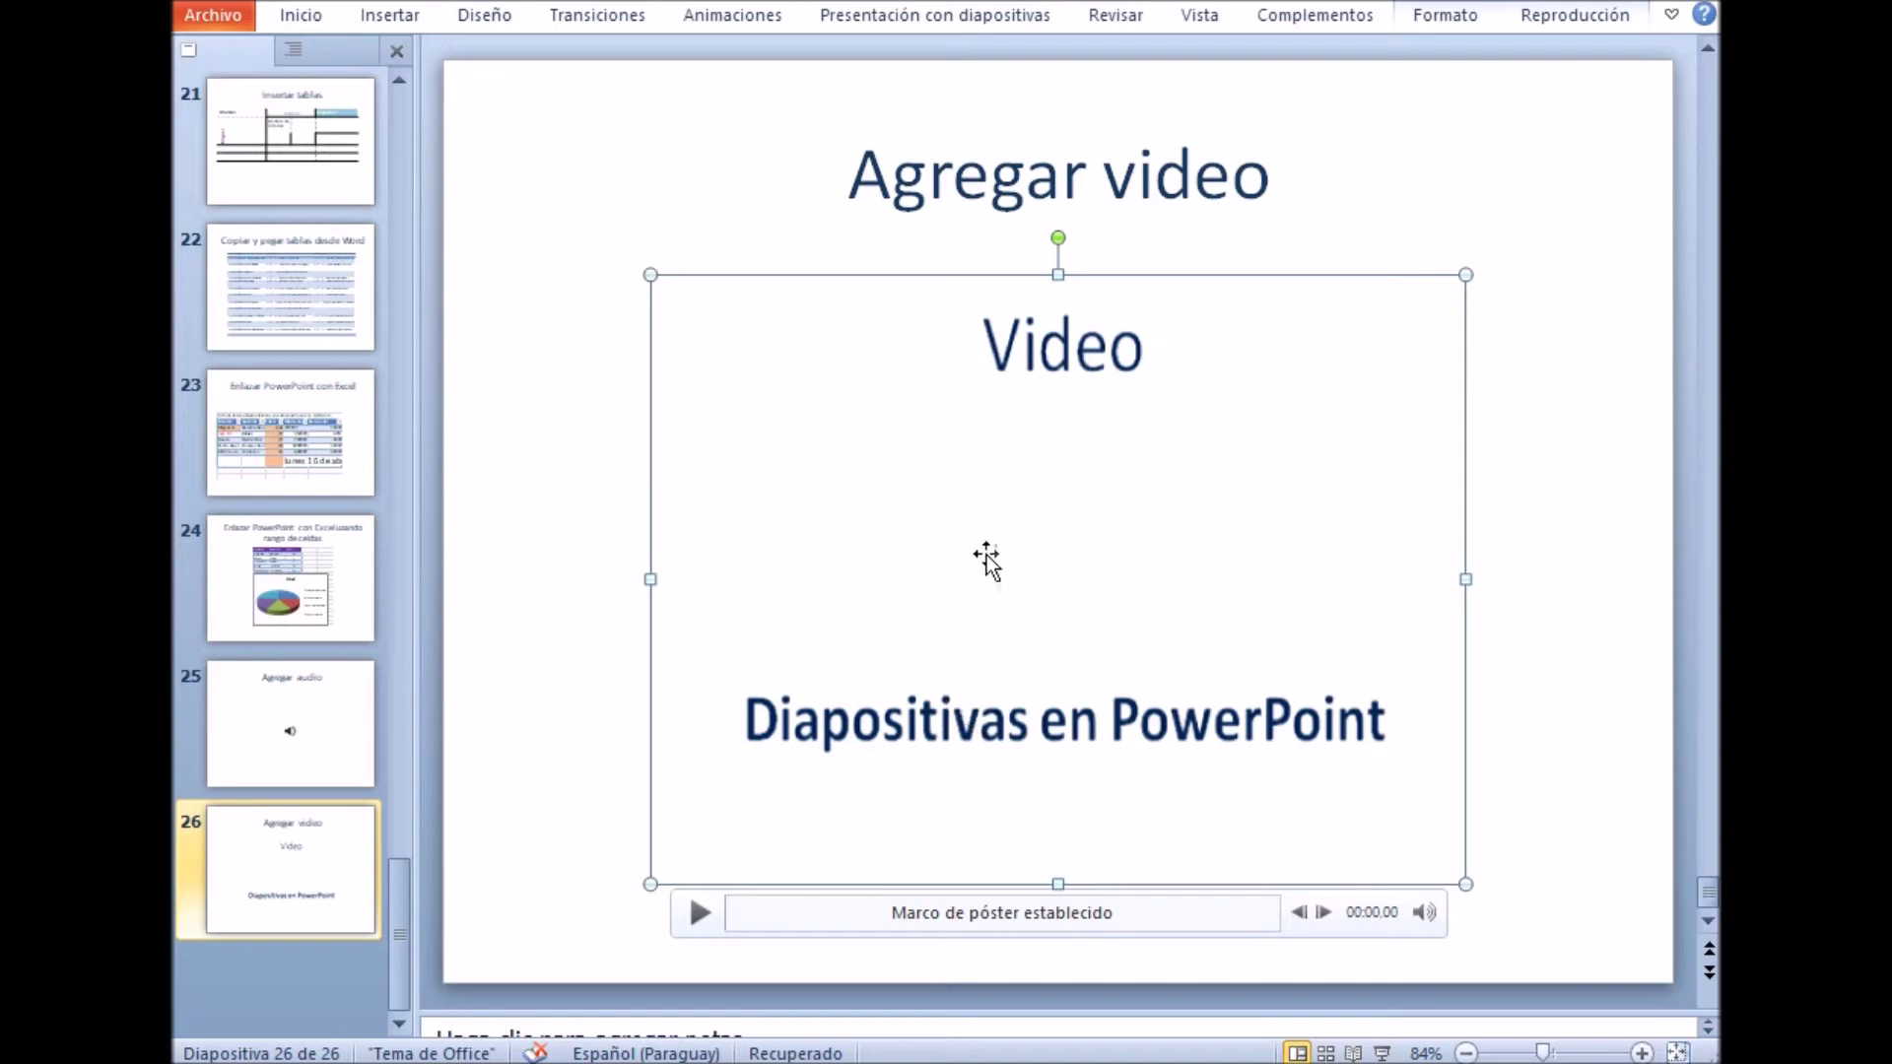
{"action": "left_click", "coordinate": [703, 913]}
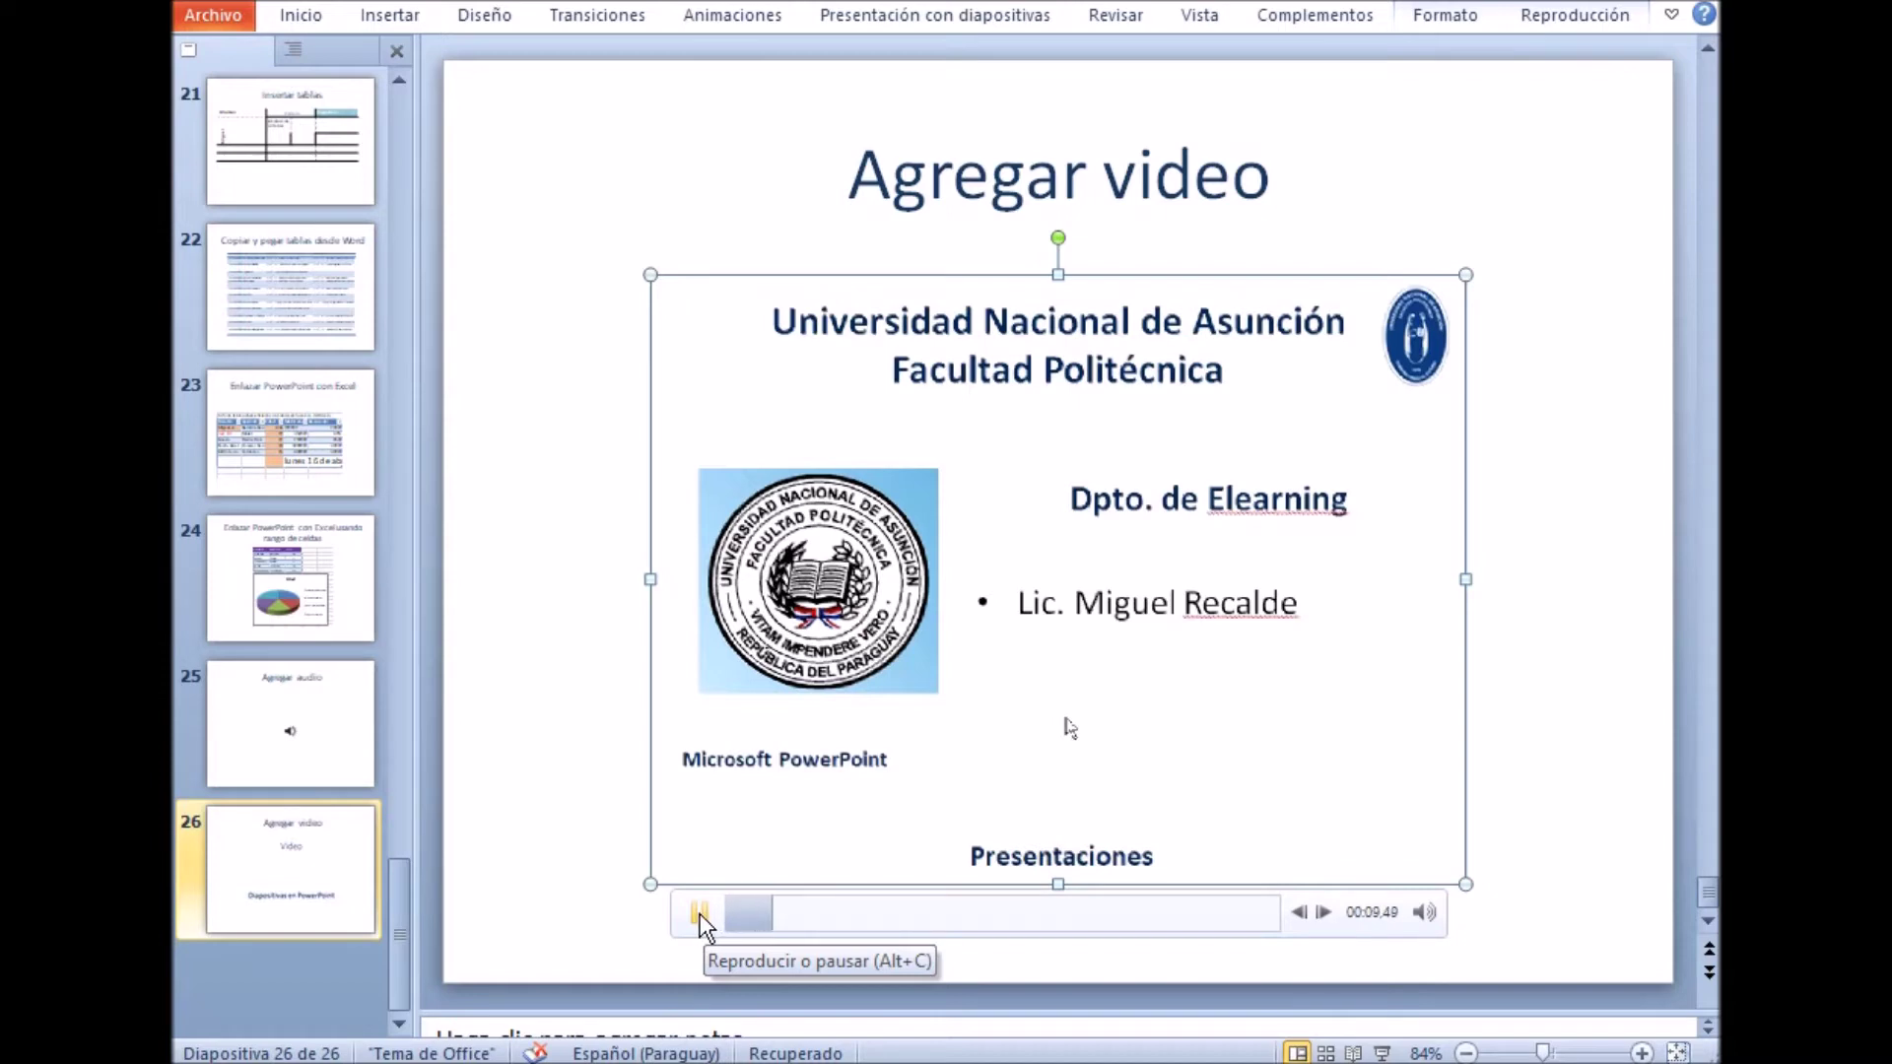
Pause the preview and give the video a thin theme-colour border.
{"action": "left_click", "coordinate": [699, 913]}
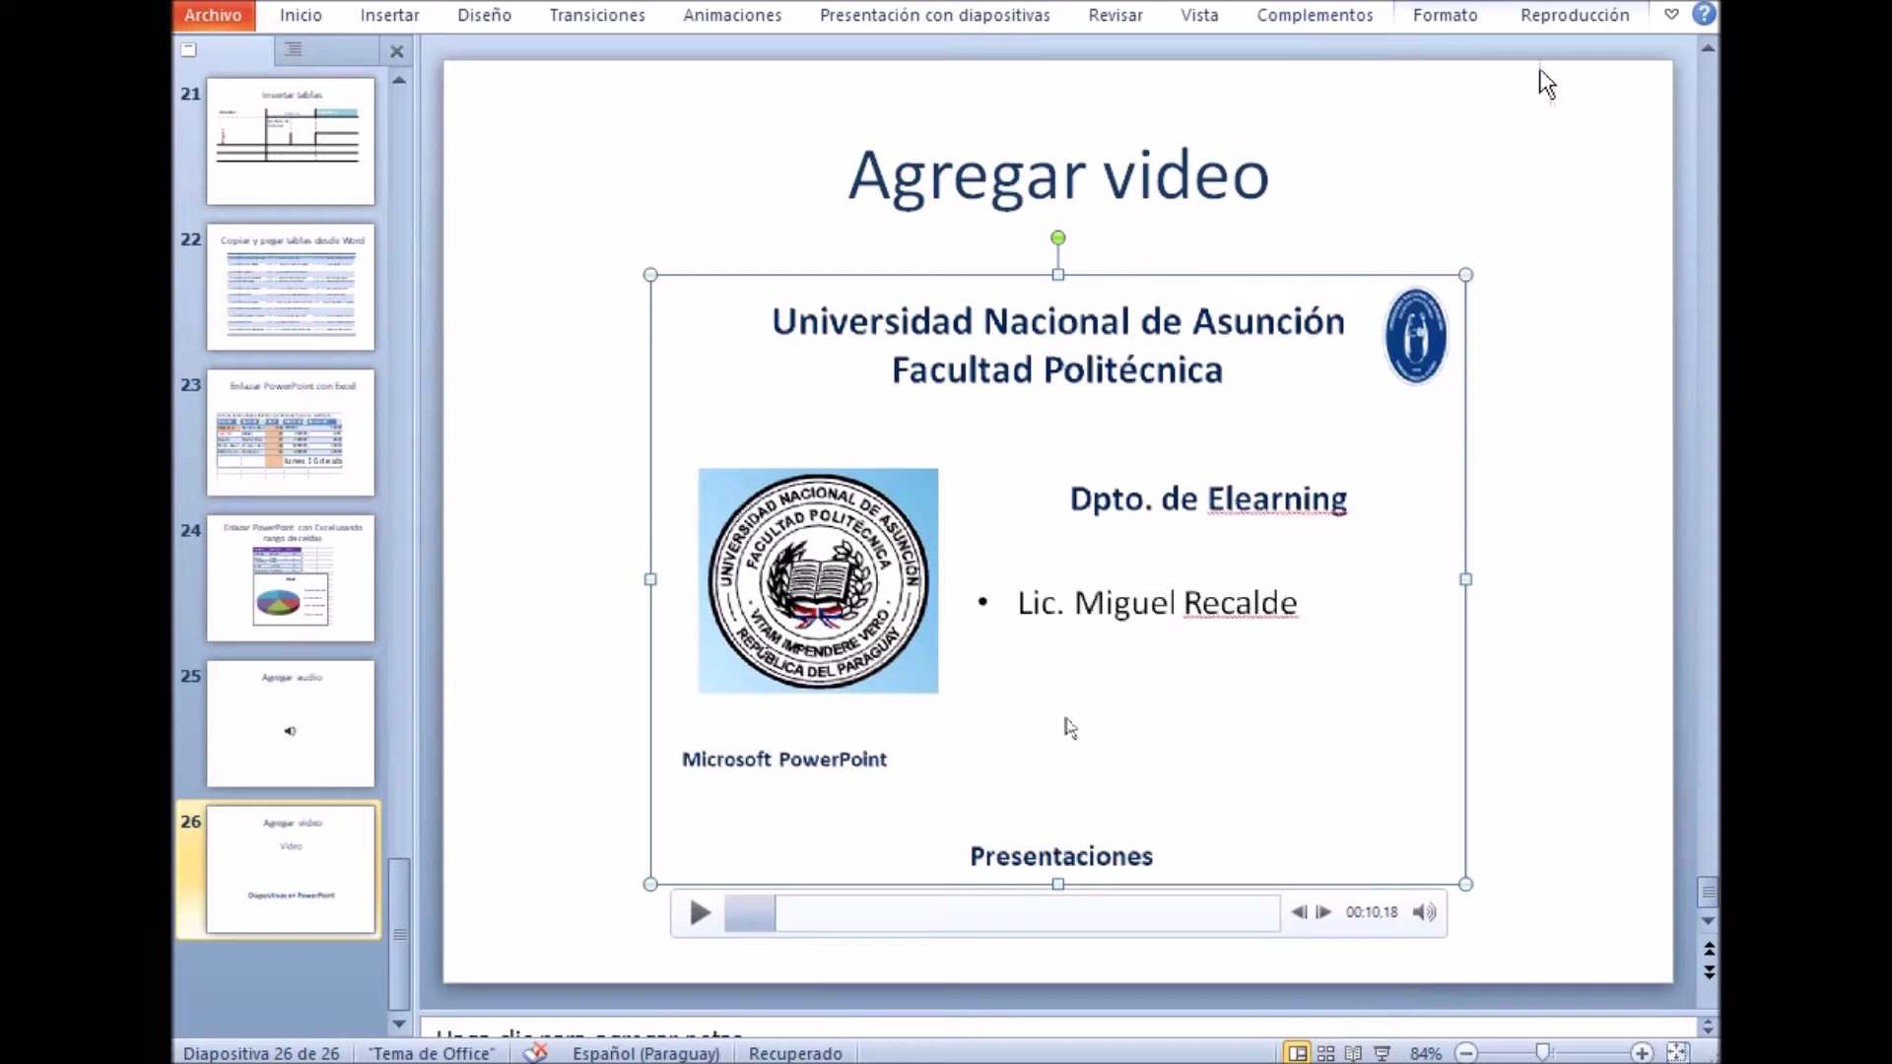
{"action": "left_click", "coordinate": [1476, 16]}
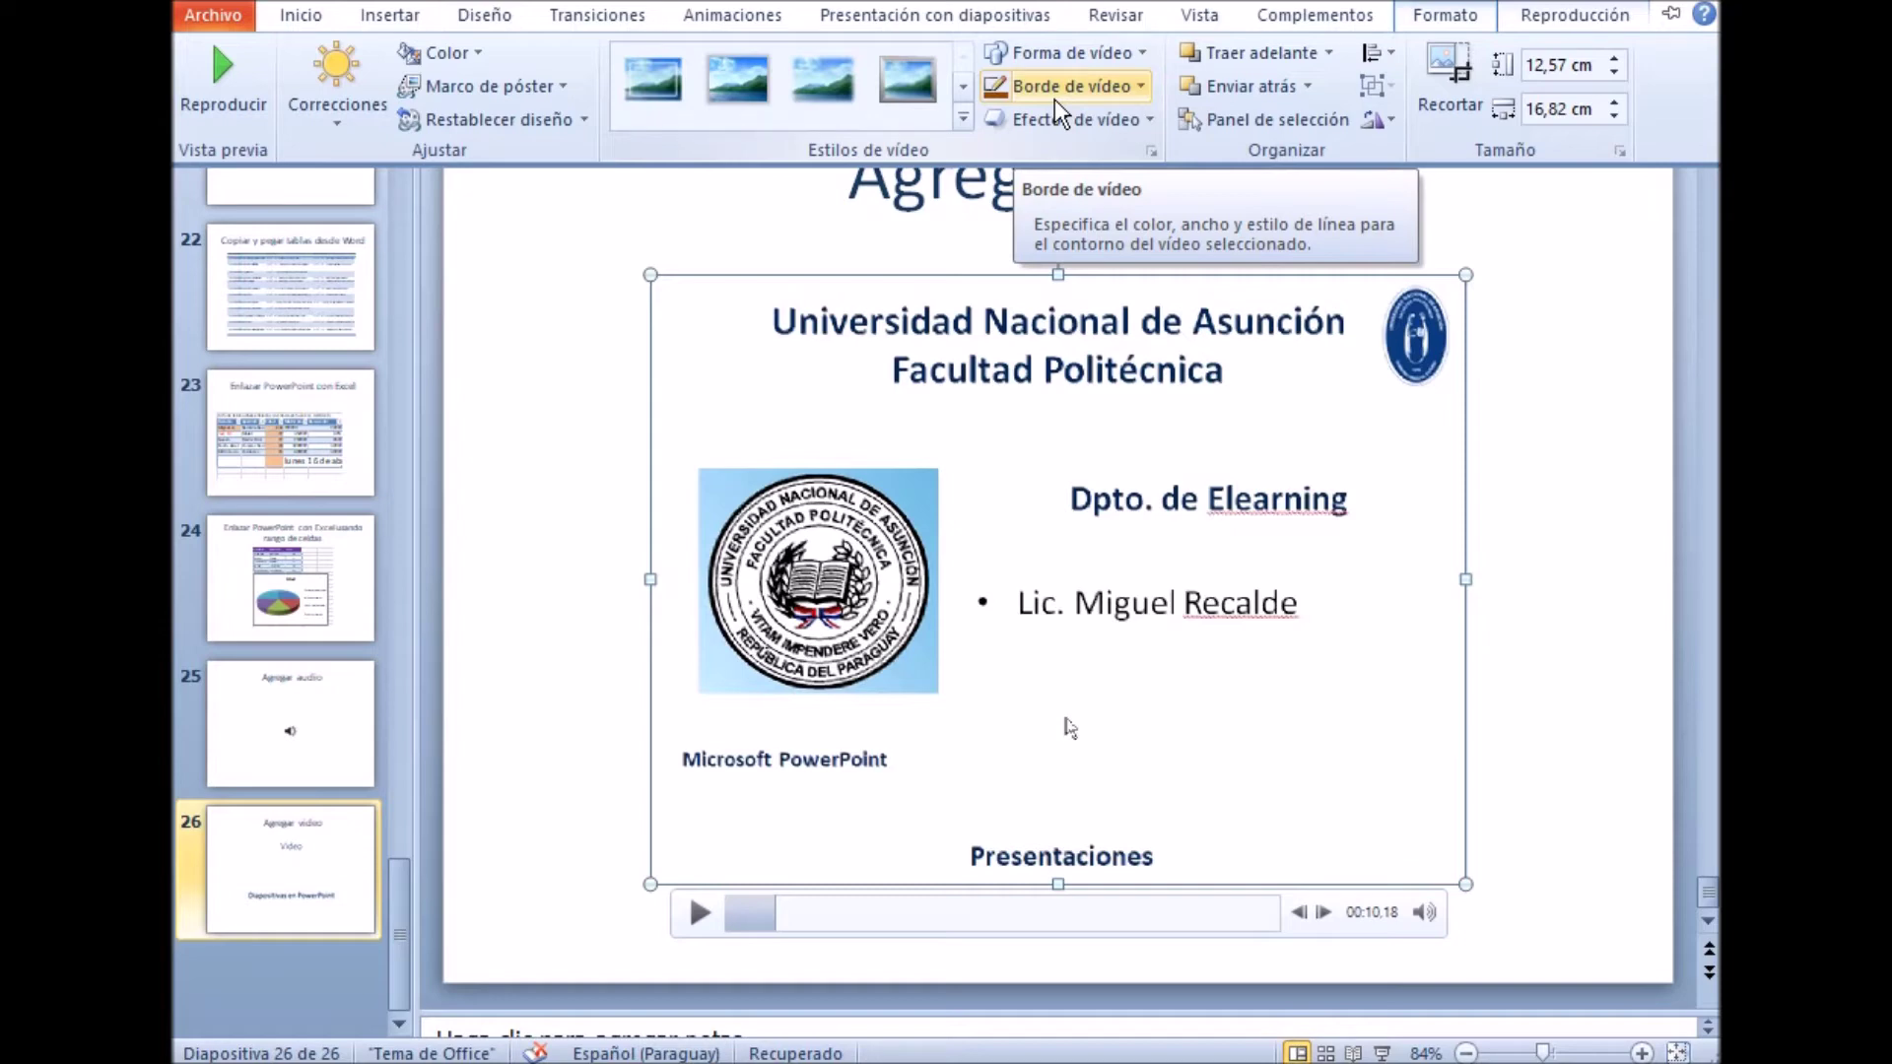
{"action": "left_click", "coordinate": [1141, 86]}
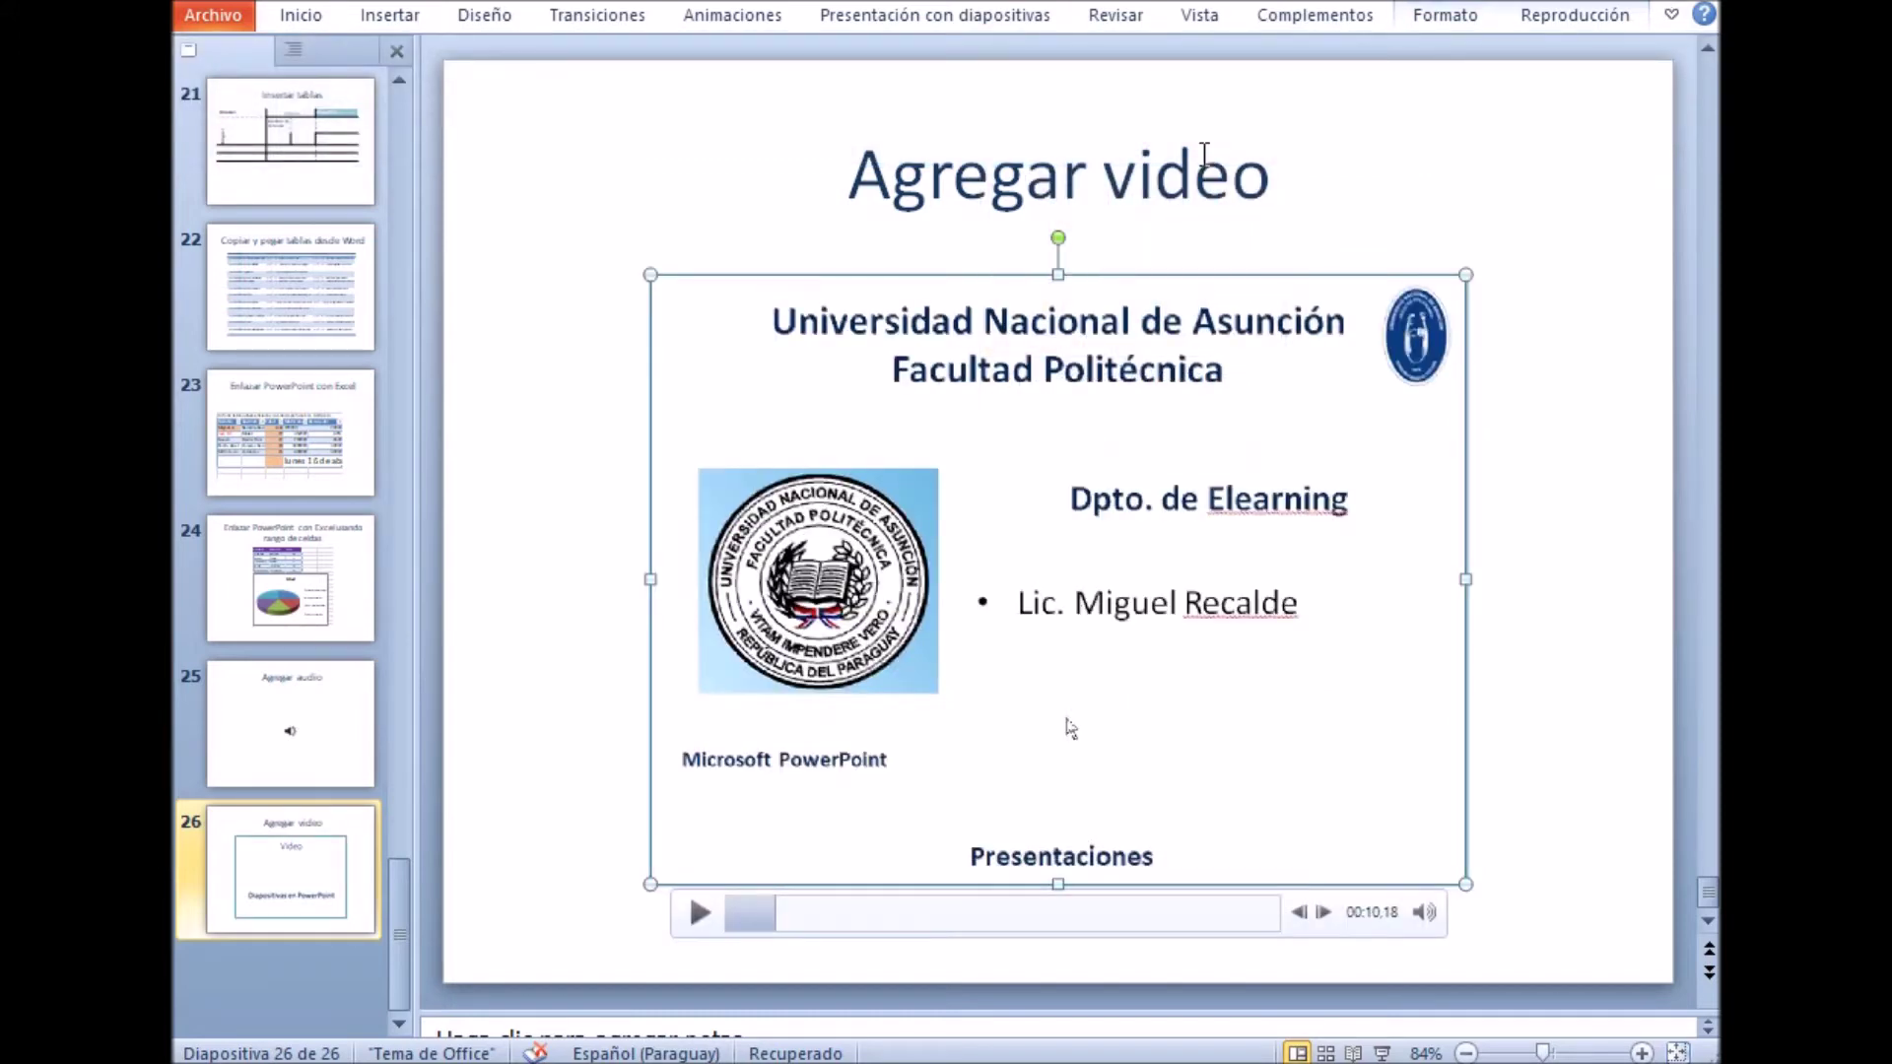
{"action": "left_click", "coordinate": [1464, 20]}
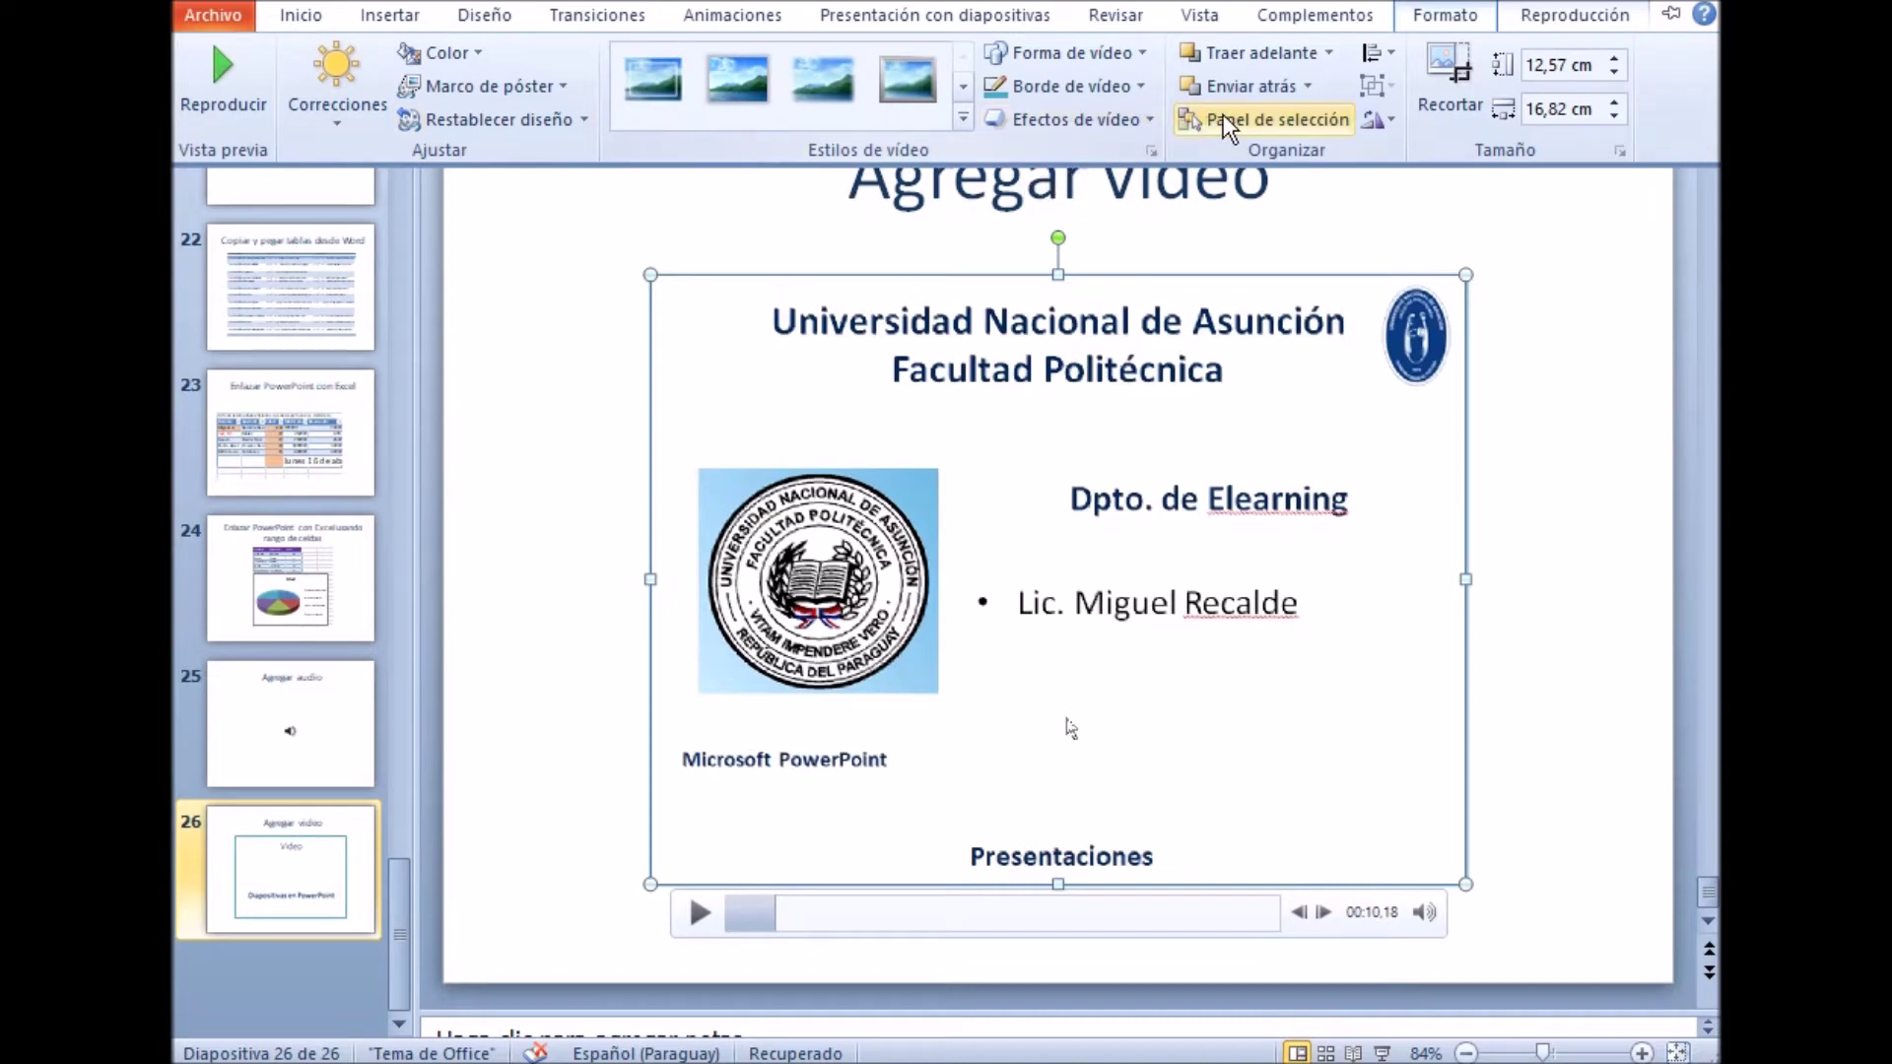
{"action": "left_click", "coordinate": [1543, 18]}
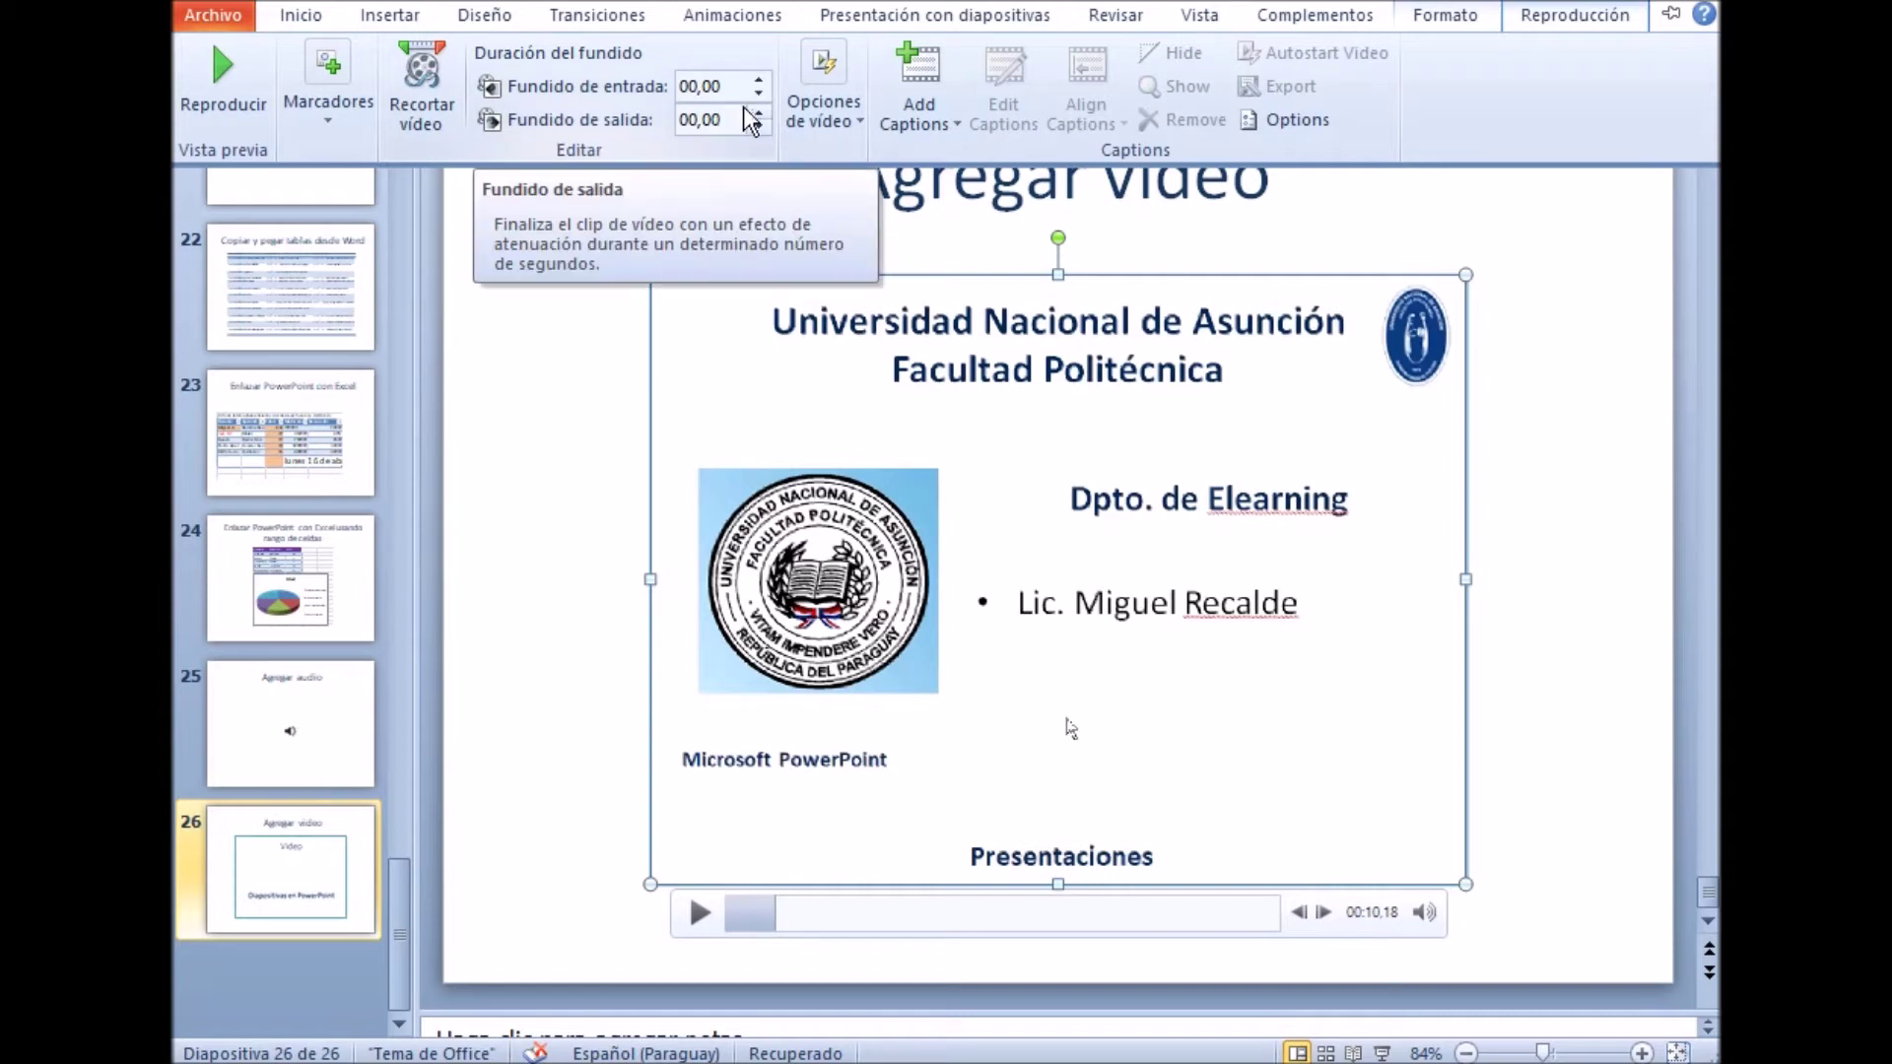
Set the video's fade in to 00,50 and fade out to 00,25, and add a bookmark near the start.
{"action": "left_click", "coordinate": [759, 80]}
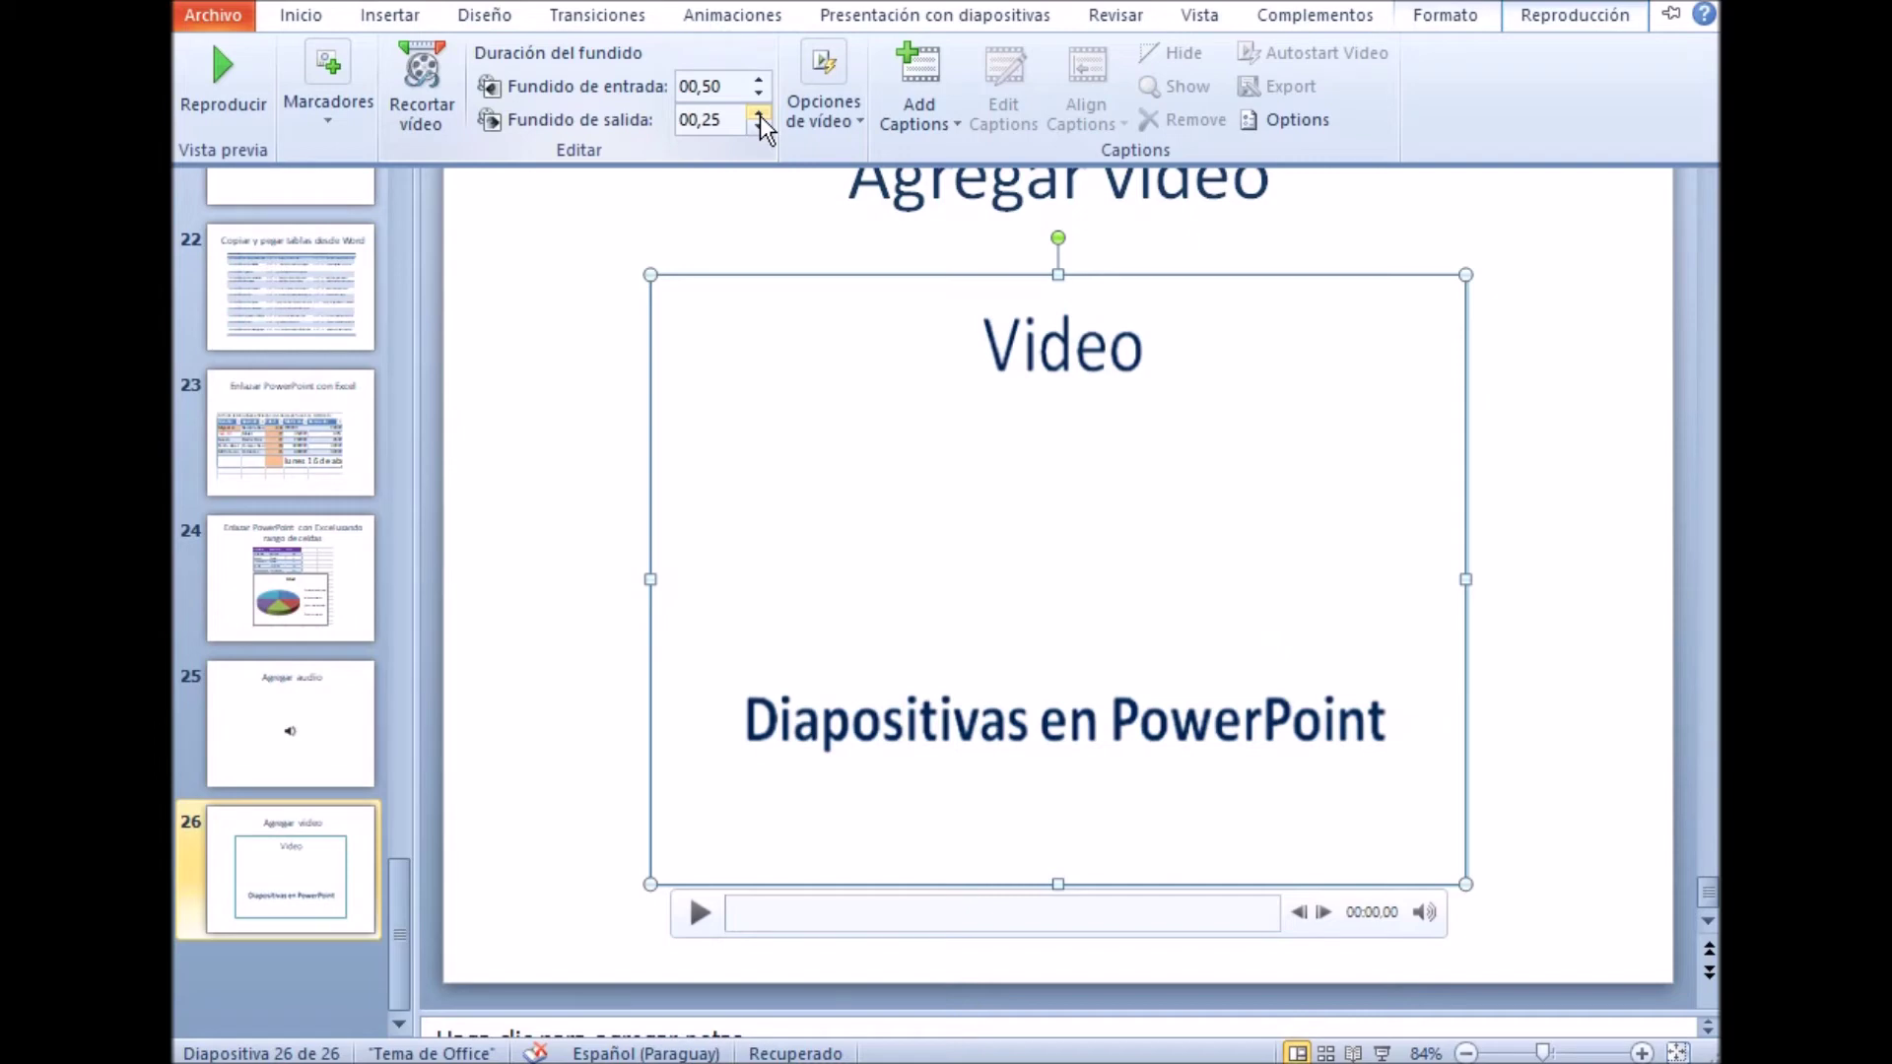
{"action": "left_click", "coordinate": [332, 119]}
{"action": "left_click", "coordinate": [333, 180]}
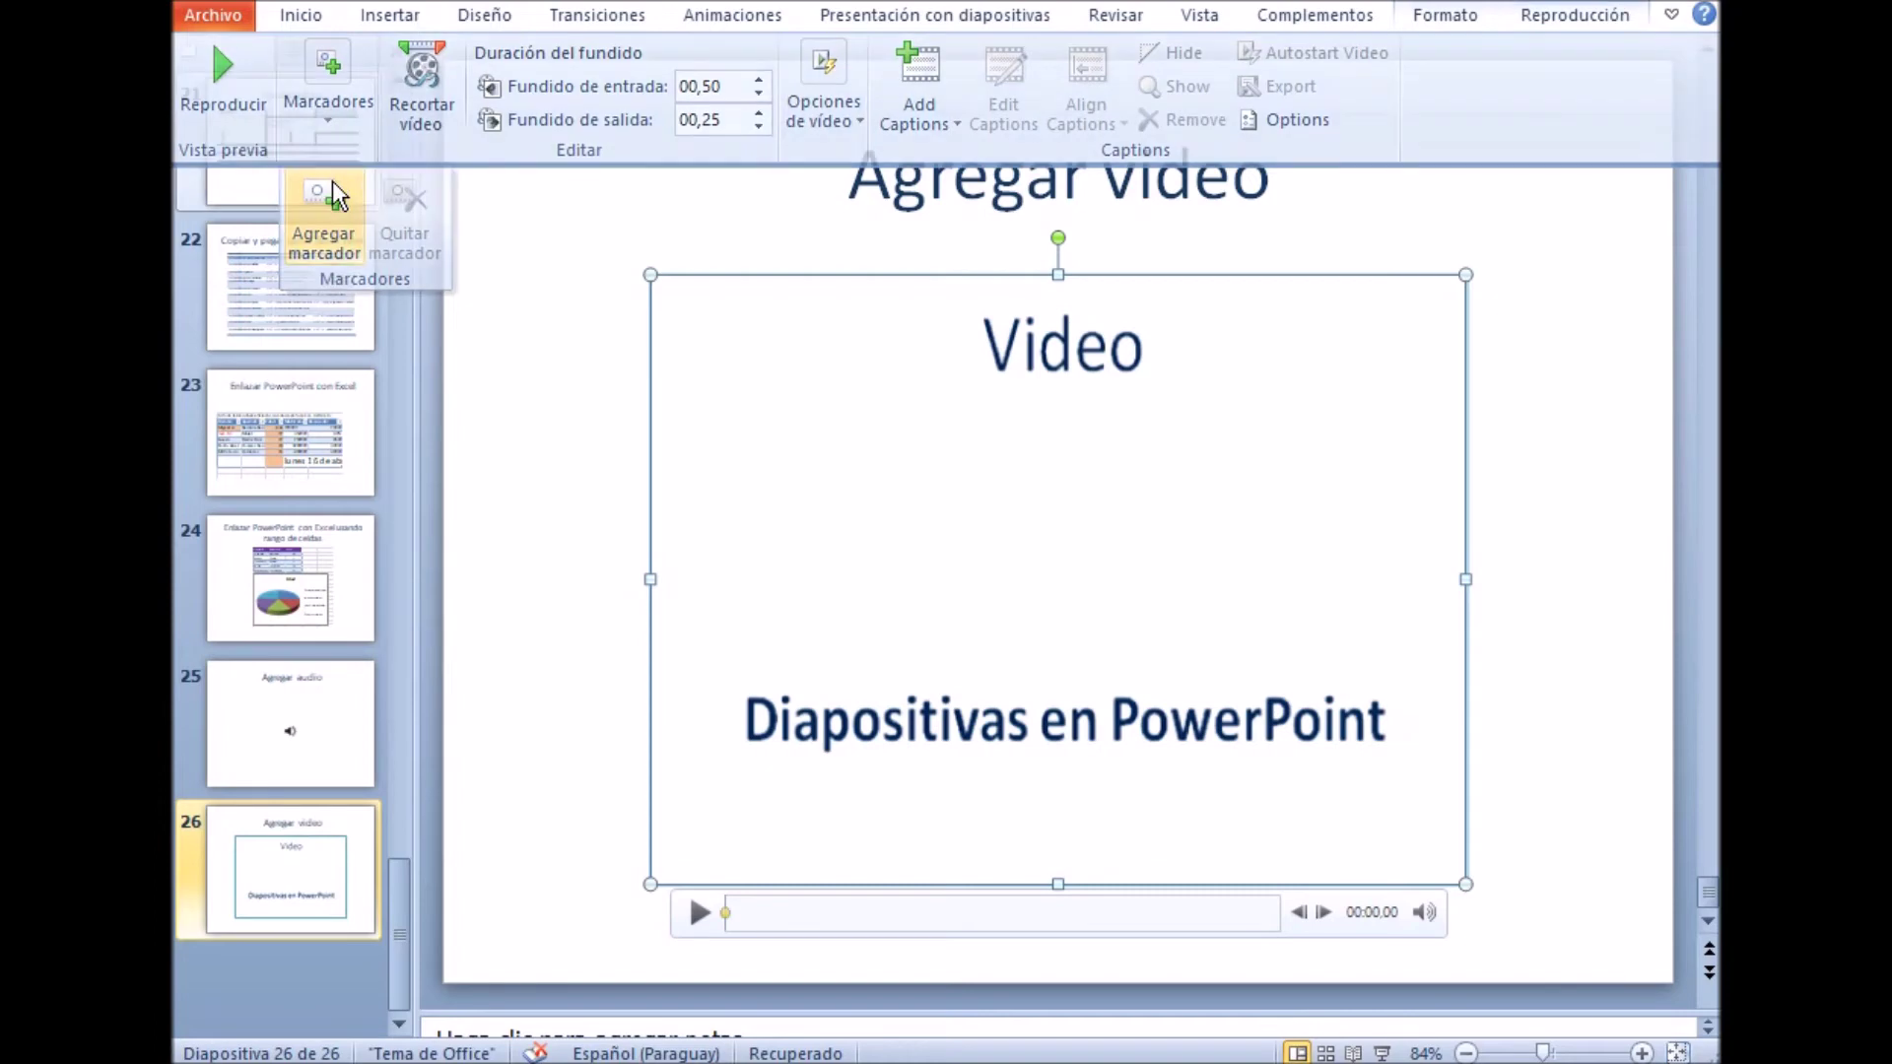
Play the video preview and pause it at 00:19,83.
{"action": "left_click", "coordinate": [697, 923]}
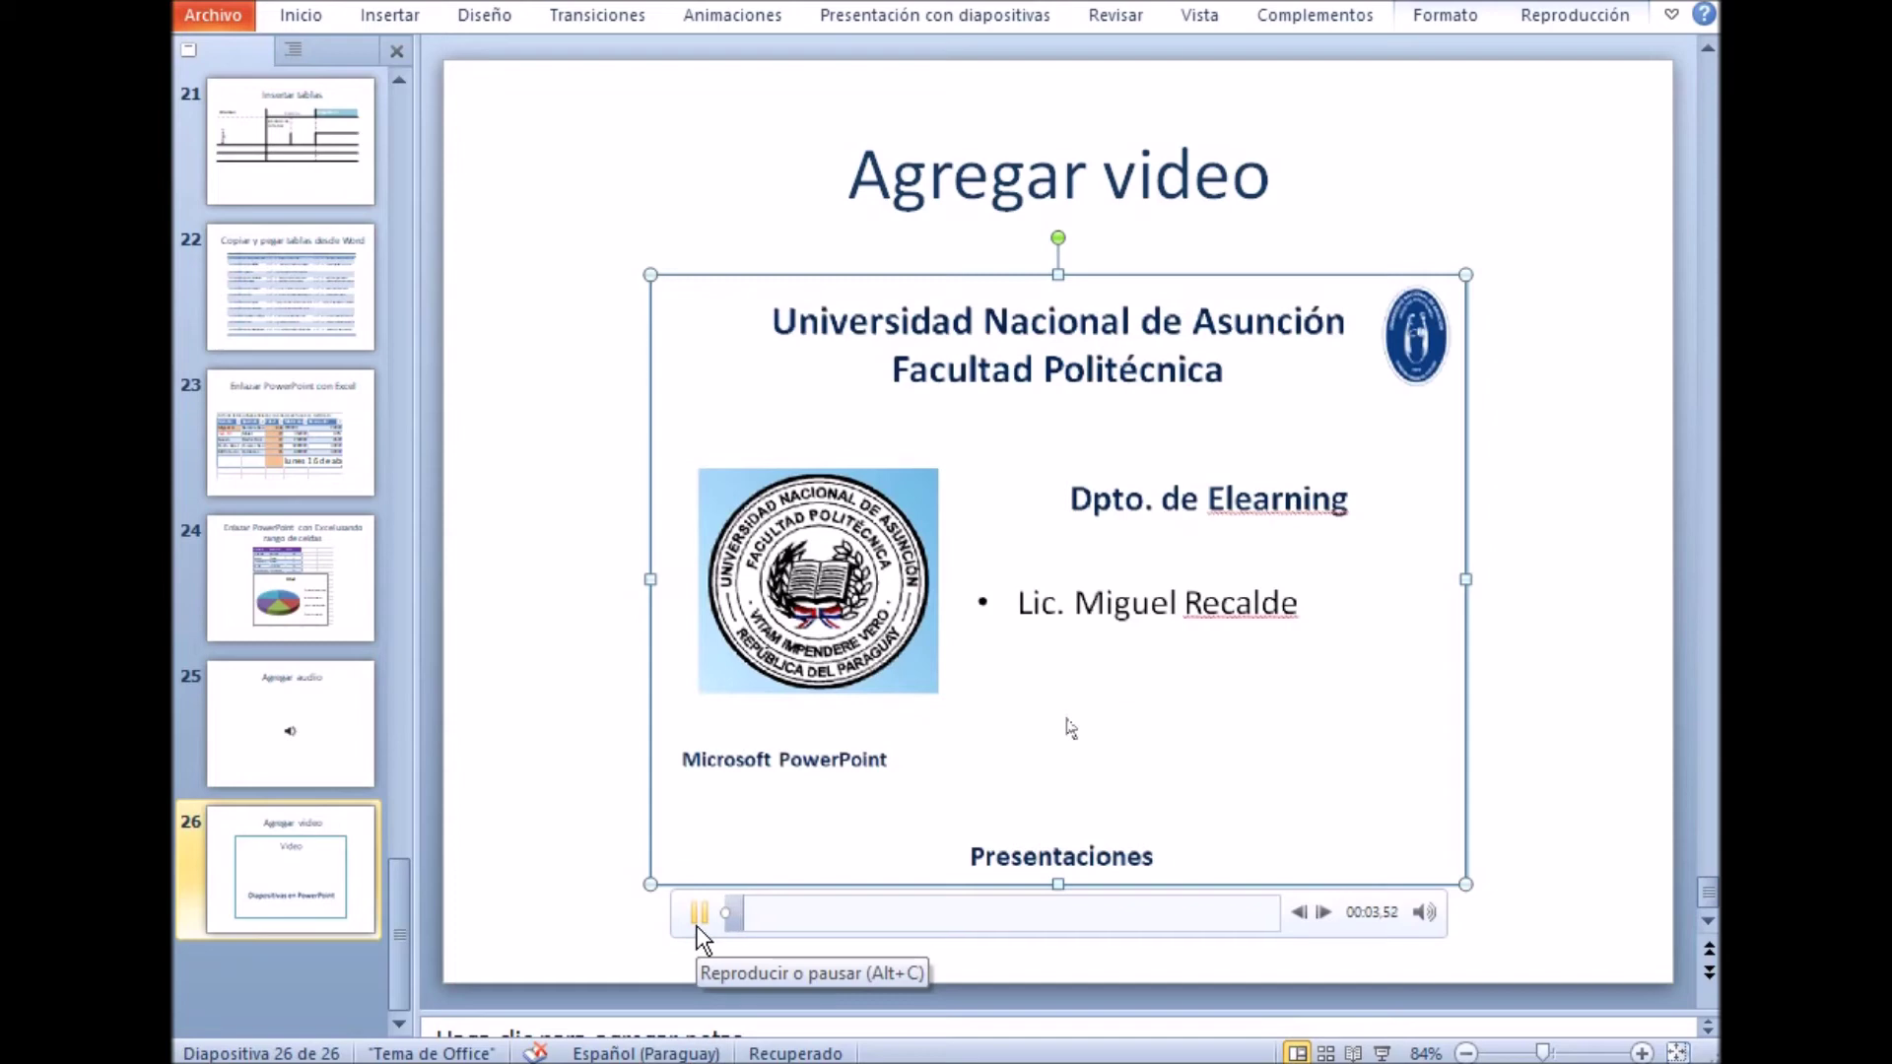
{"action": "left_click", "coordinate": [1561, 22]}
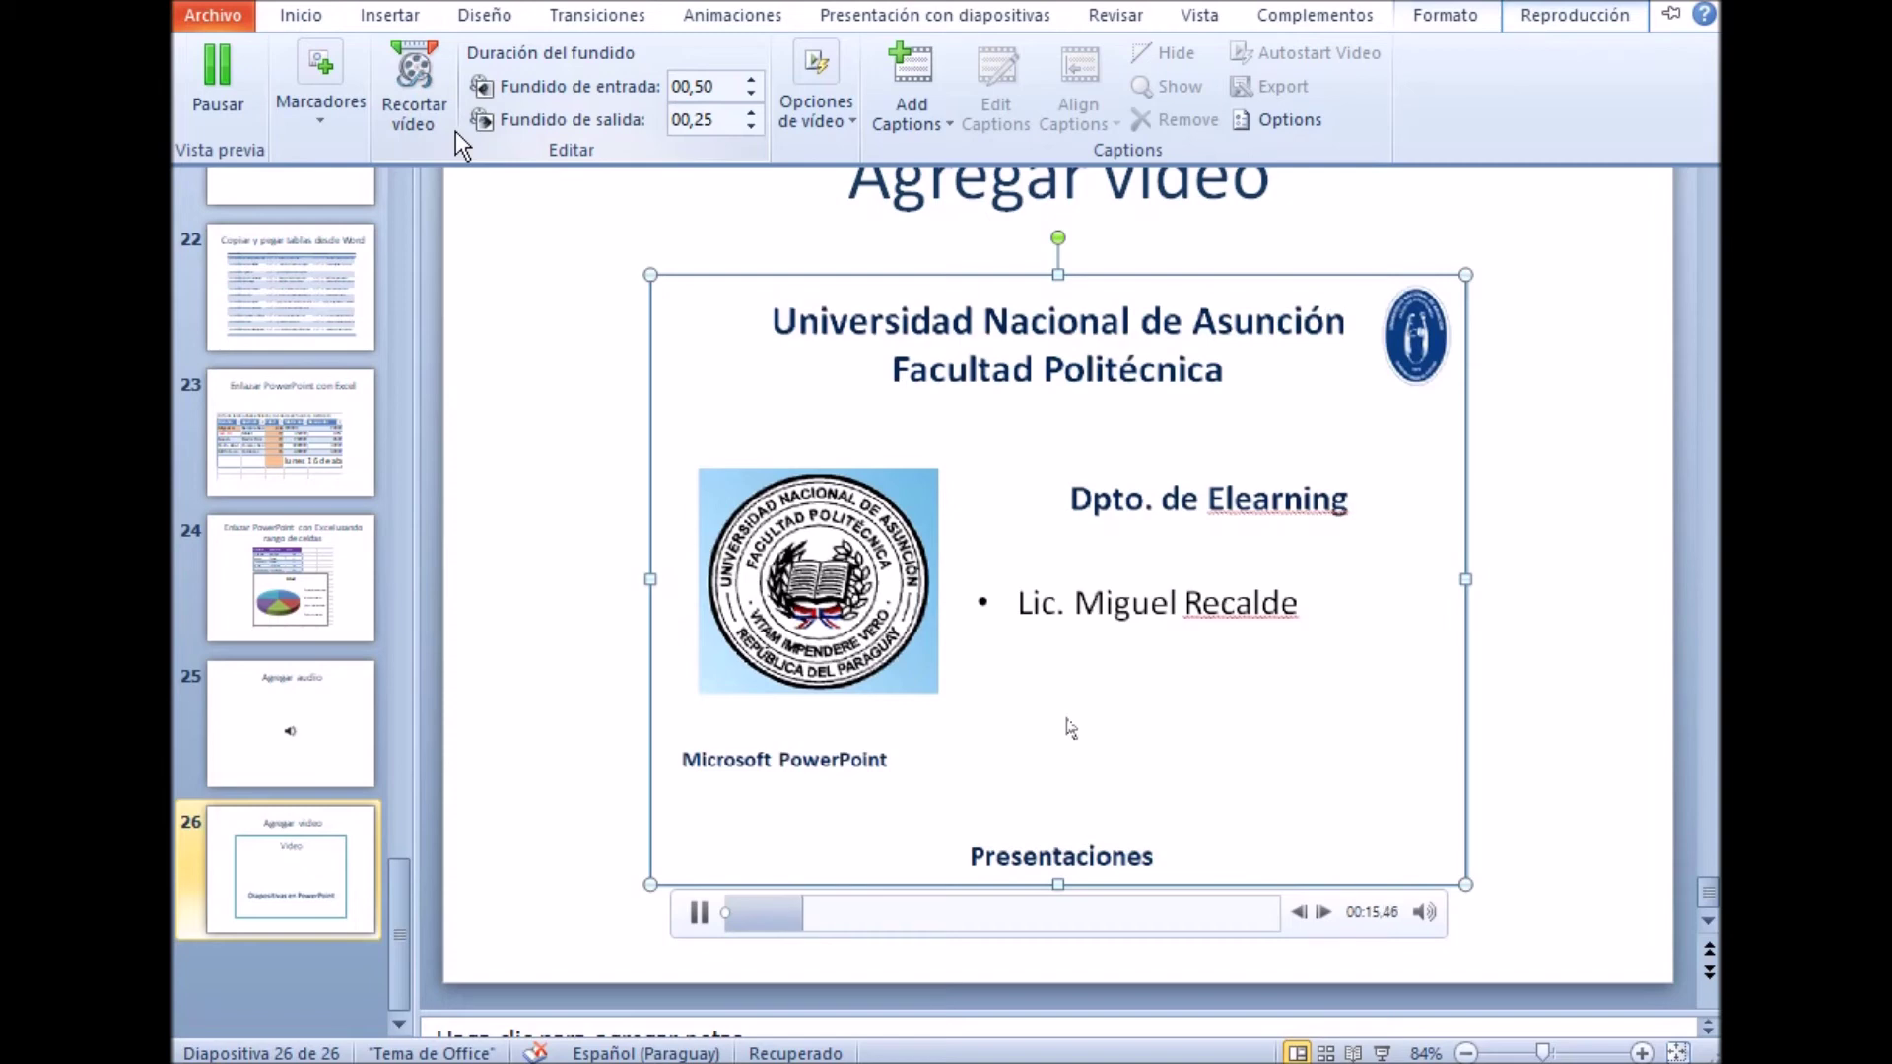
{"action": "left_click", "coordinate": [699, 920]}
{"action": "key", "text": "ctrl+F1"}
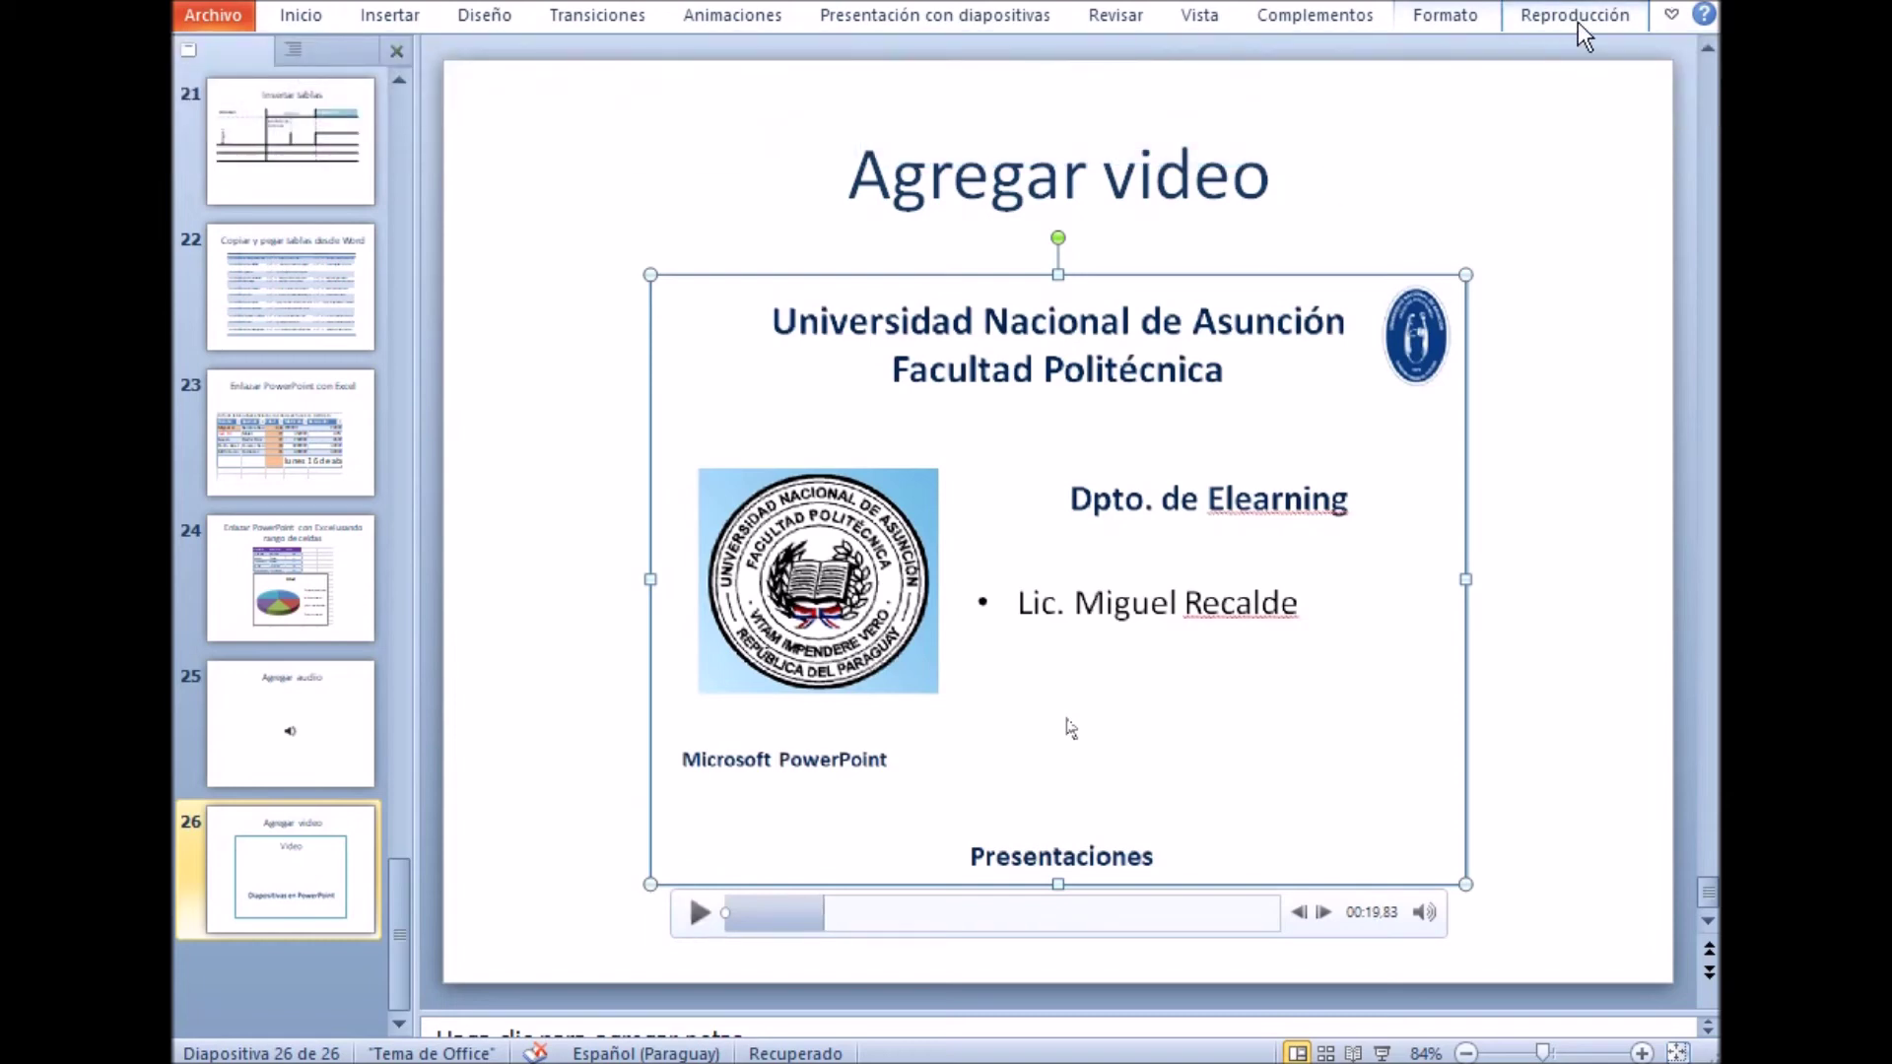
{"action": "left_click", "coordinate": [1577, 17]}
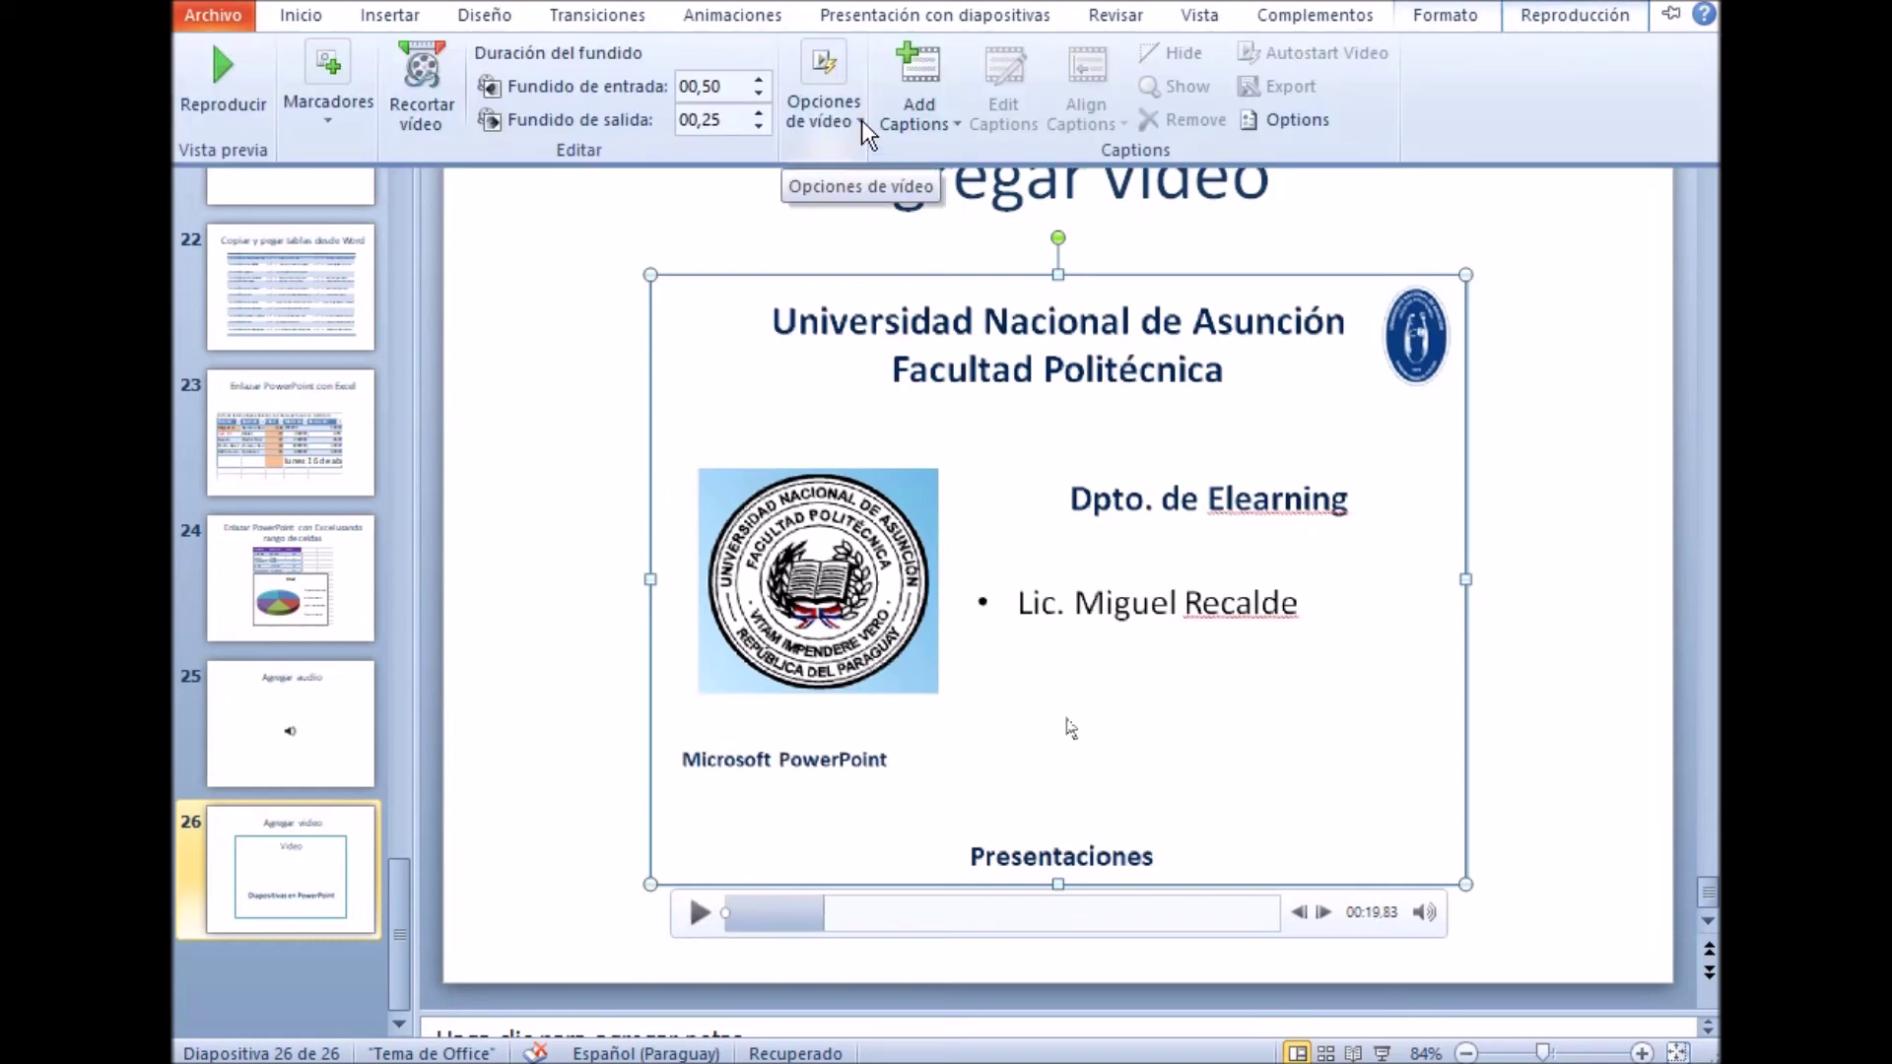
Keep Start as 'On Click', enable Play Full Screen, and recheck the video options.
{"action": "left_click", "coordinate": [862, 120]}
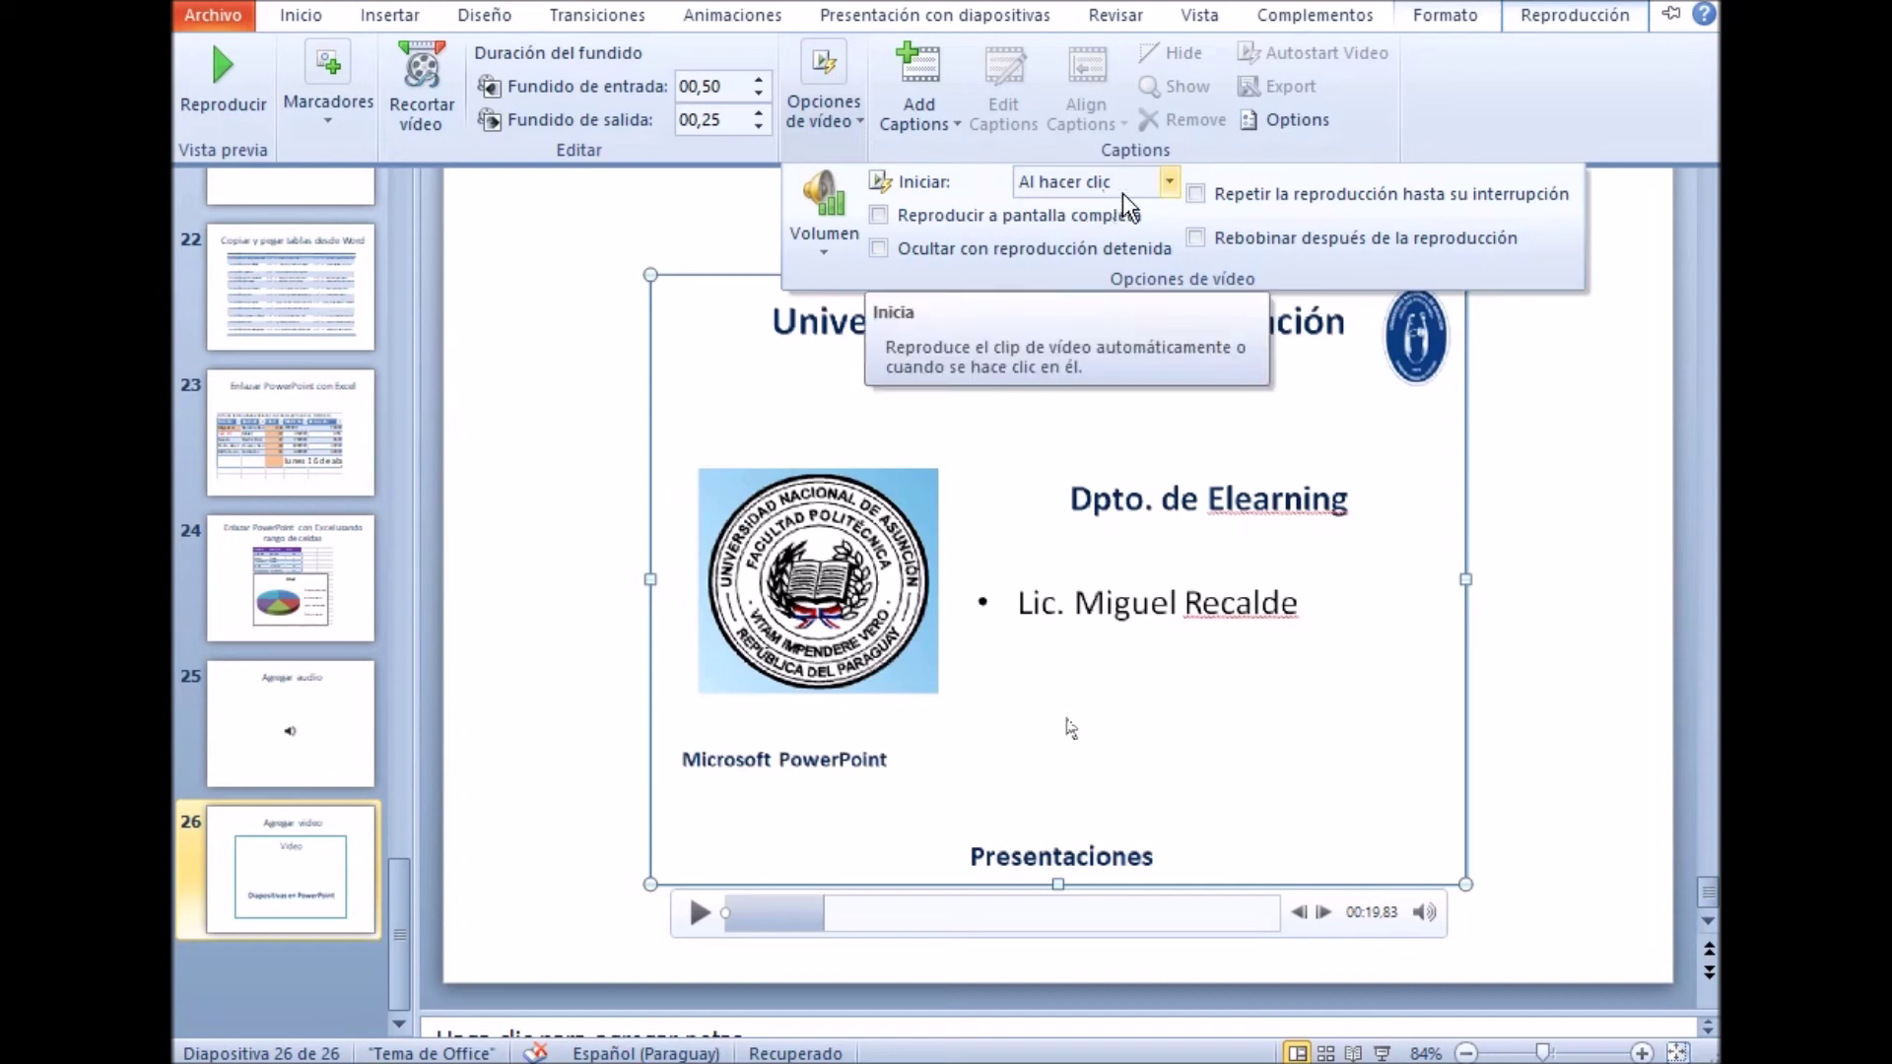
{"action": "left_click", "coordinate": [1170, 182]}
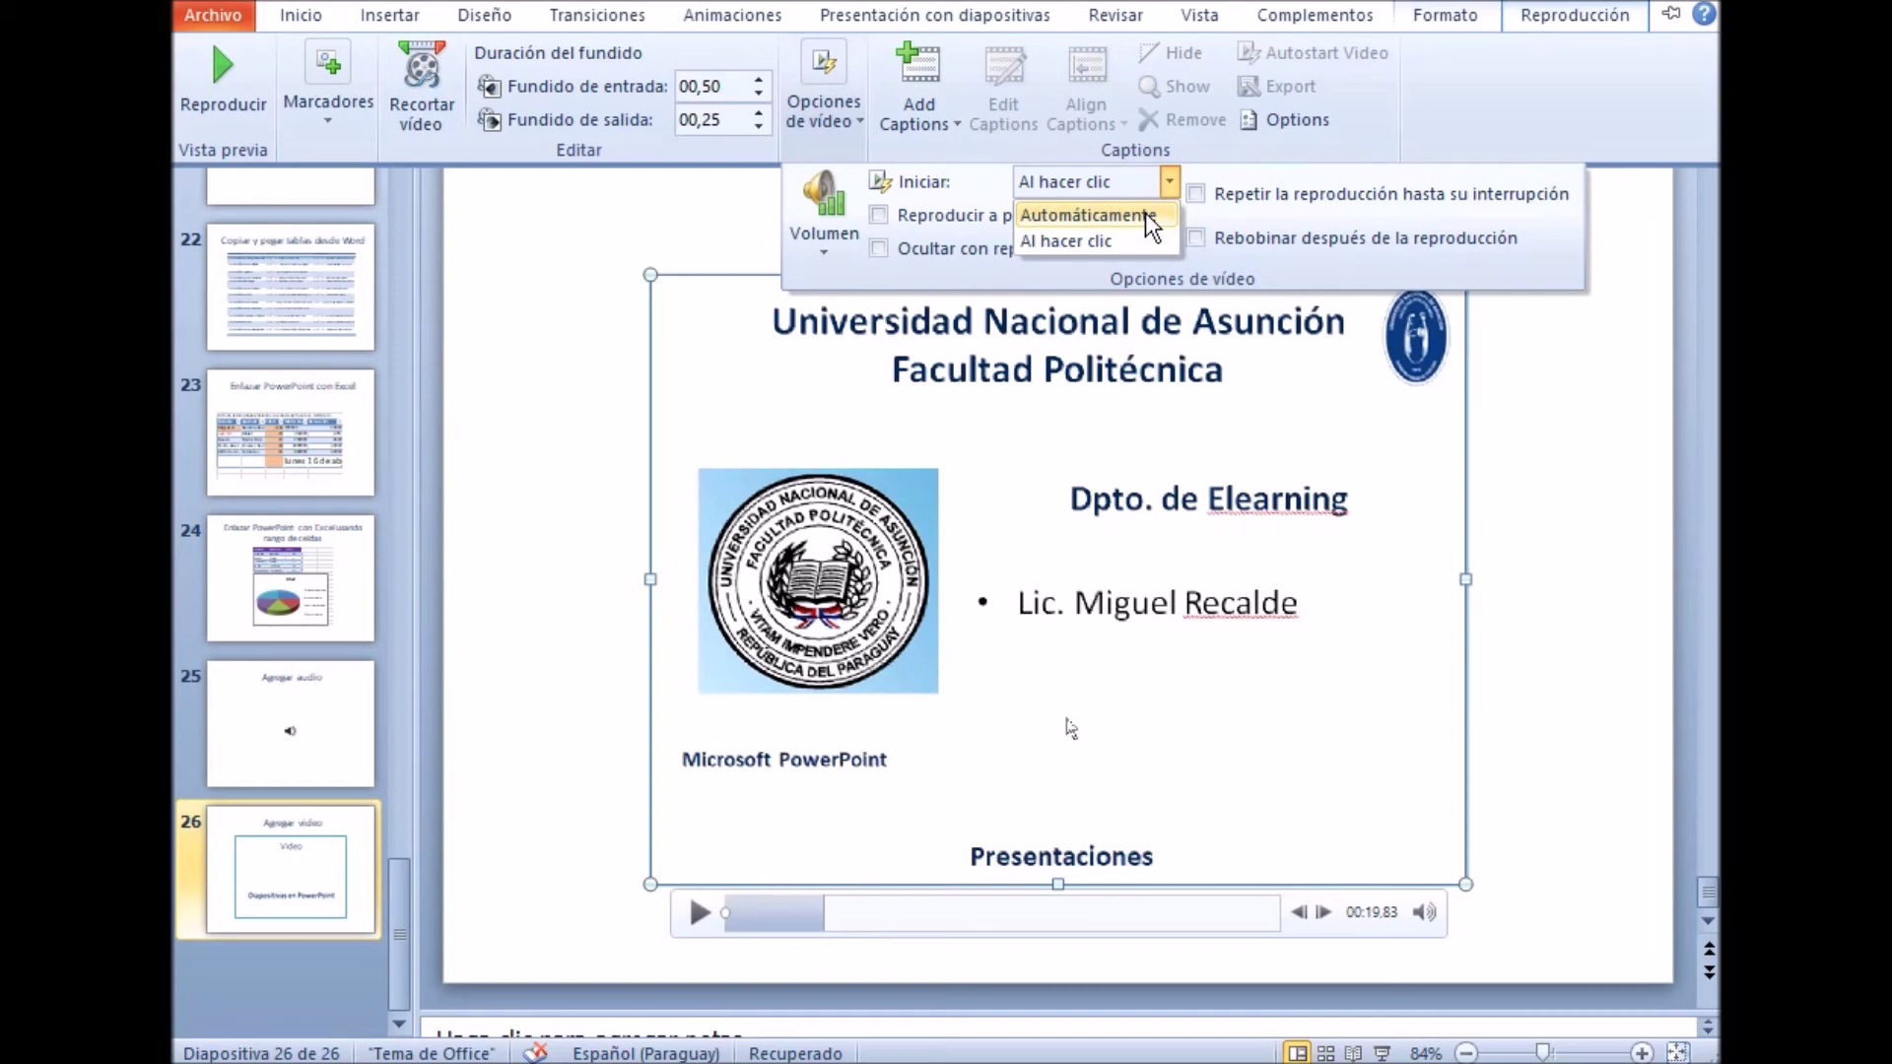
{"action": "left_click", "coordinate": [979, 212]}
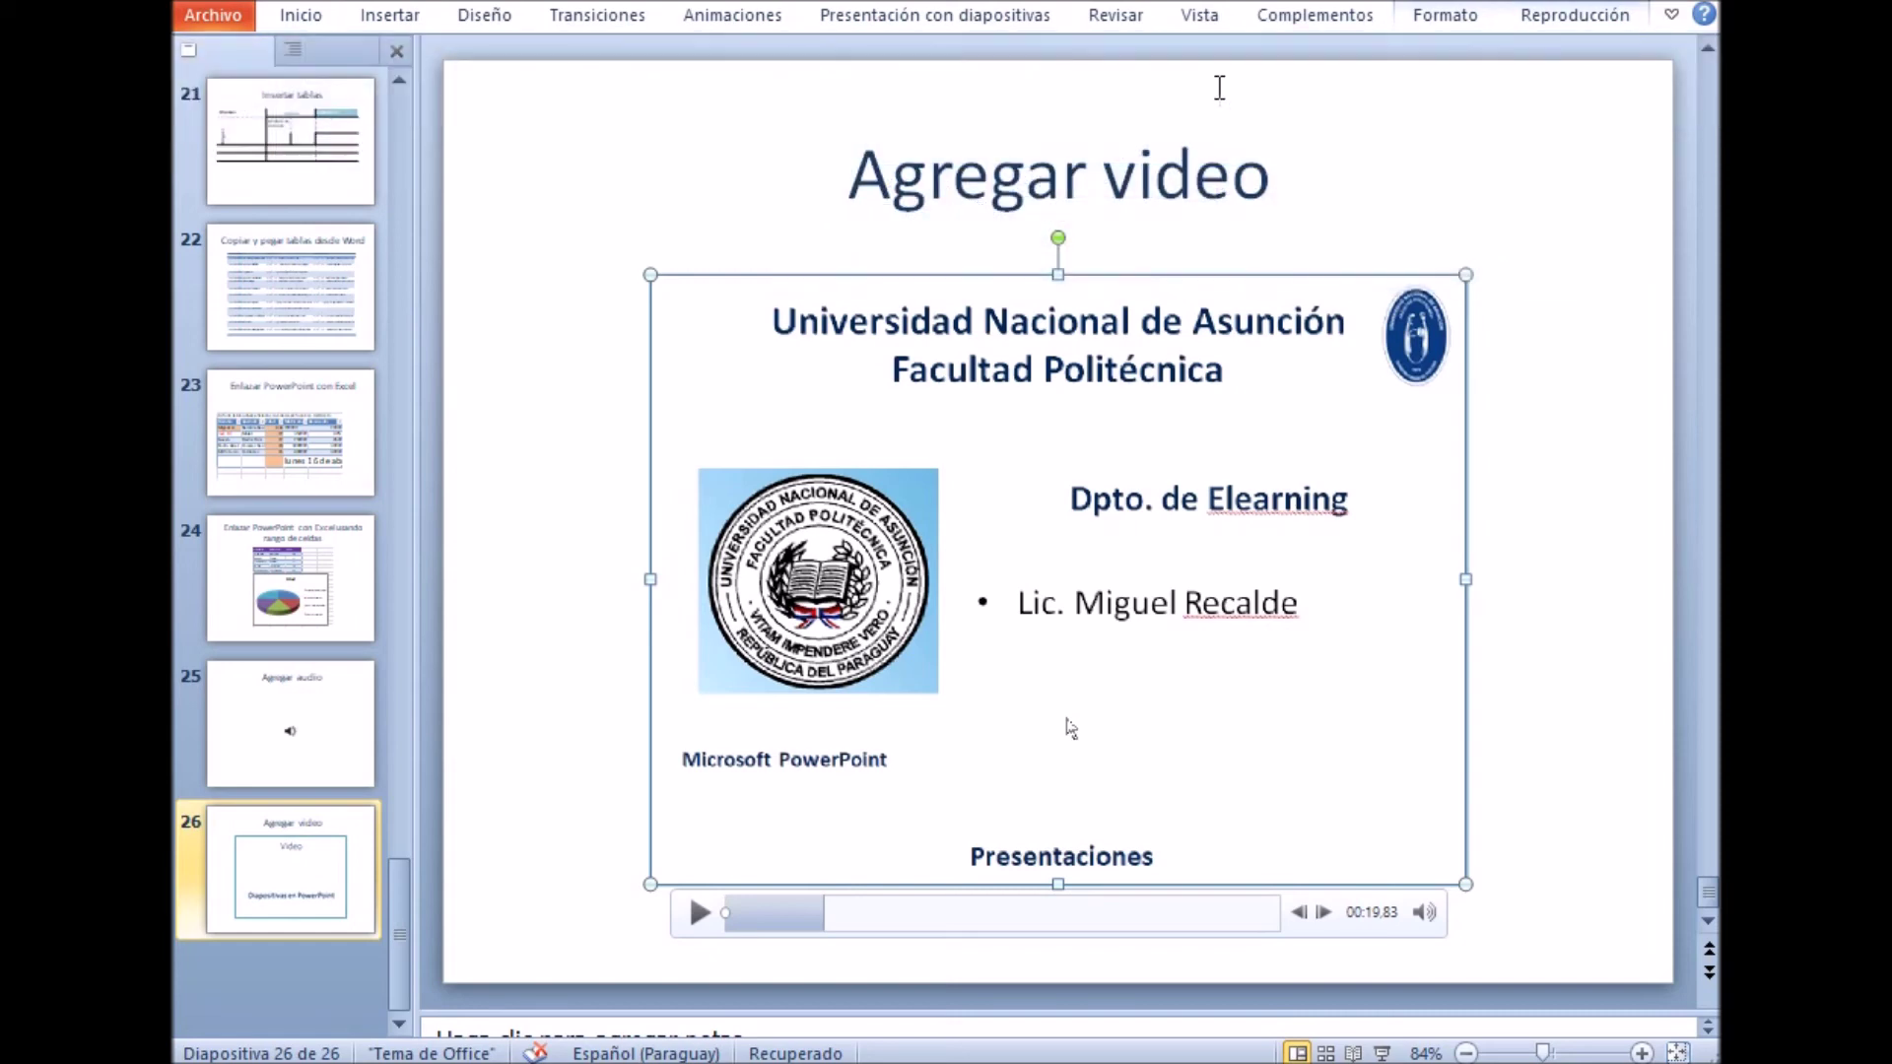
{"action": "left_click", "coordinate": [1539, 12]}
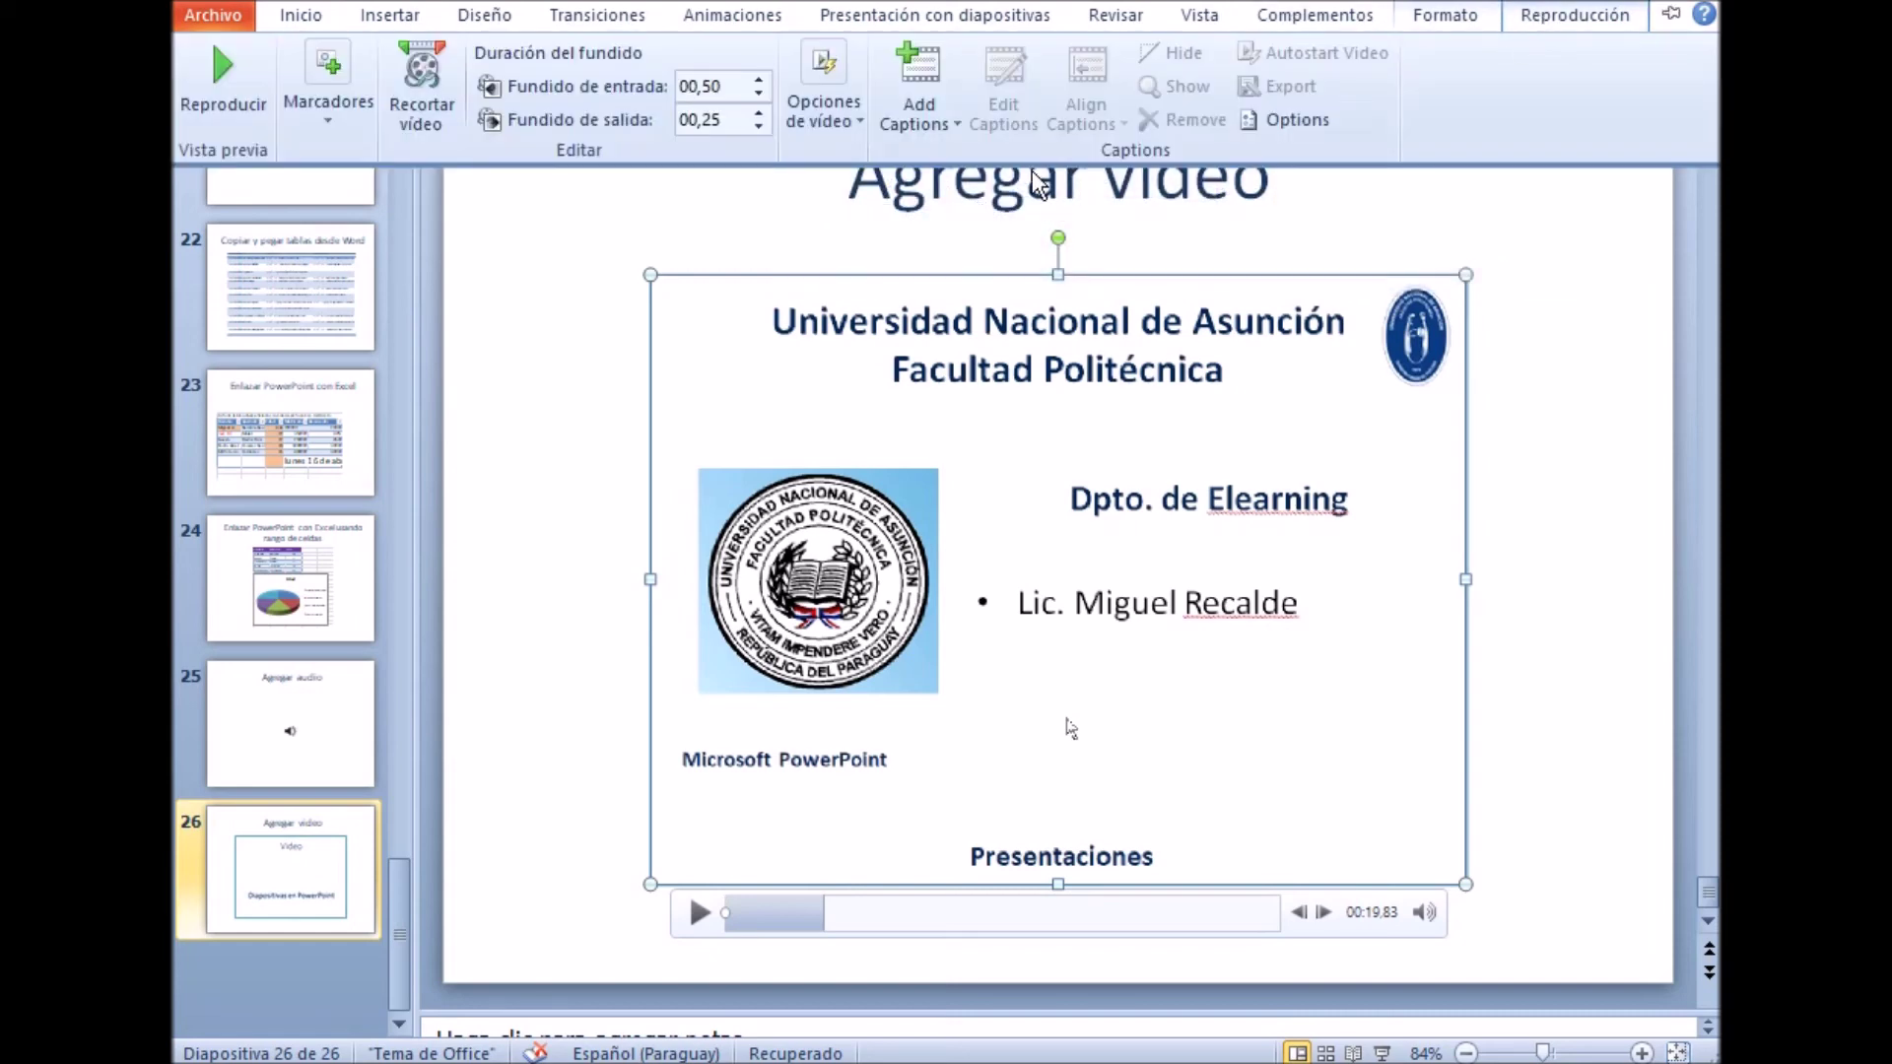
{"action": "left_click", "coordinate": [863, 124]}
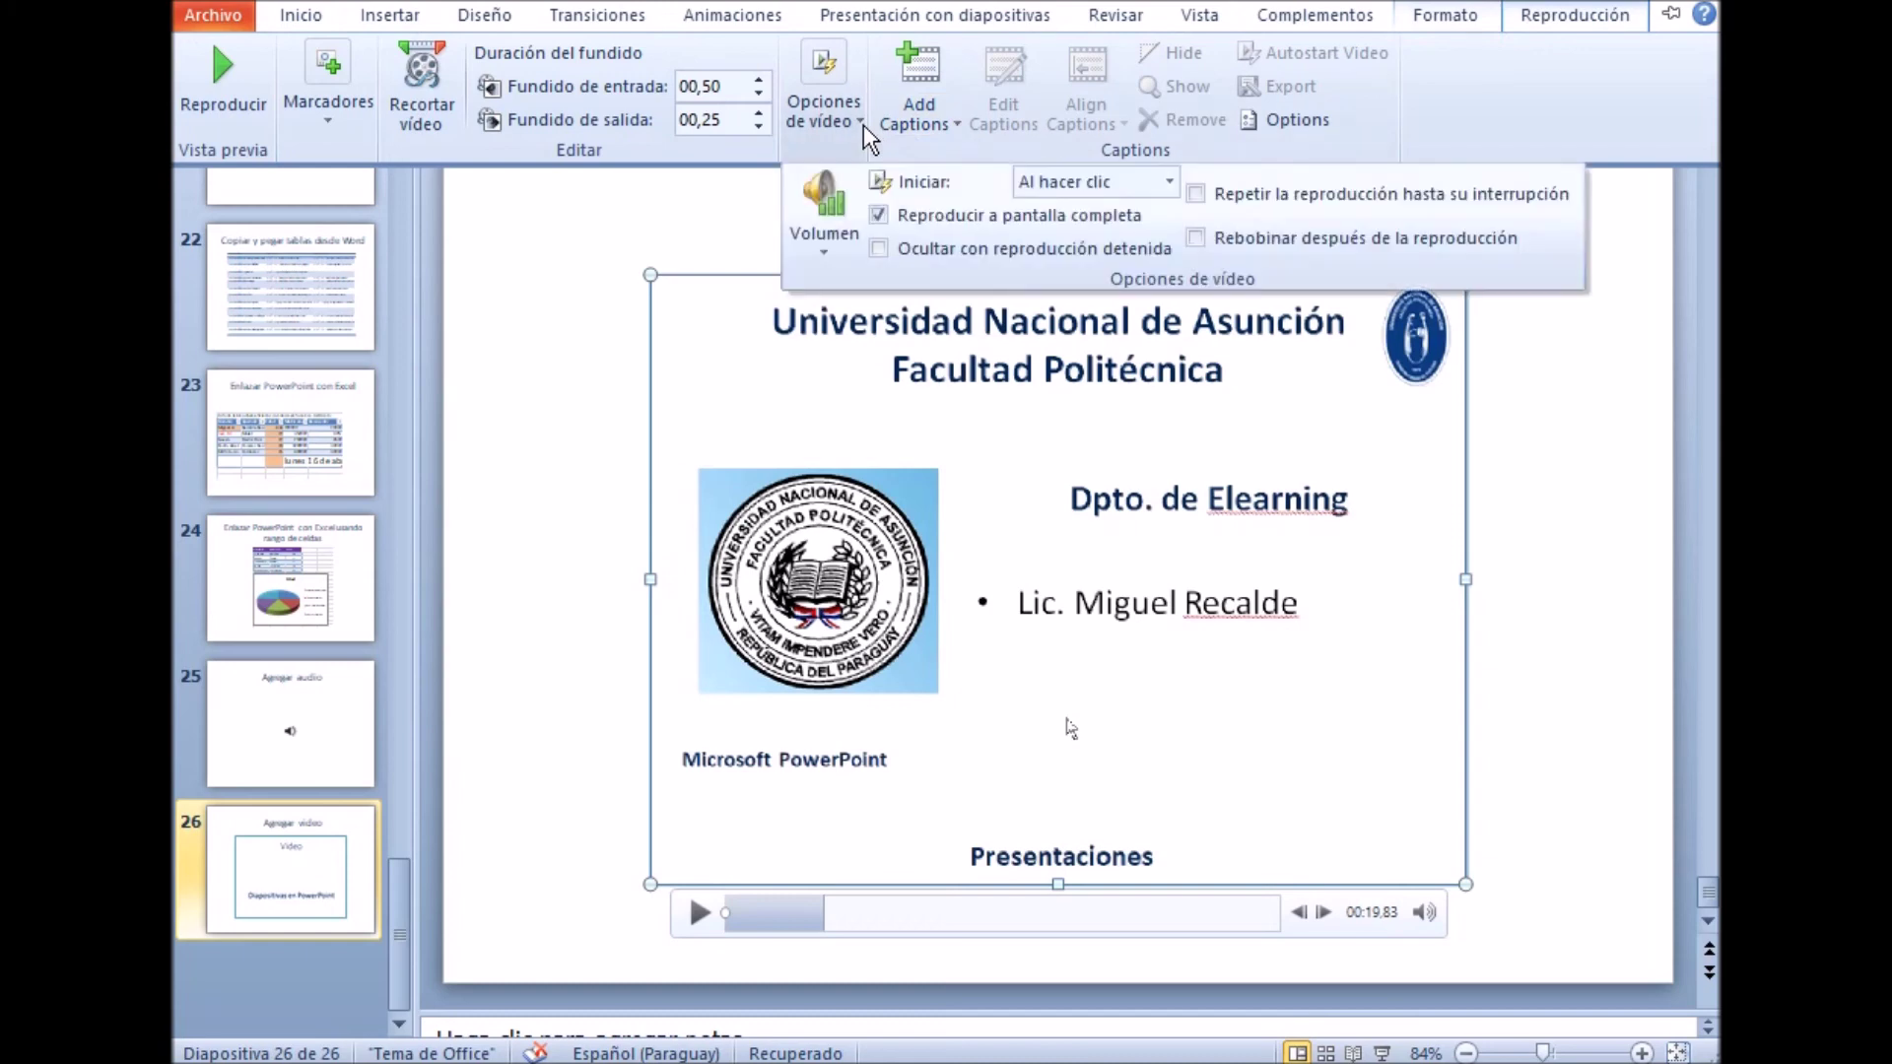